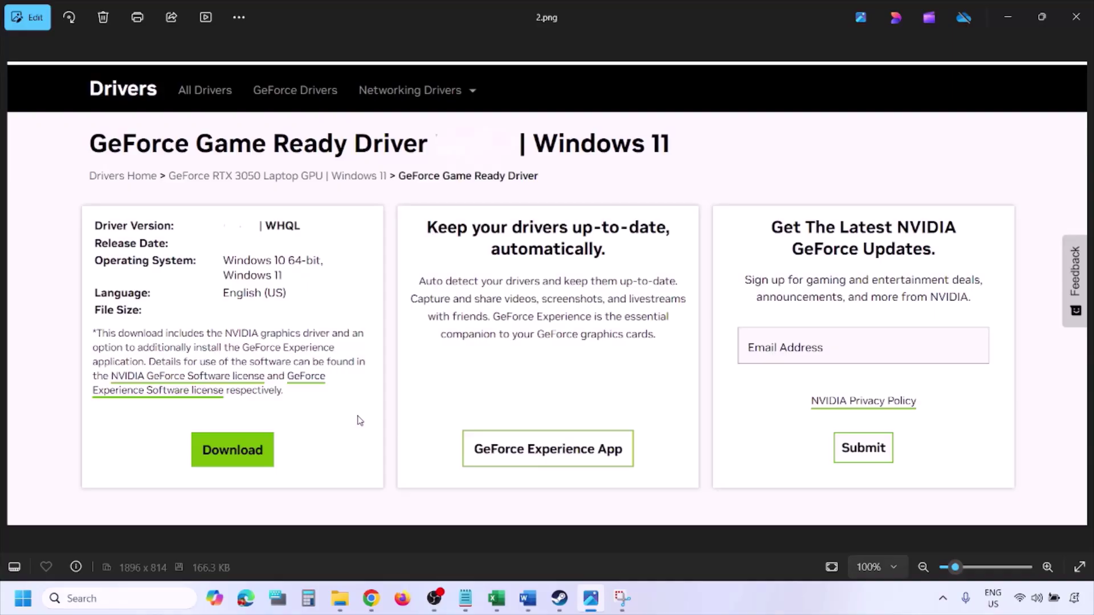
View the NVIDIA installer screenshots 3.png, 4.png and 5.png, covering the licence, Custom installation and clean installation choices.
key("Right")
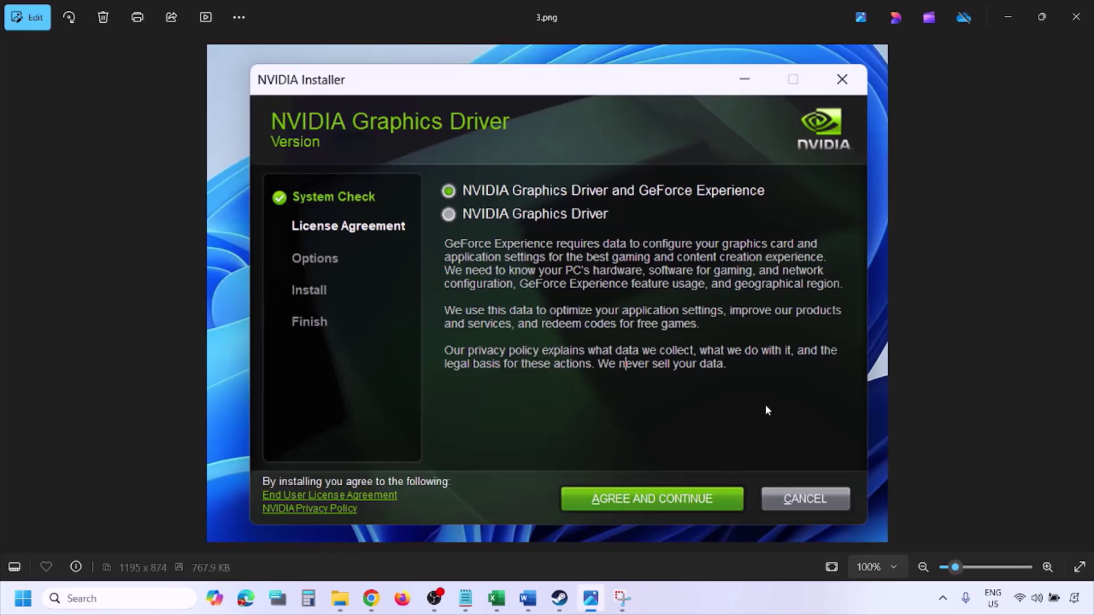
key("Right")
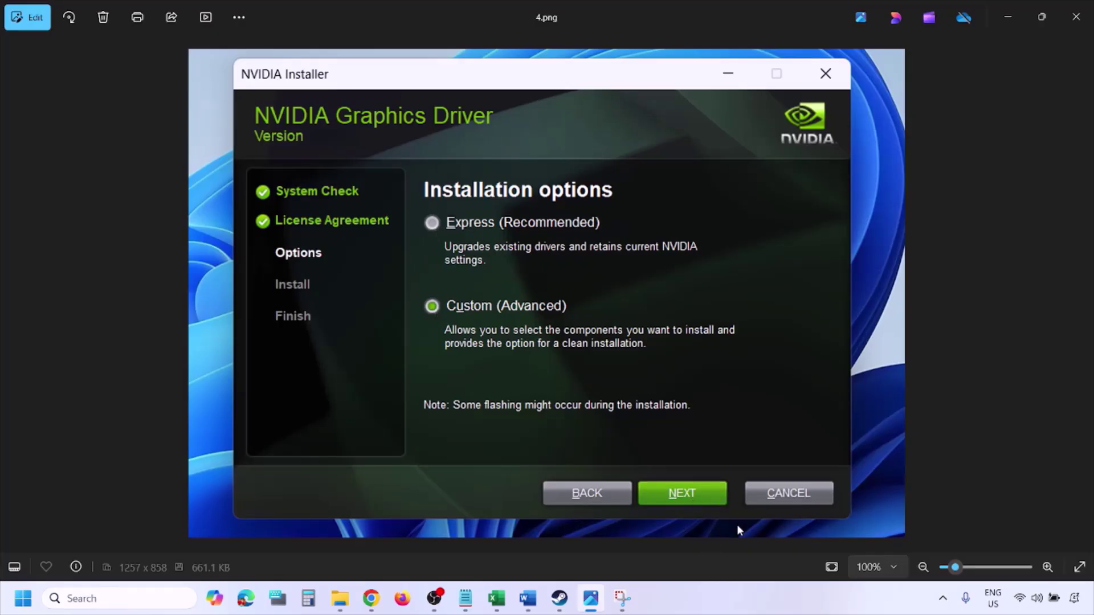
key("Right")
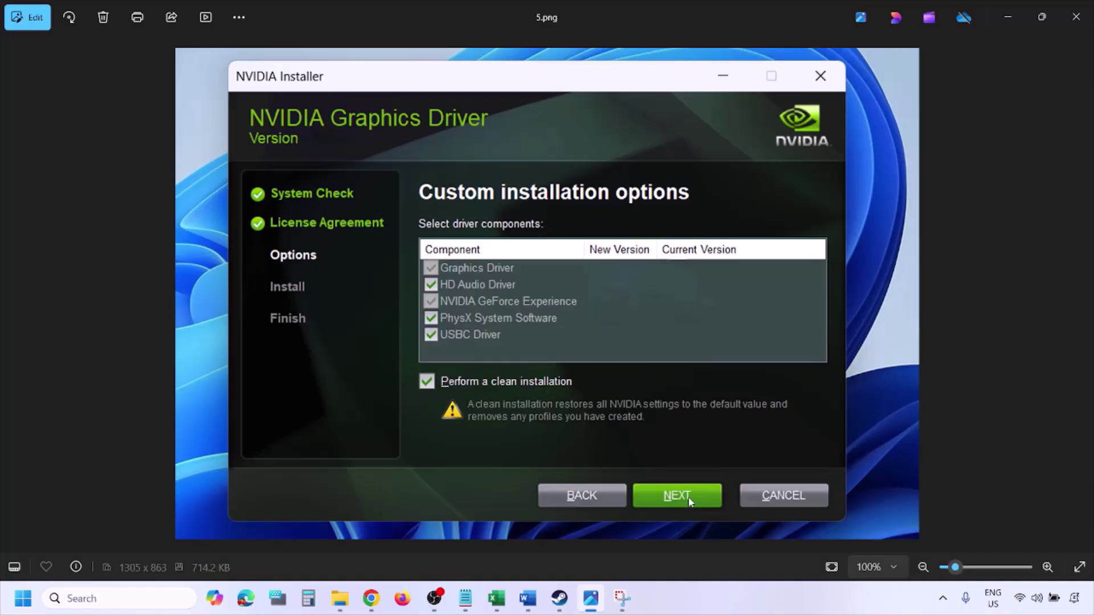
Bring up the Windows power options to see Restart, and dismiss them without restarting.
left_click(23, 599)
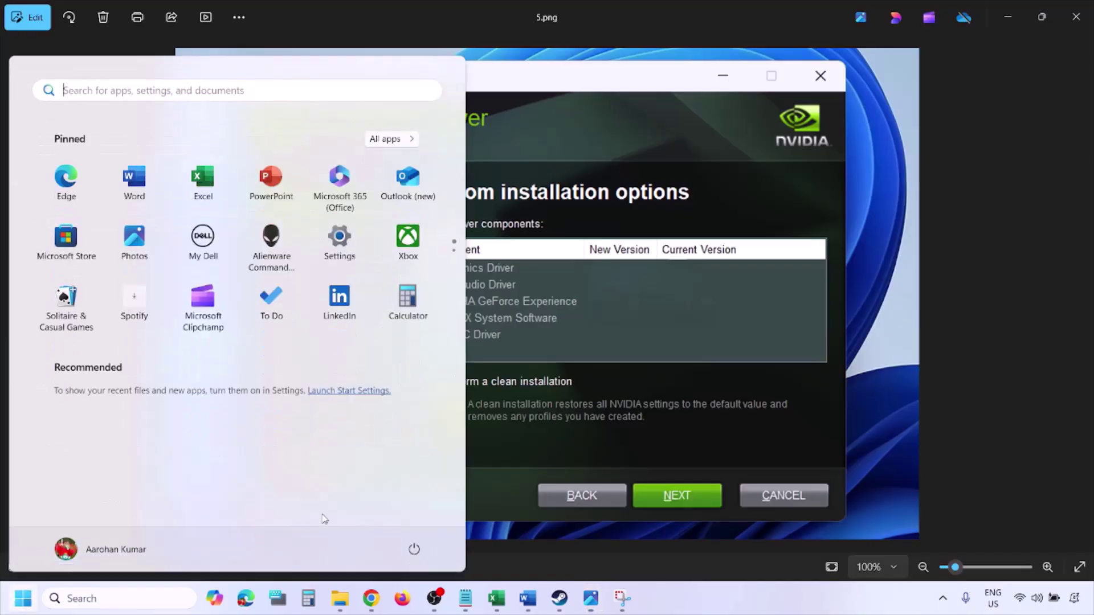
left_click(414, 549)
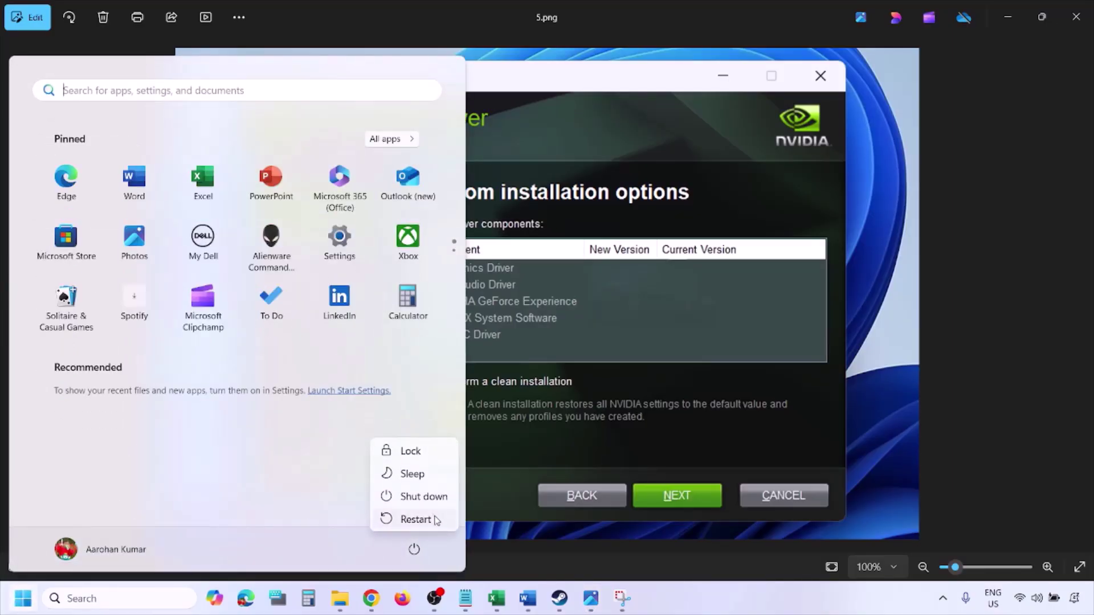
key("Escape")
key("Escape")
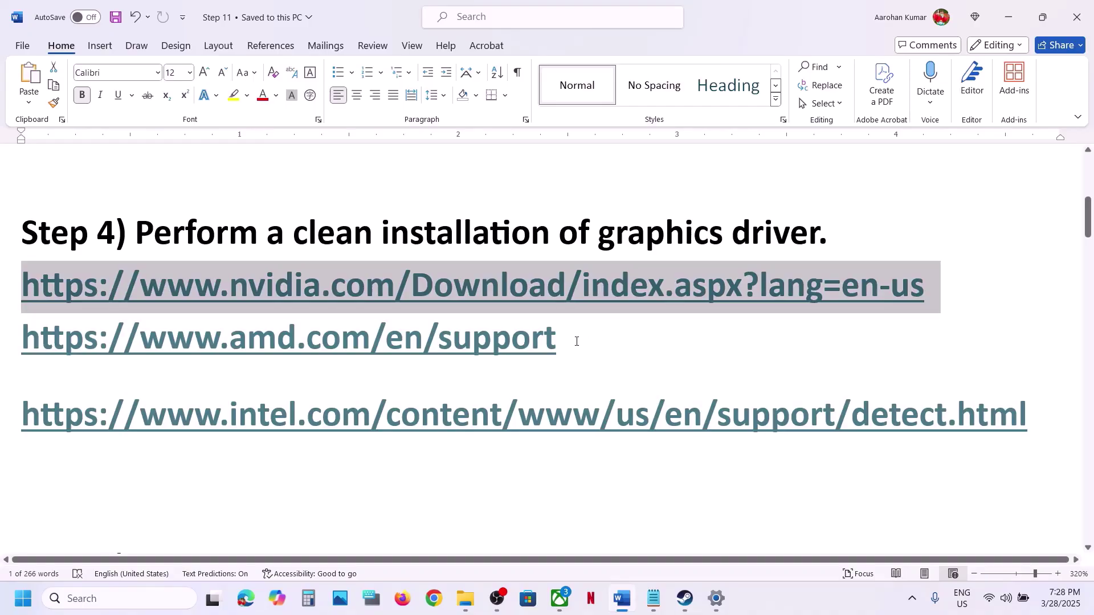
left_click_drag(576, 341, 26, 335)
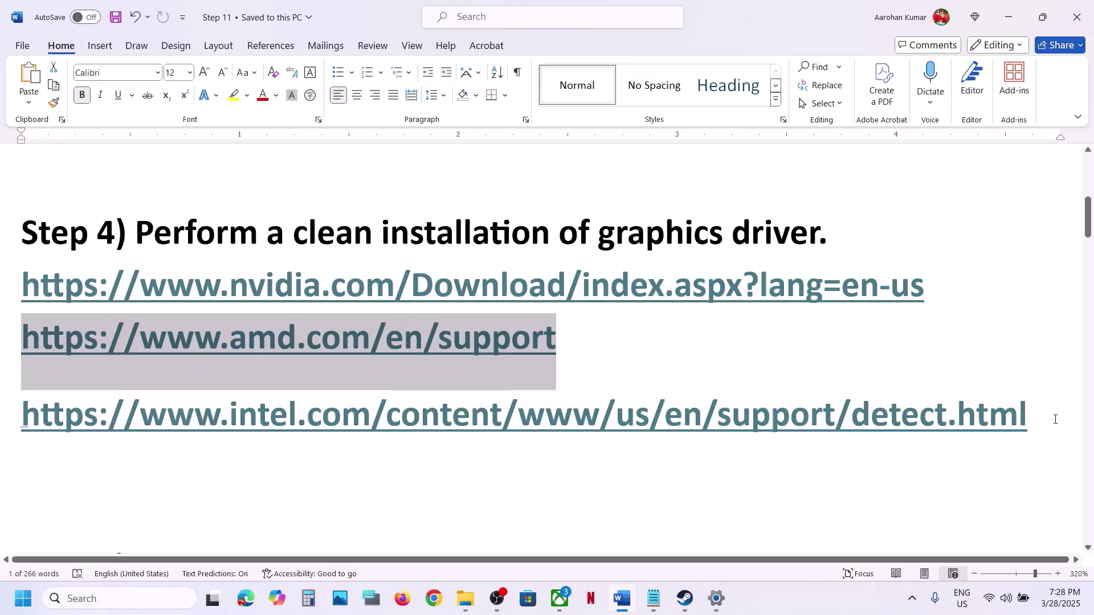
triple_click(230, 431)
key("ctrl+c")
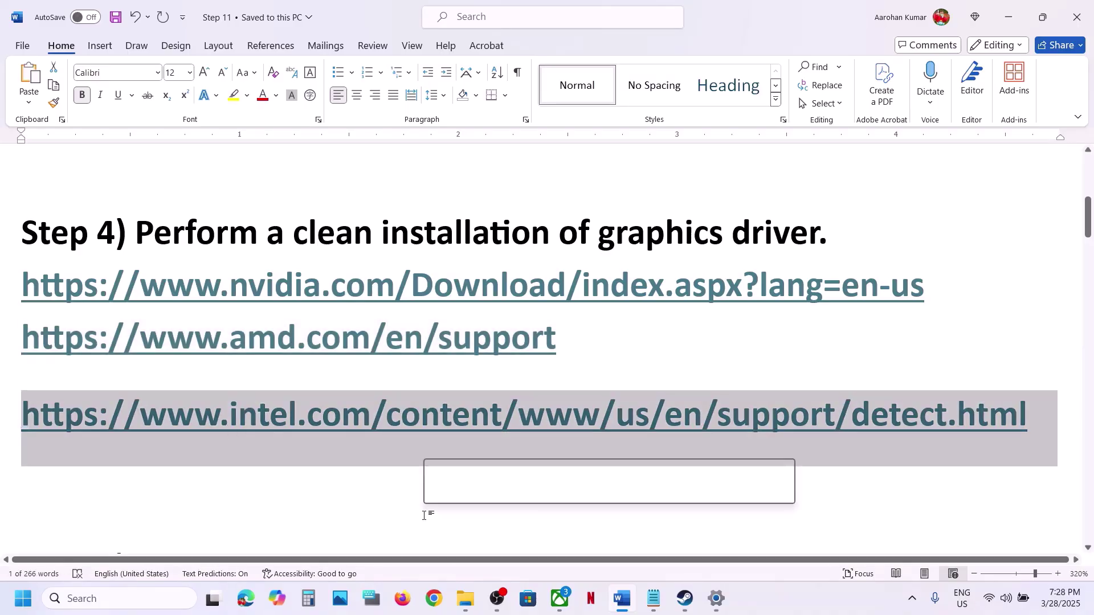
left_click(434, 598)
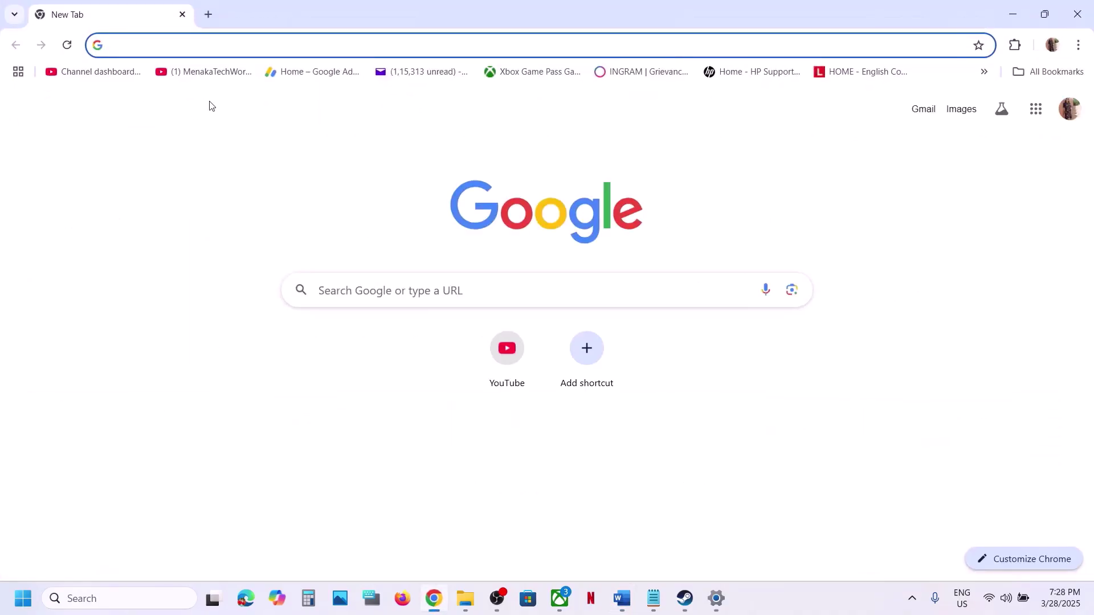
key("ctrl+v")
key("Return")
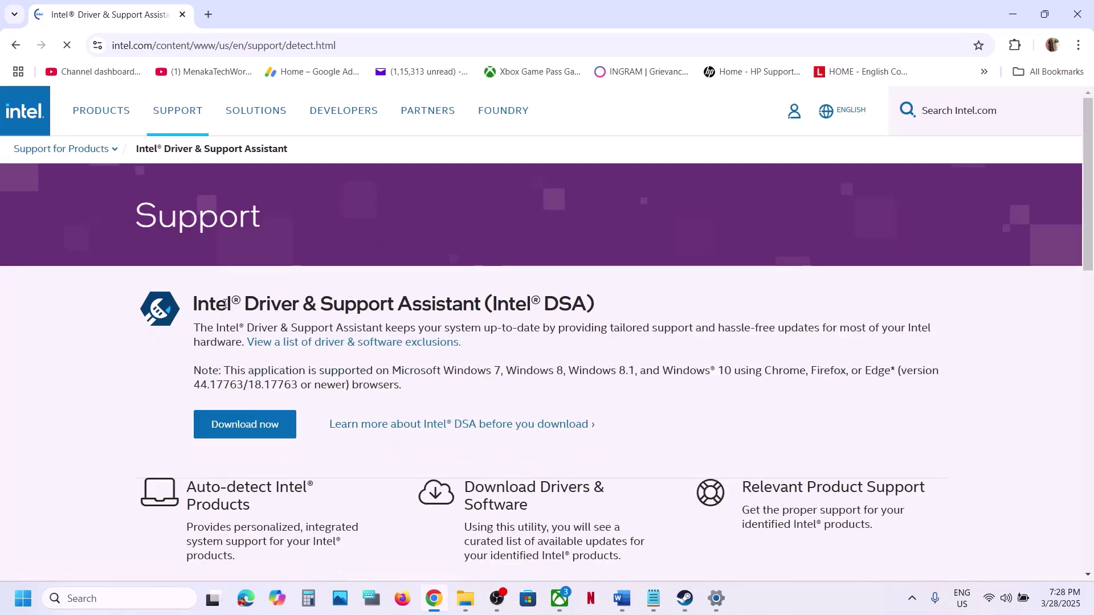
left_click_drag(228, 303, 496, 304)
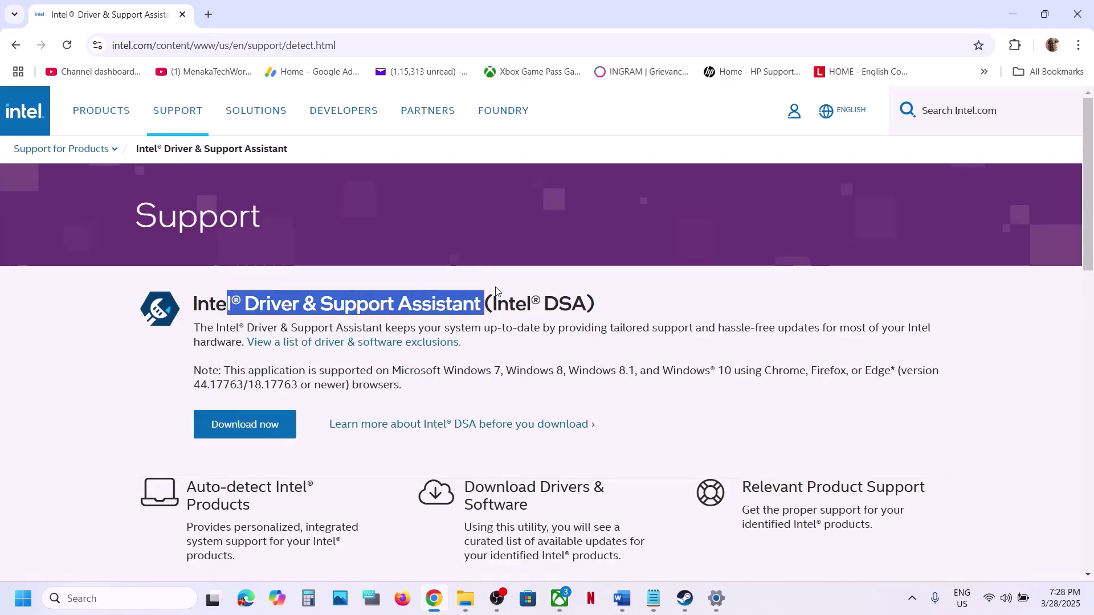
left_click(260, 431)
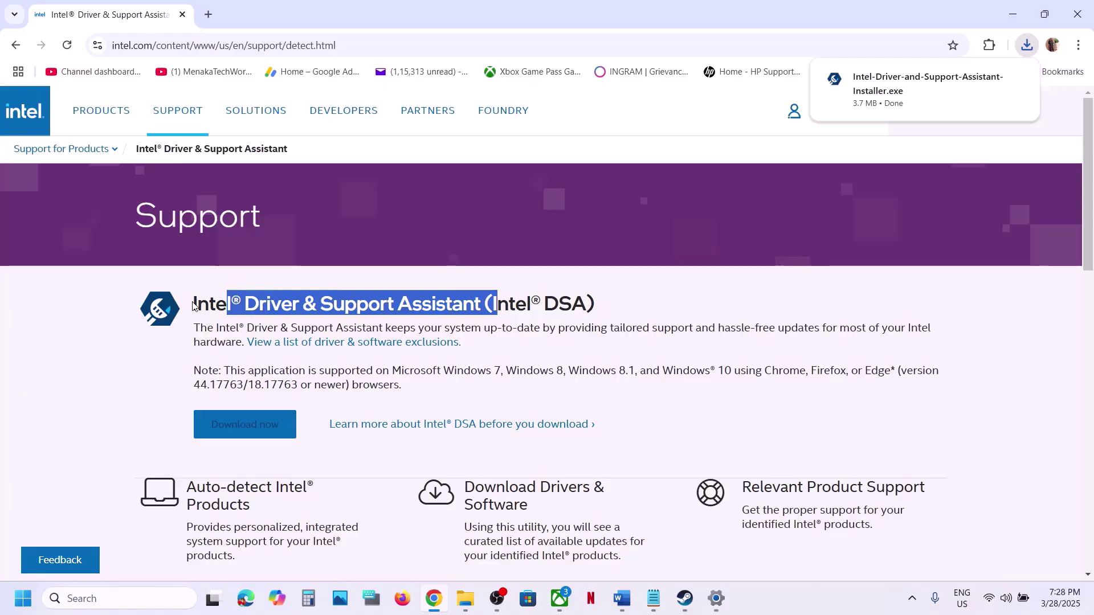
Find Intel Driver & Support Assistant through Windows search using its copied name, launch it, and close the support page.
left_click_drag(194, 303, 485, 299)
key("ctrl+c")
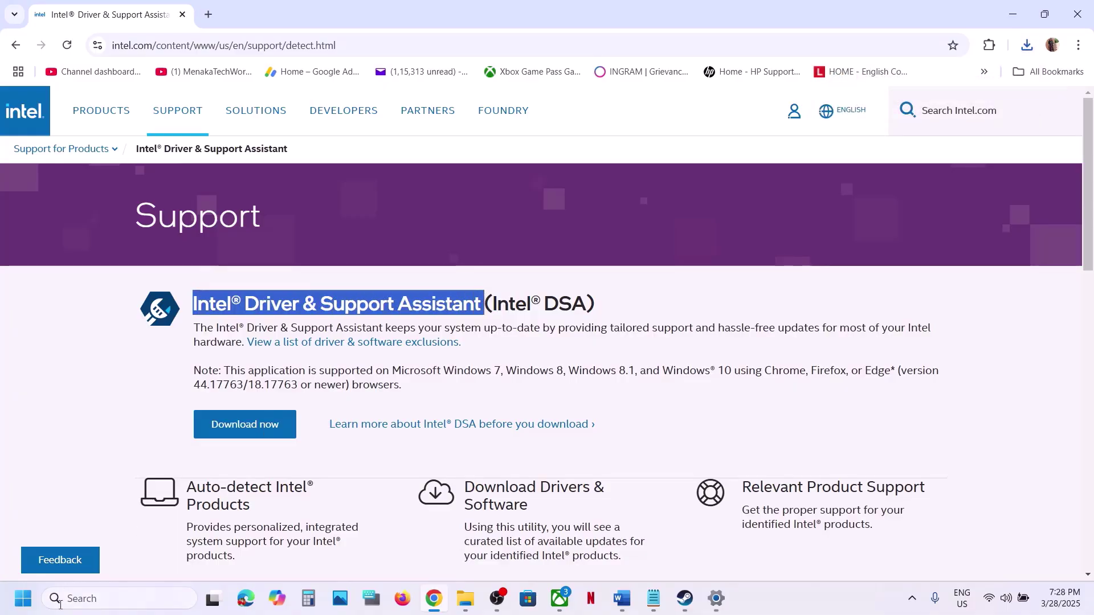
left_click(114, 598)
key("ctrl+v")
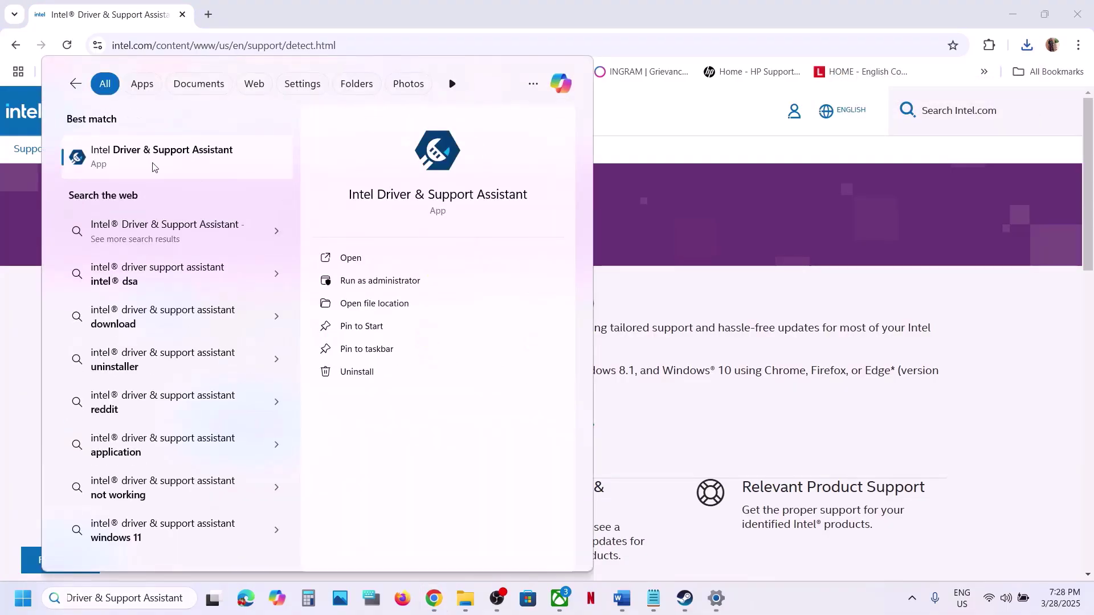
left_click(153, 167)
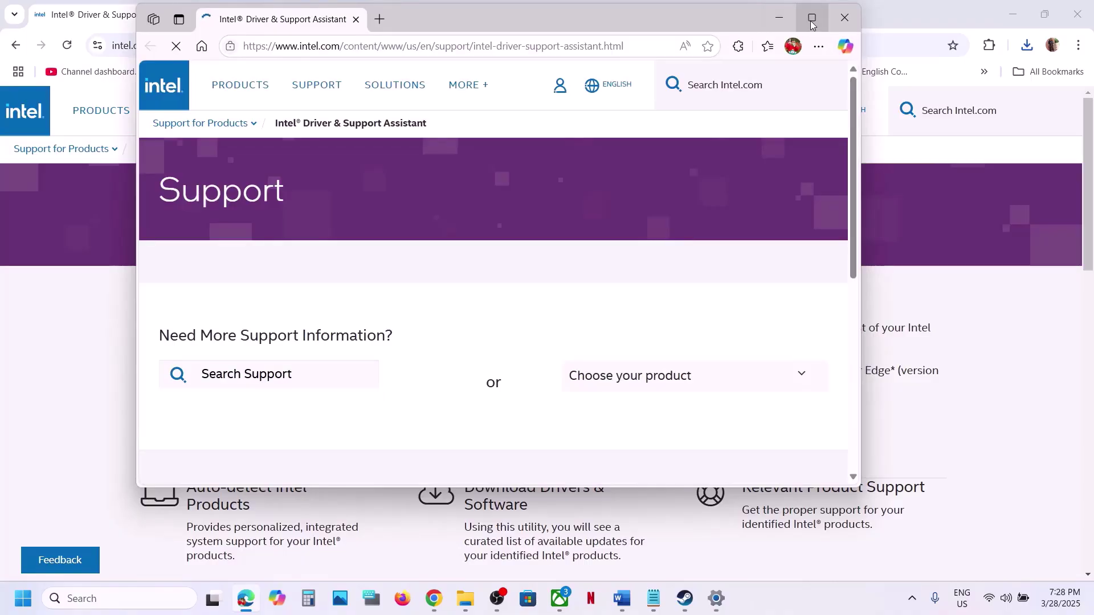
left_click(811, 18)
scroll(681, 309, "down", 1)
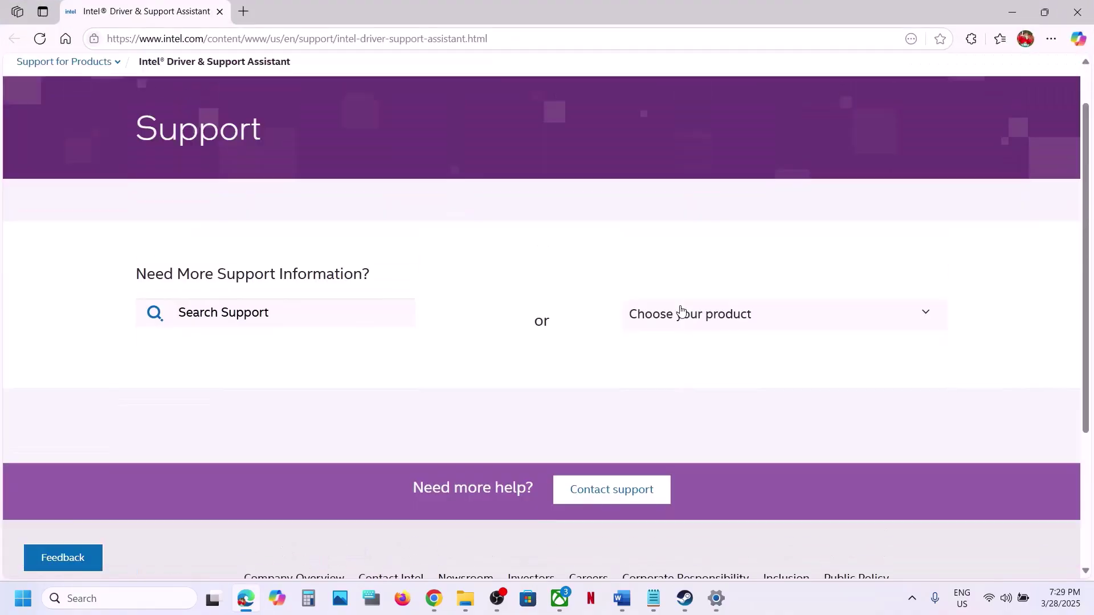
scroll(681, 310, "up", 1)
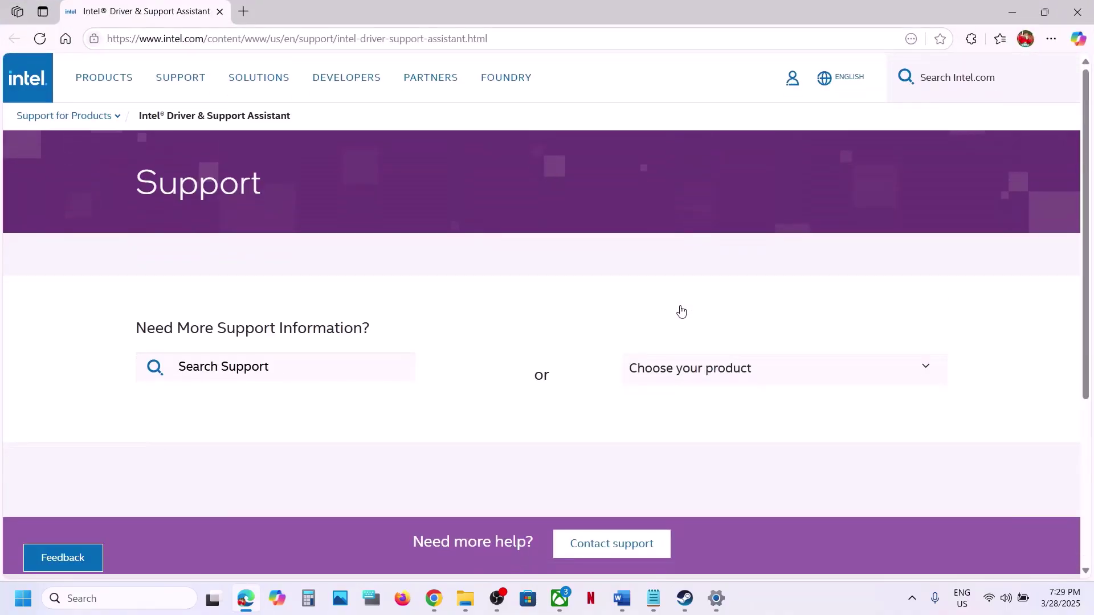
left_click(1077, 13)
Download the Intel Driver & Support Assistant installer again, run it, agree to the license terms and install.
left_click(245, 425)
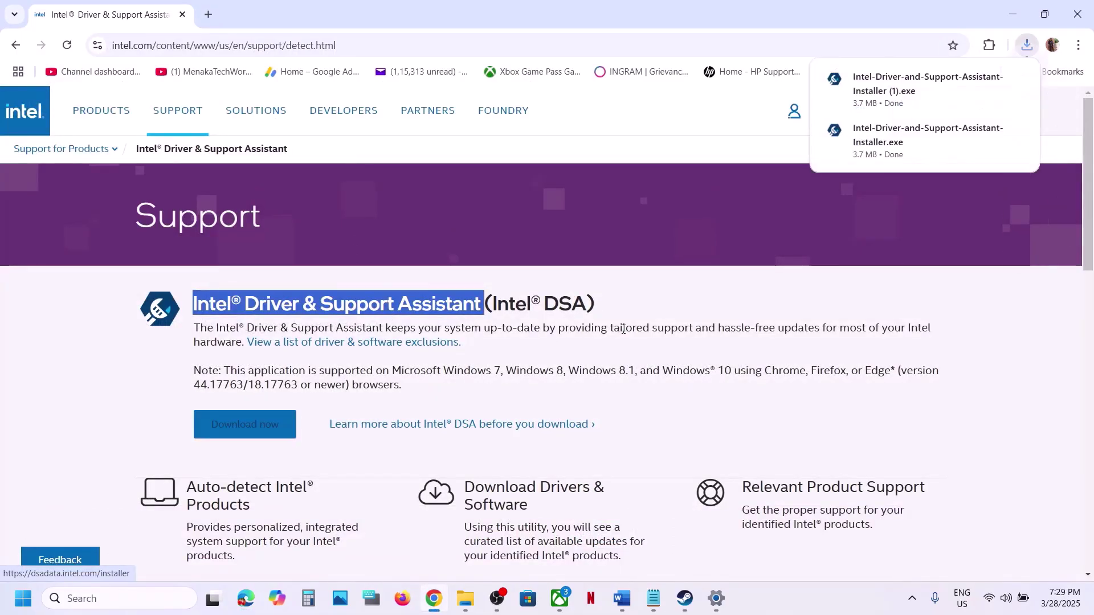
left_click(927, 84)
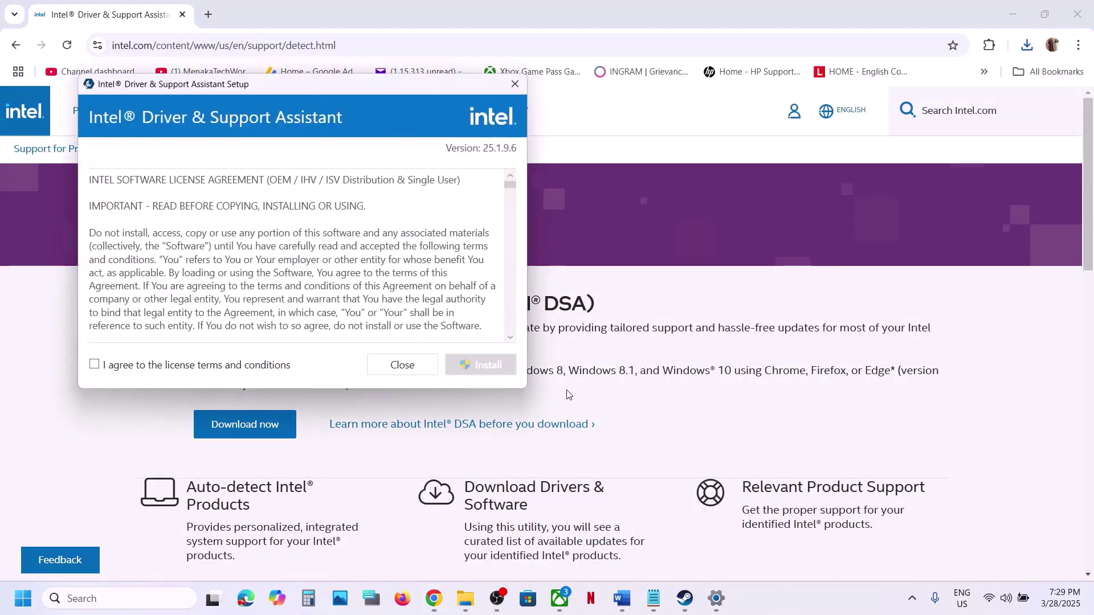
left_click(196, 365)
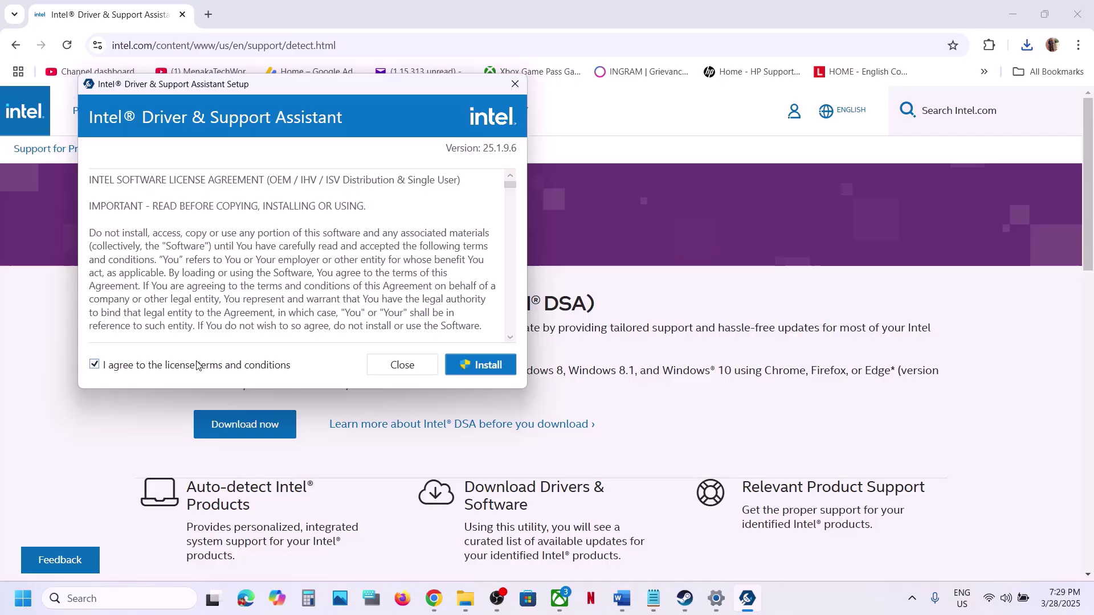
left_click(494, 363)
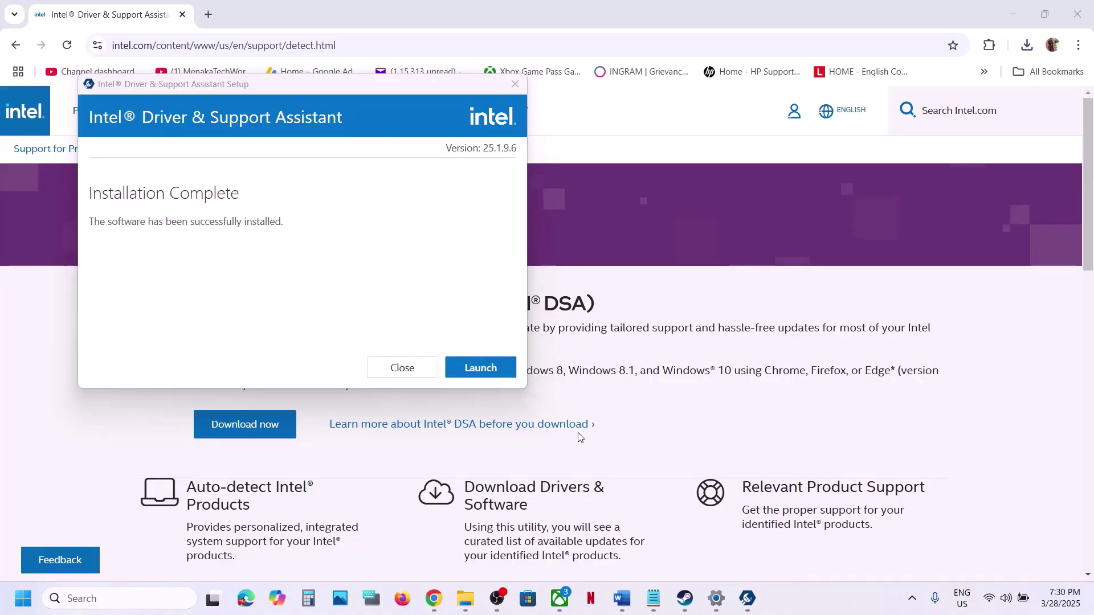
Launch Intel Driver & Support Assistant and download the Intel Arc & Iris Xe Graphics - Windows update.
left_click(477, 369)
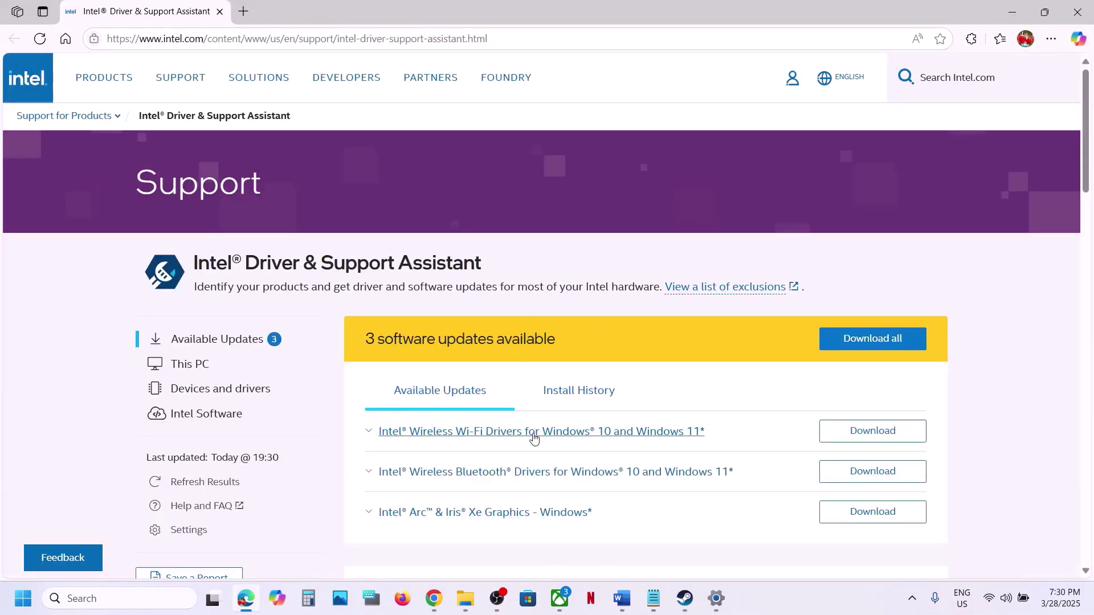
scroll(559, 320, "down", 2)
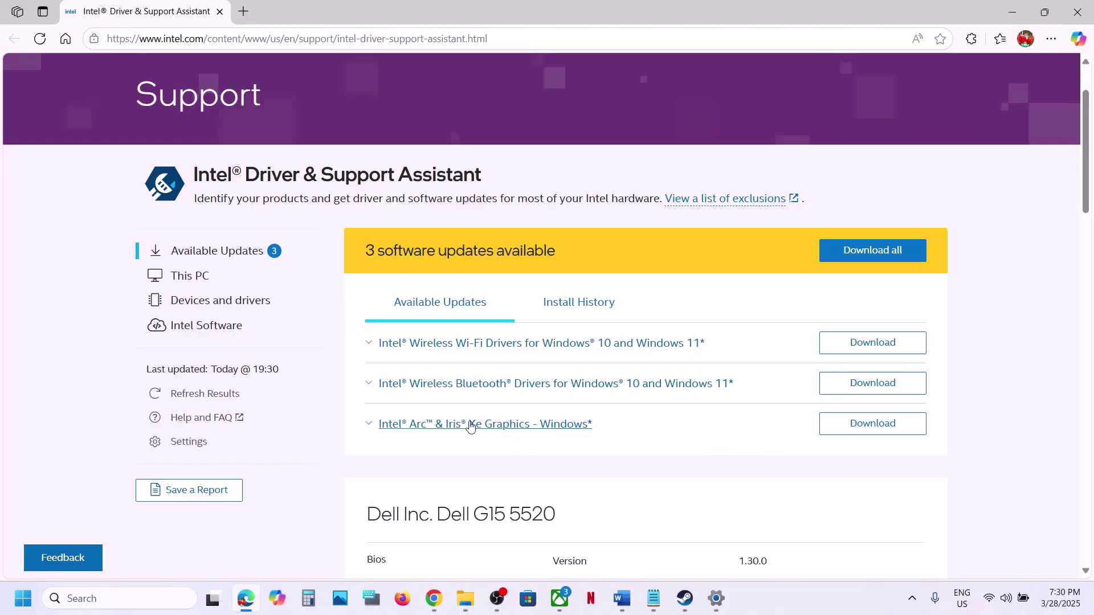
left_click(868, 436)
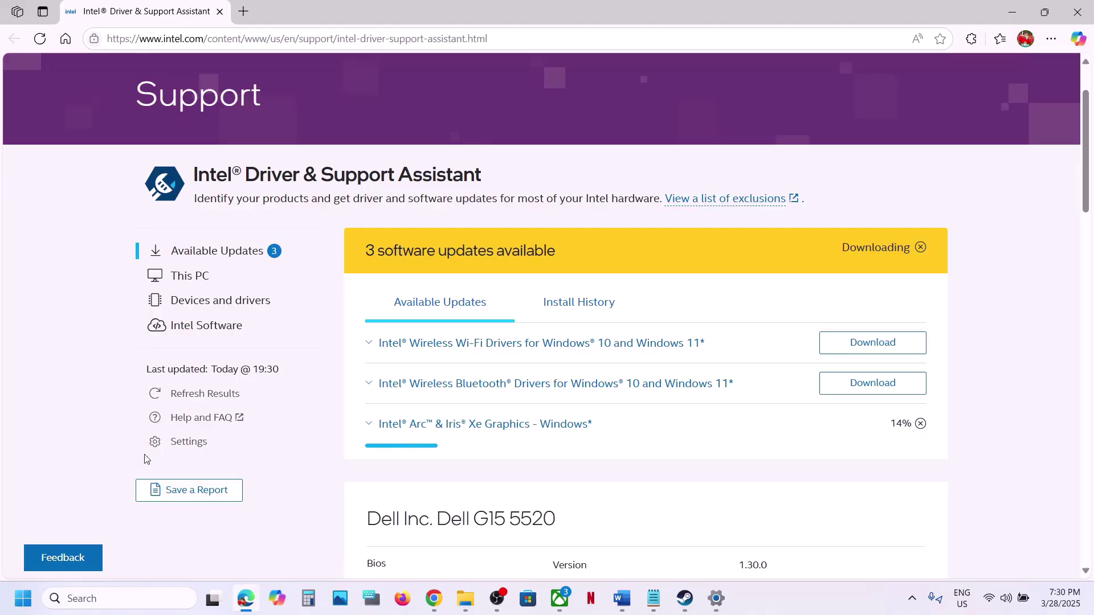
Look at the Start power options, including Restart, during the graphics driver download.
left_click(24, 598)
left_click(414, 548)
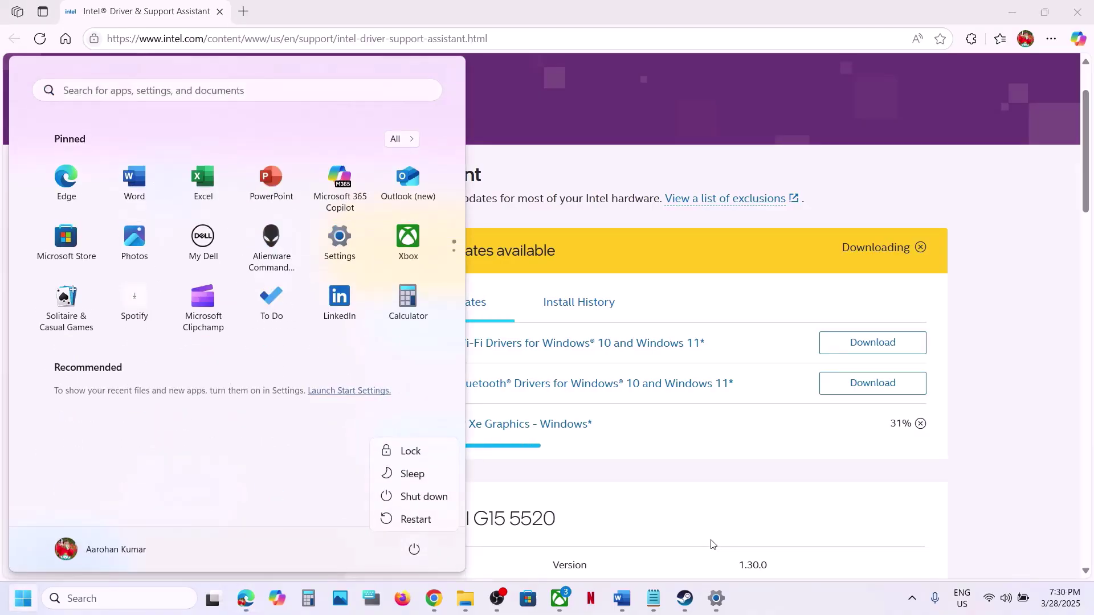
left_click(685, 601)
Review the Step 5 heading on dedicated graphics in the Word document and switch to the inZOI page in Steam.
left_click(623, 561)
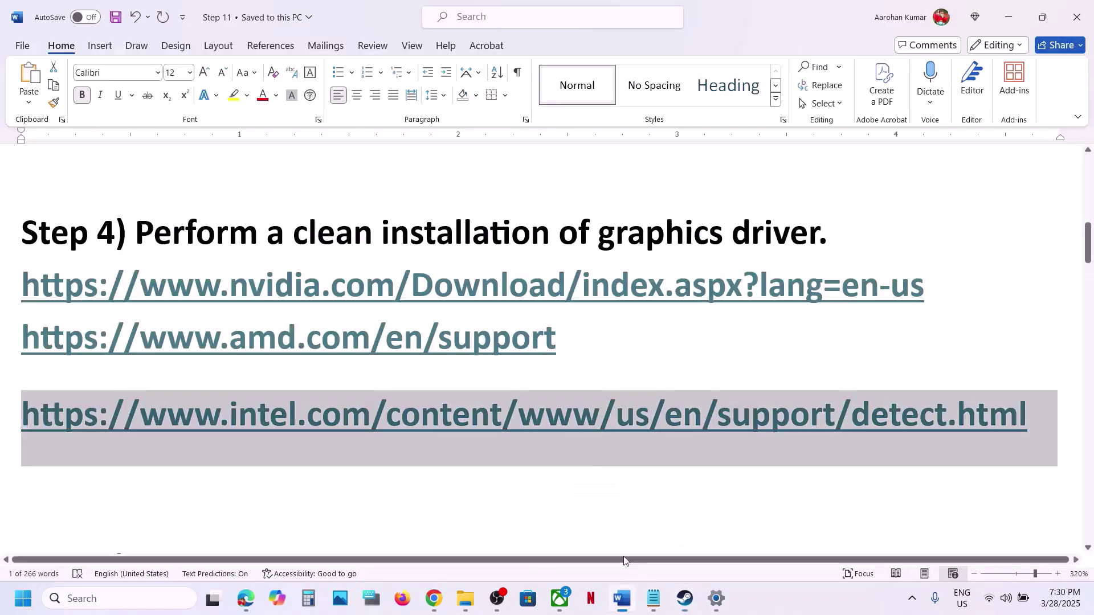
scroll(359, 341, "down", 3)
left_click_drag(205, 389, 545, 381)
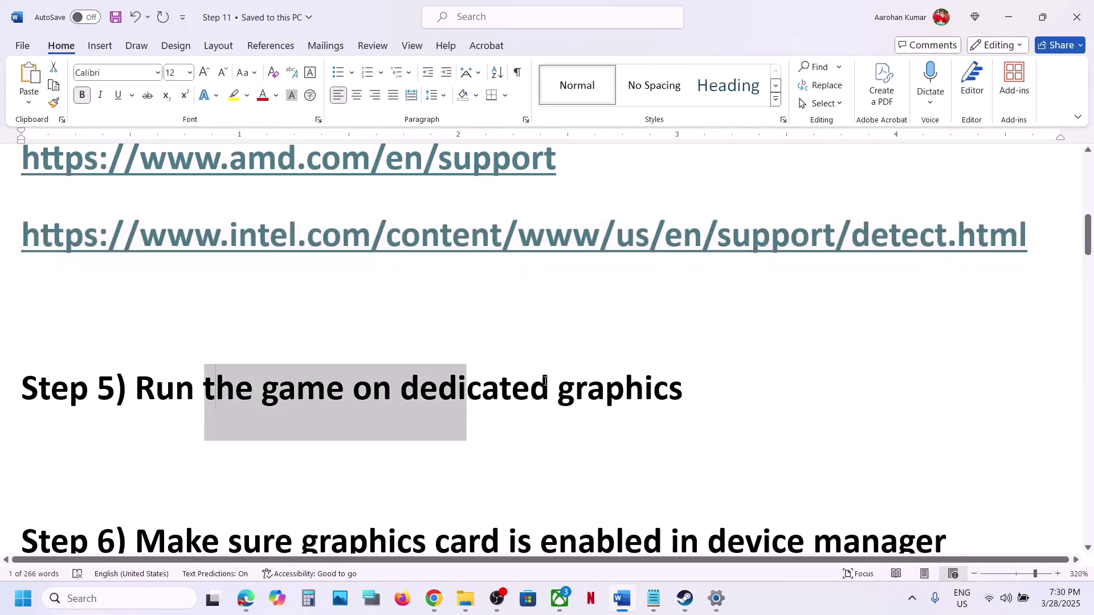
left_click(530, 389)
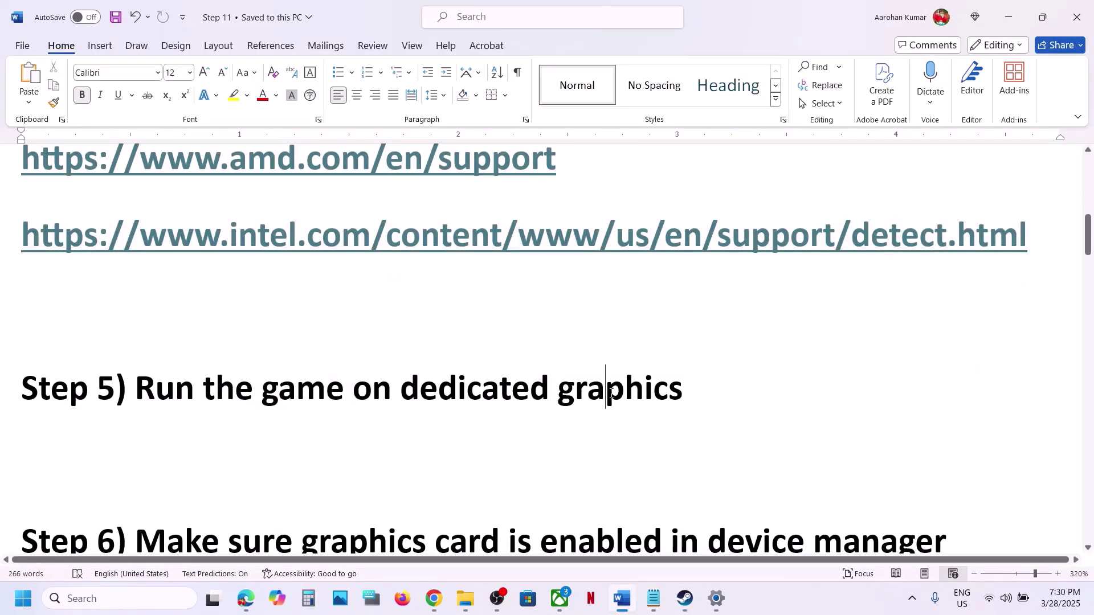
double_click(611, 393)
left_click(1005, 23)
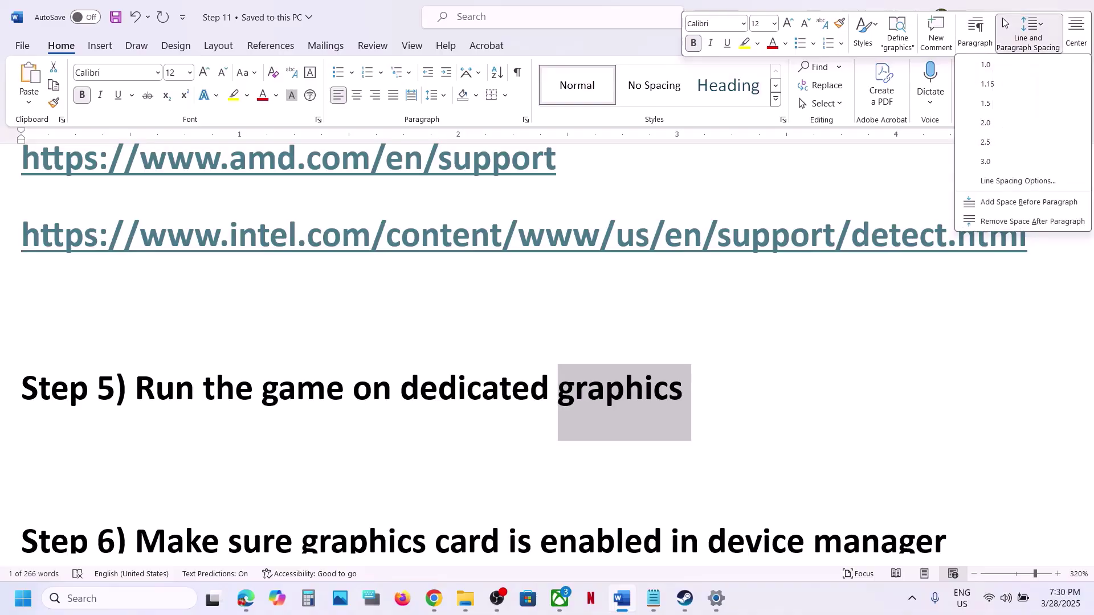
key("alt+Tab")
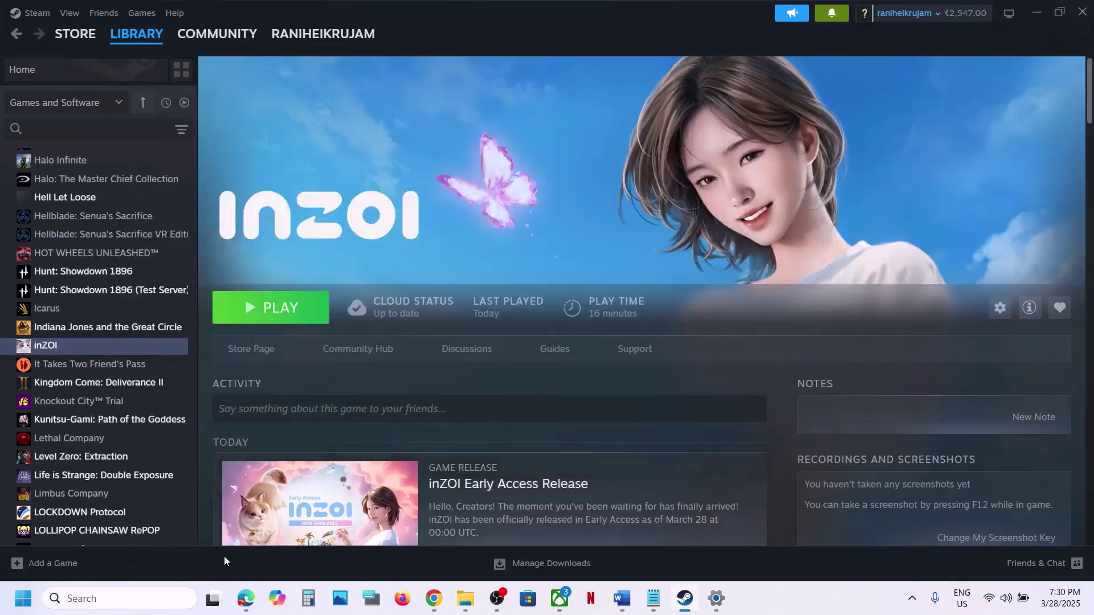
Search Windows for "graphics" and open the Graphics settings page.
left_click(147, 599)
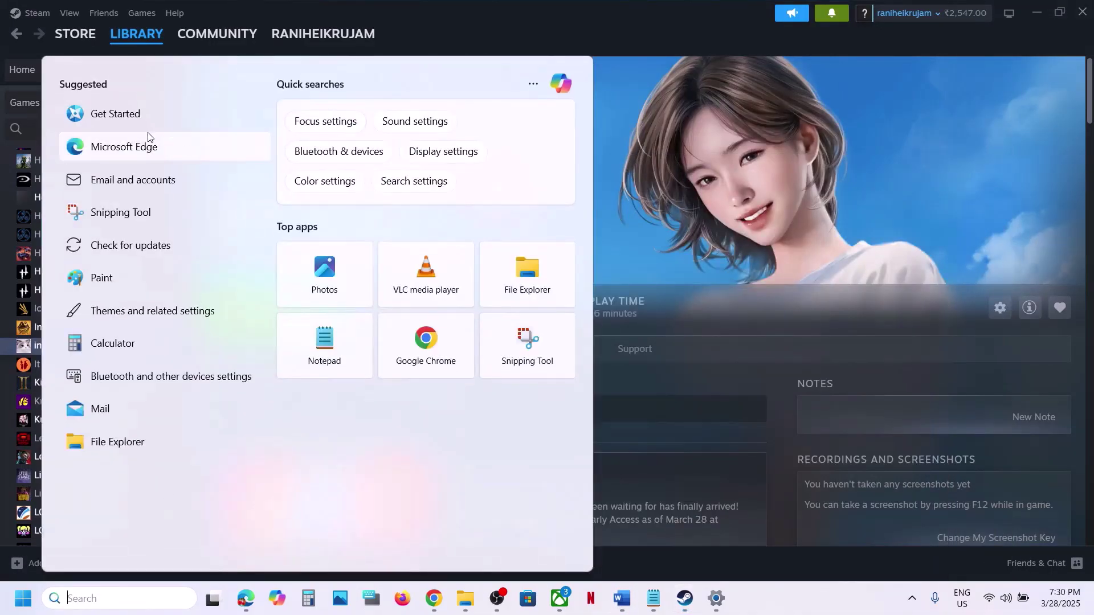
type("graphics")
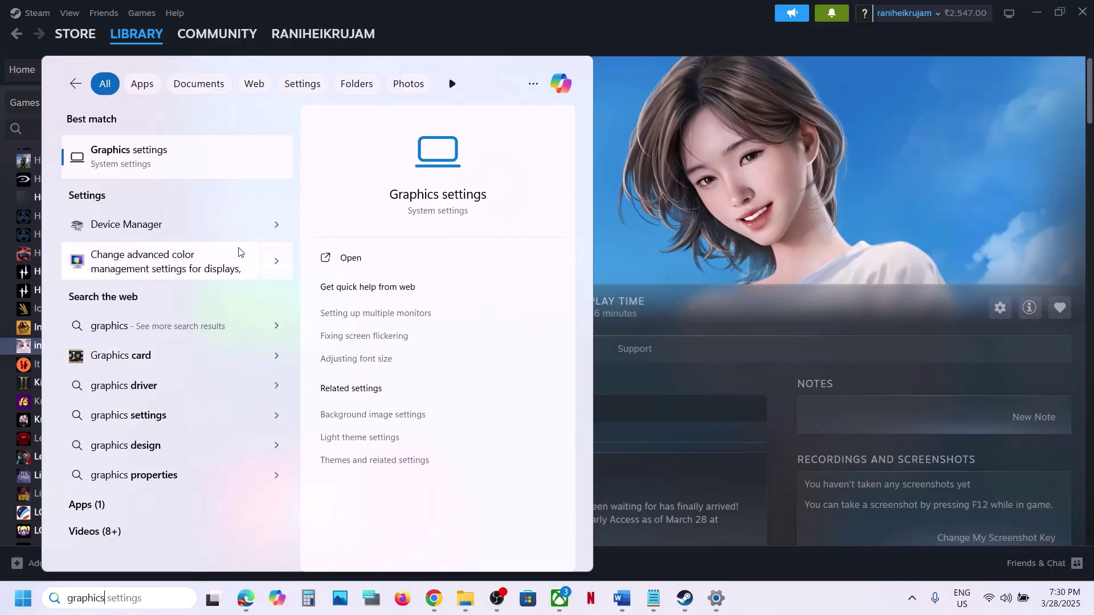
left_click(174, 161)
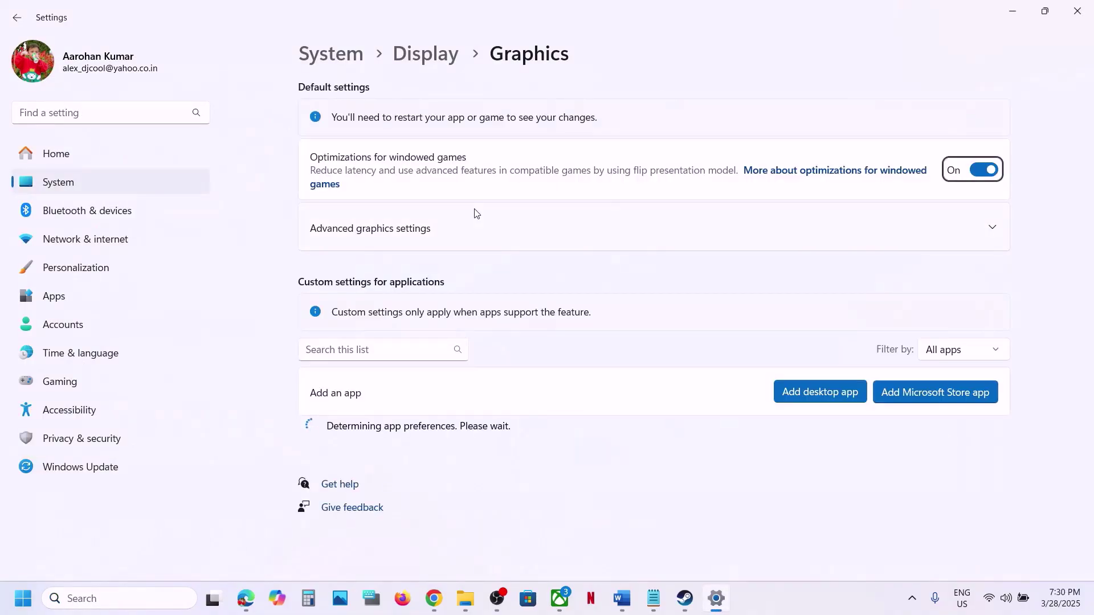
Add the inZOI application from C:\Program Files (x86)\Steam\steamapps\common\inZOI as a desktop app with custom graphics settings.
left_click(819, 393)
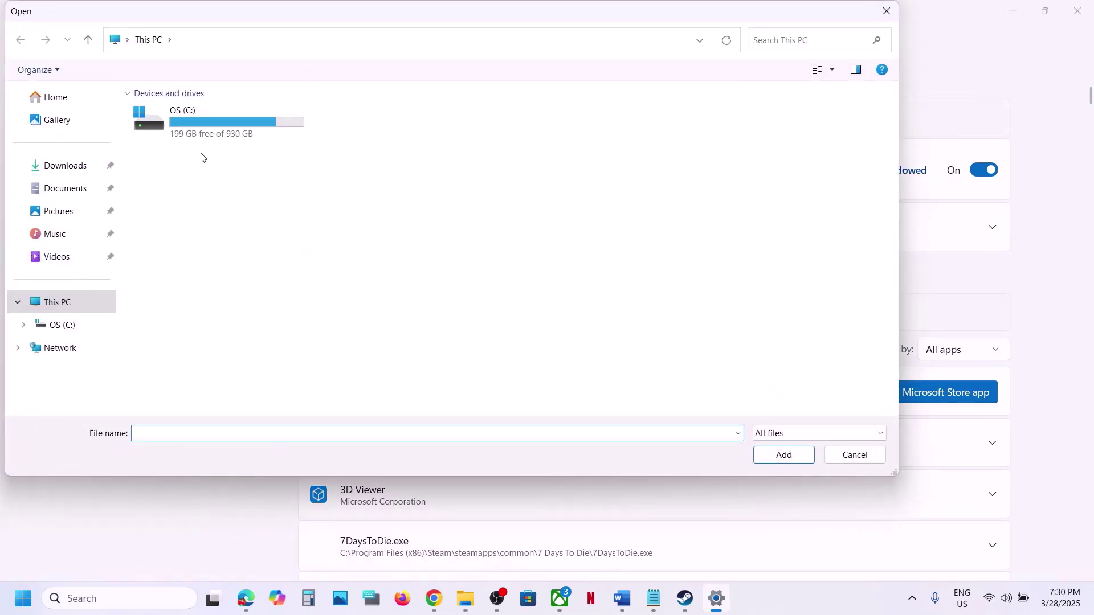
double_click(207, 129)
scroll(308, 308, "down", 3)
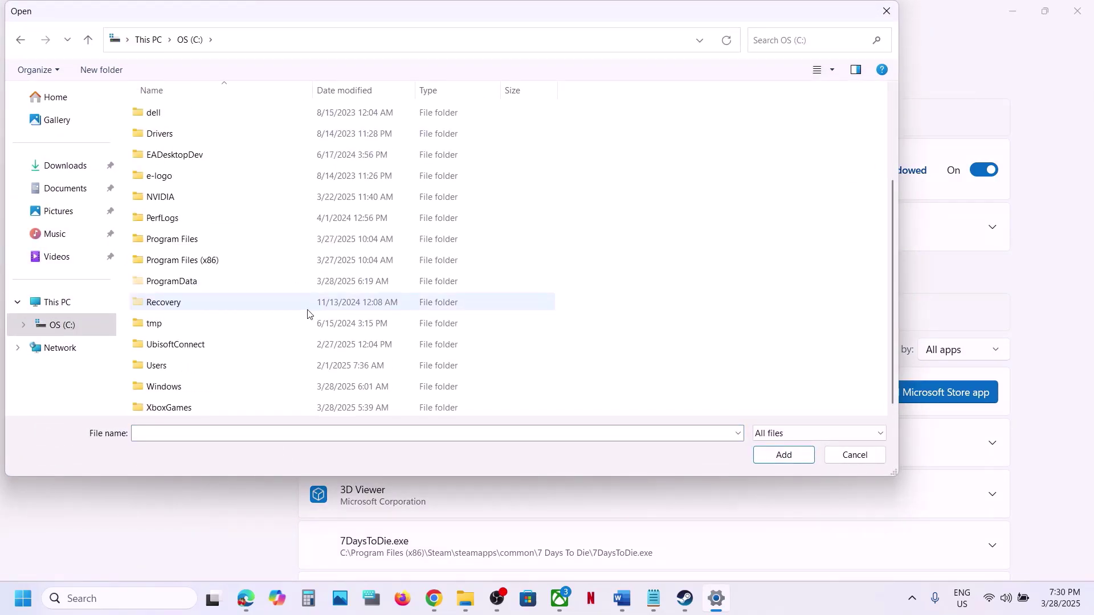
double_click(212, 261)
scroll(212, 264, "down", 10)
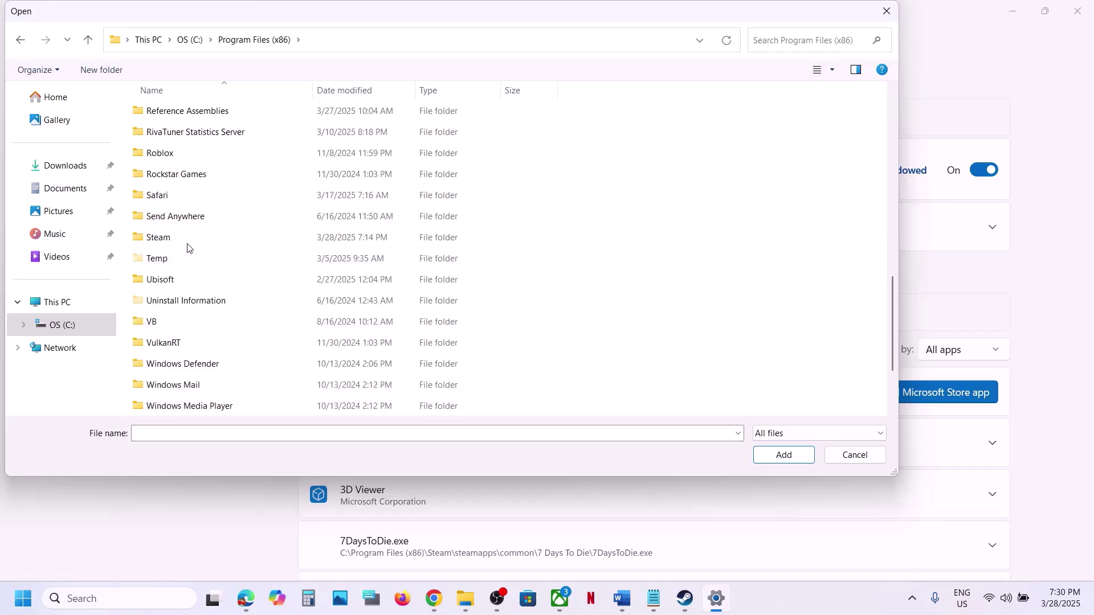
double_click(183, 238)
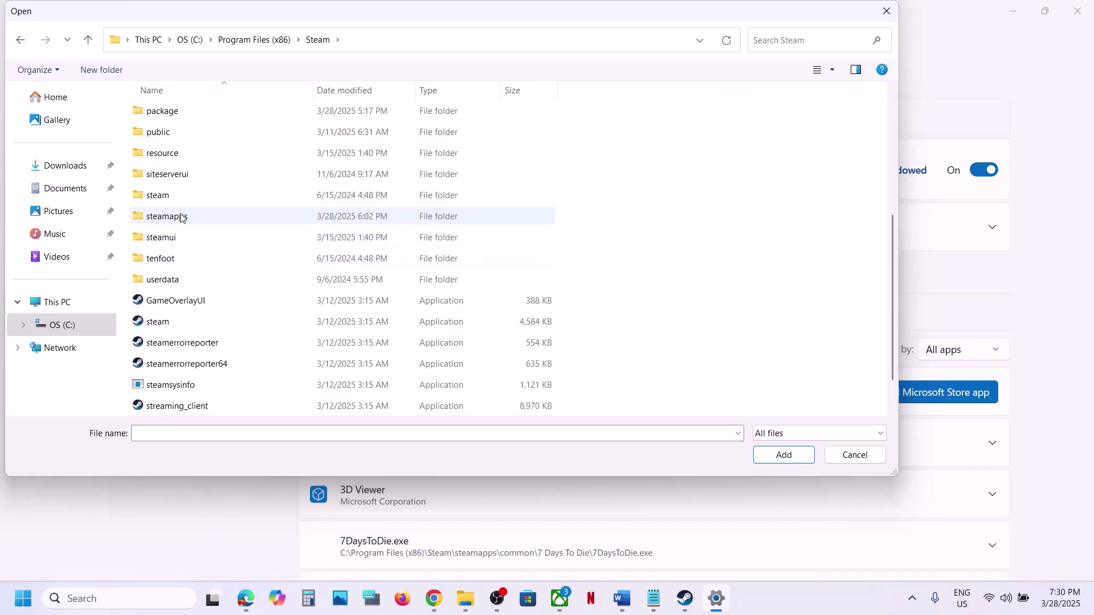
double_click(180, 217)
double_click(165, 113)
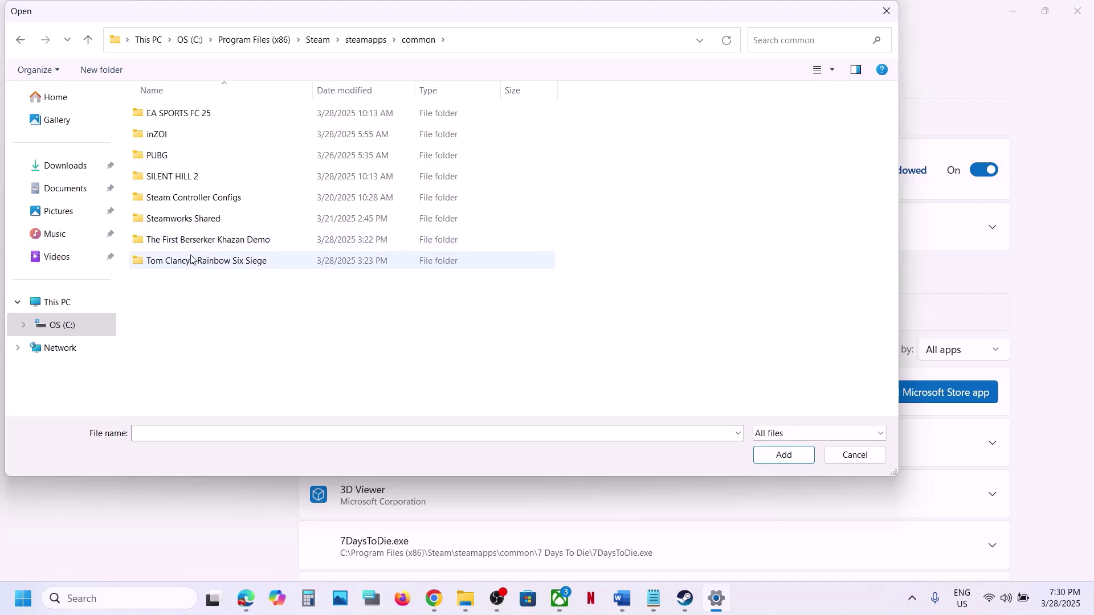
double_click(171, 135)
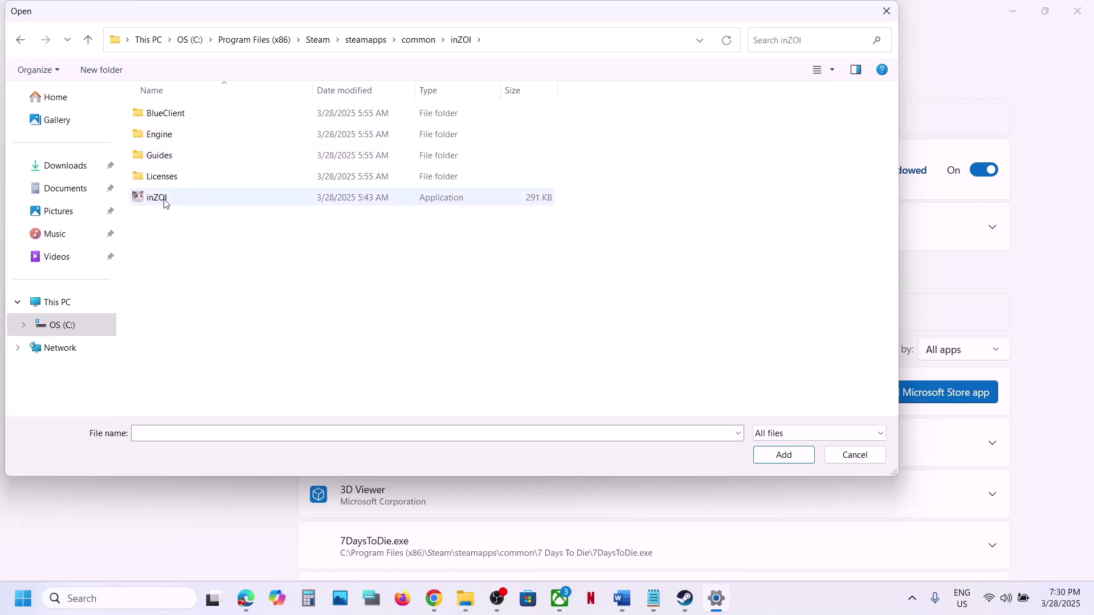
left_click(164, 203)
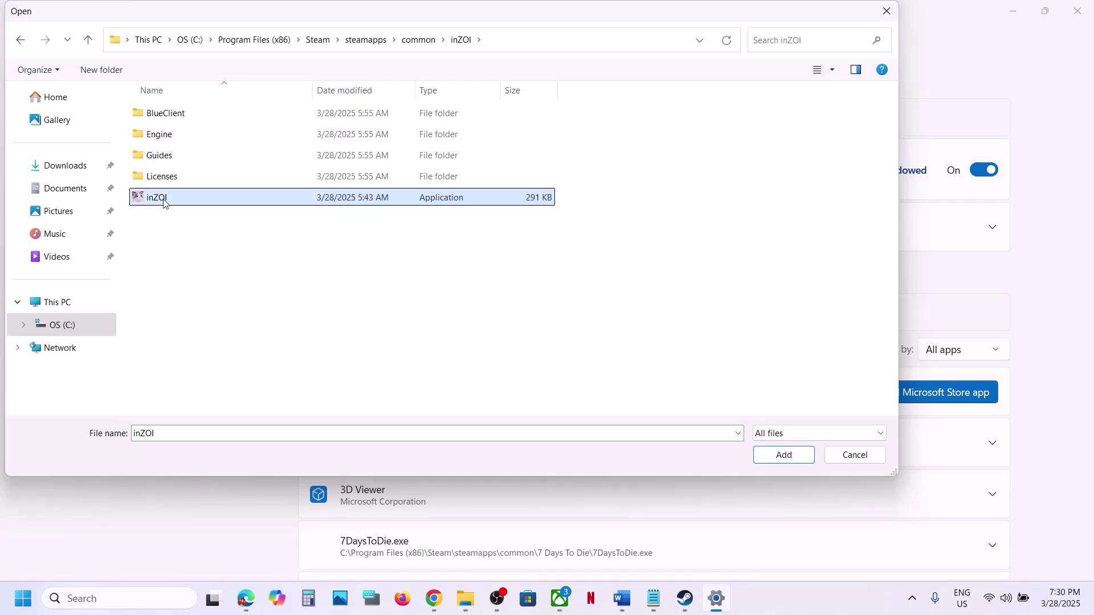
left_click(790, 459)
Set the GPU preference of the BootstrapPackagedGame entry for inZOI.exe to High Performance (NVIDIA GeForce RTX 3050 Laptop GPU).
scroll(590, 461, "down", 15)
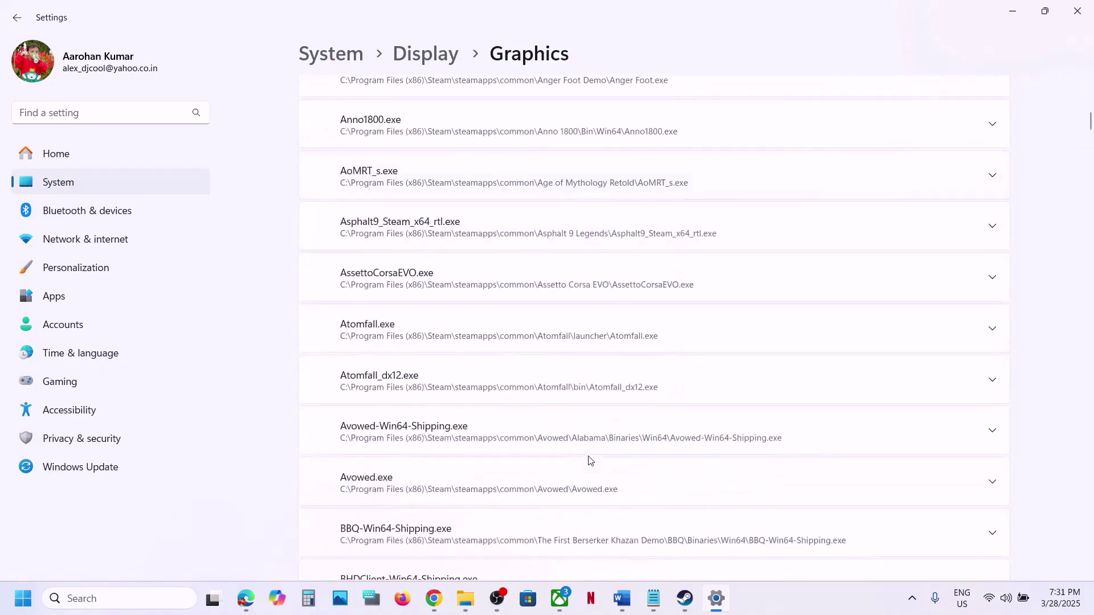
left_click(478, 307)
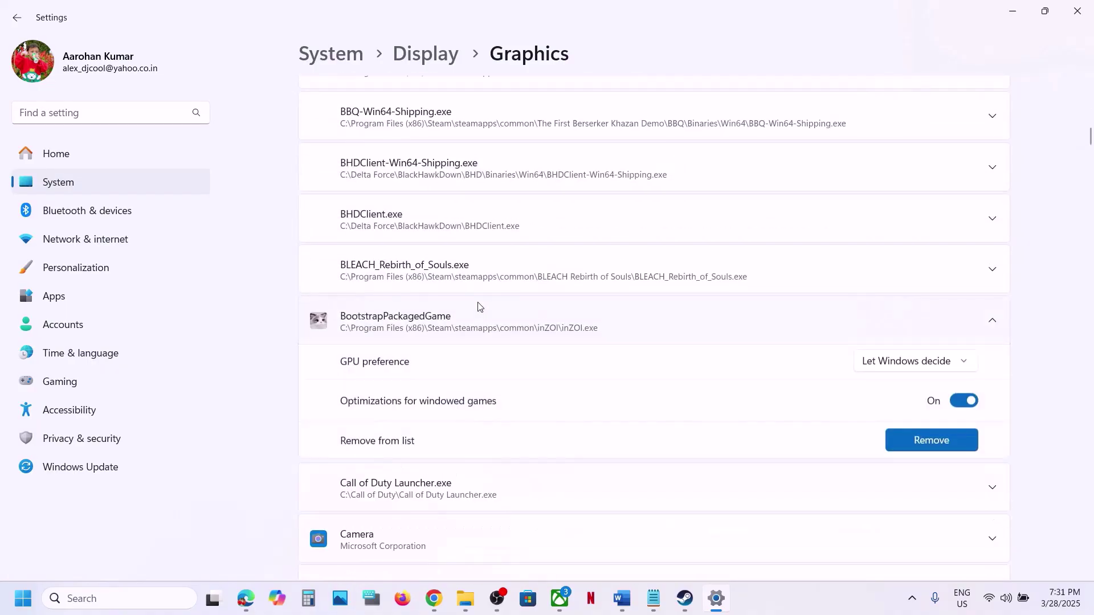
left_click(920, 368)
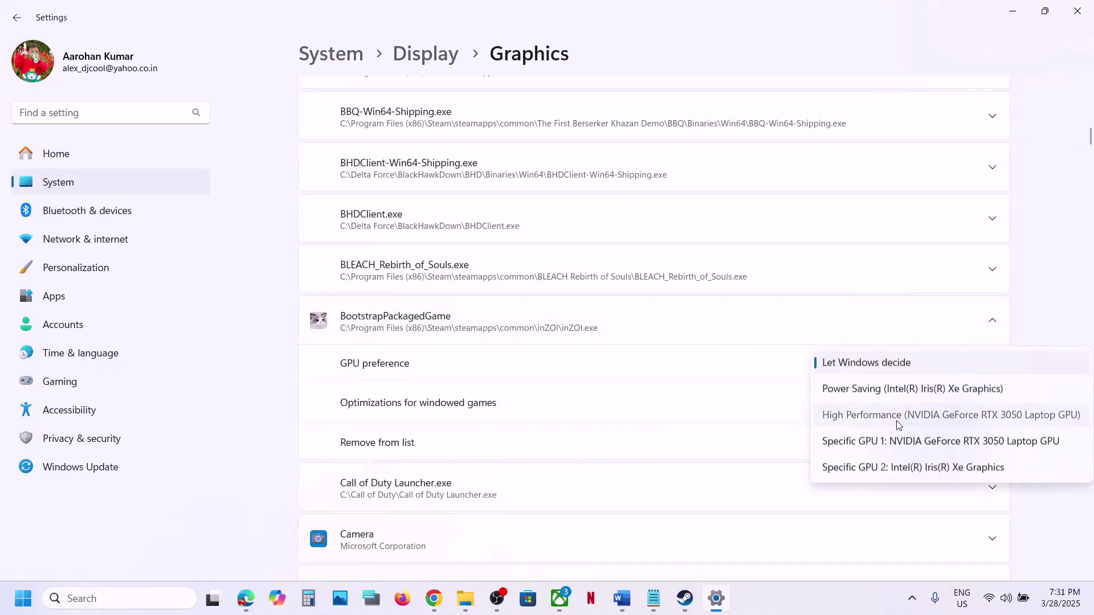
left_click(897, 420)
Add the inZOI-Win64-Shipping application from the game's BlueClient\Binaries\Win64 folder as another desktop app.
scroll(714, 211, "up", 5)
scroll(841, 215, "up", 10)
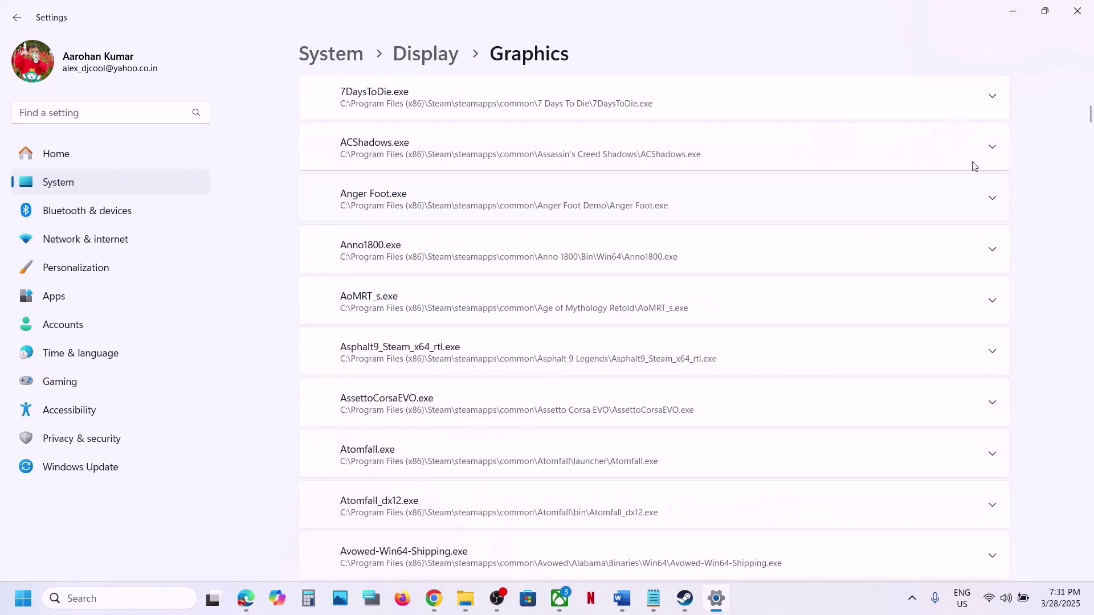
left_click(813, 322)
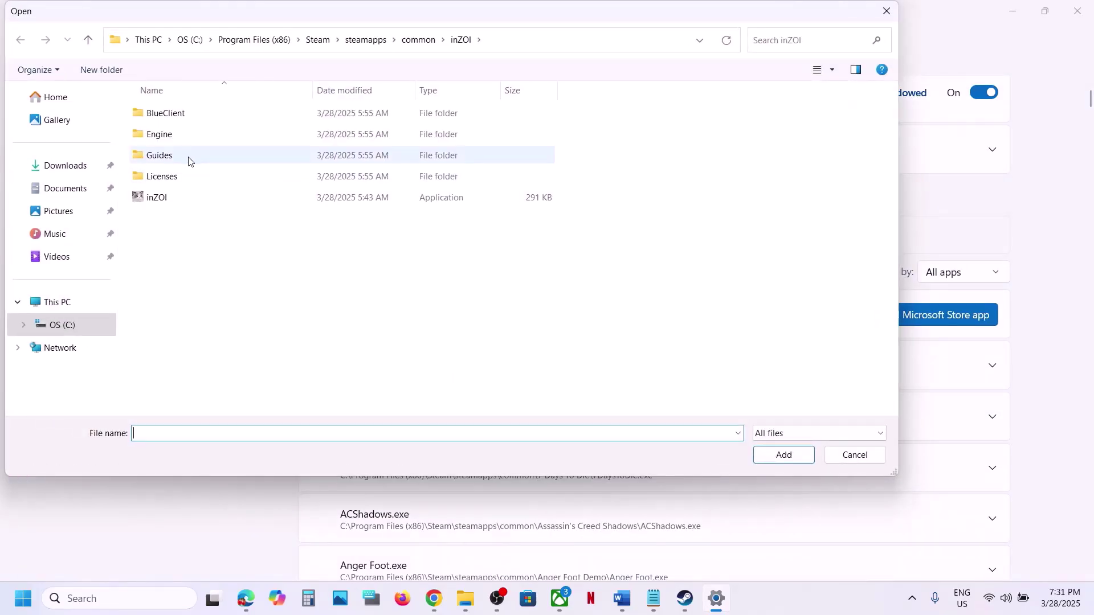
double_click(163, 117)
left_click(165, 120)
double_click(163, 120)
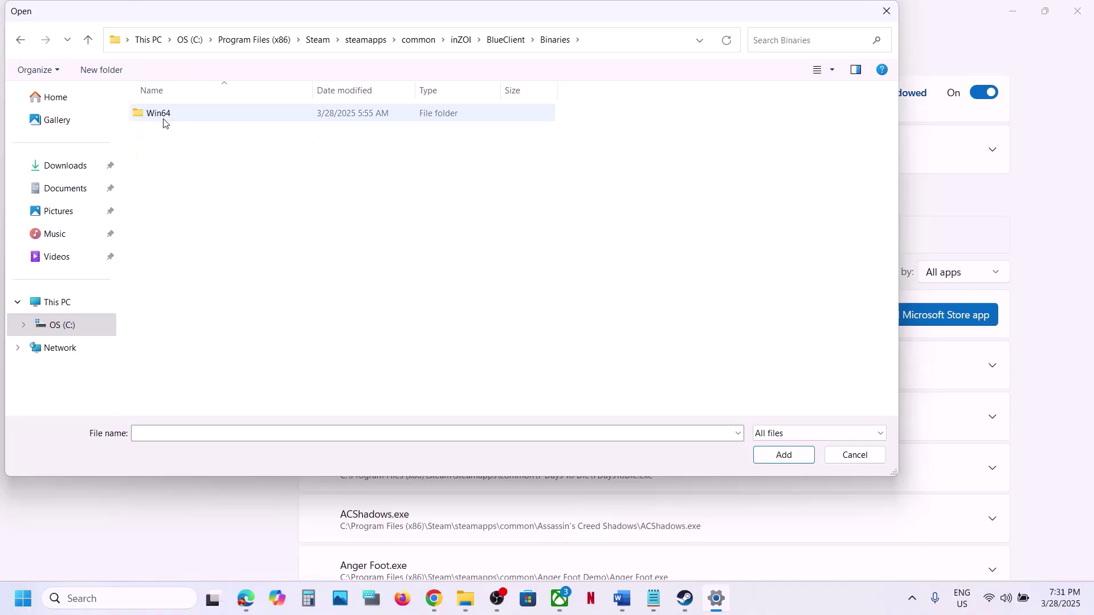
double_click(163, 118)
left_click(195, 135)
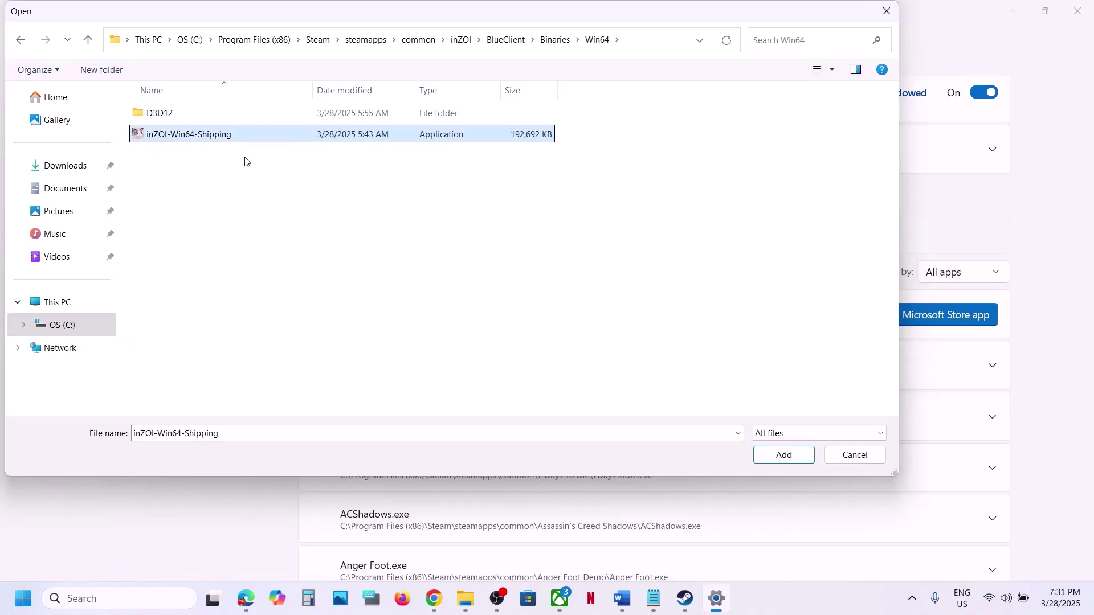
left_click(784, 455)
Find the inZOI entry for inZOI-Win64-Shipping.exe and set its GPU preference to High Performance (NVIDIA GeForce RTX 3050 Laptop GPU).
scroll(489, 418, "down", 3)
scroll(490, 419, "down", 20)
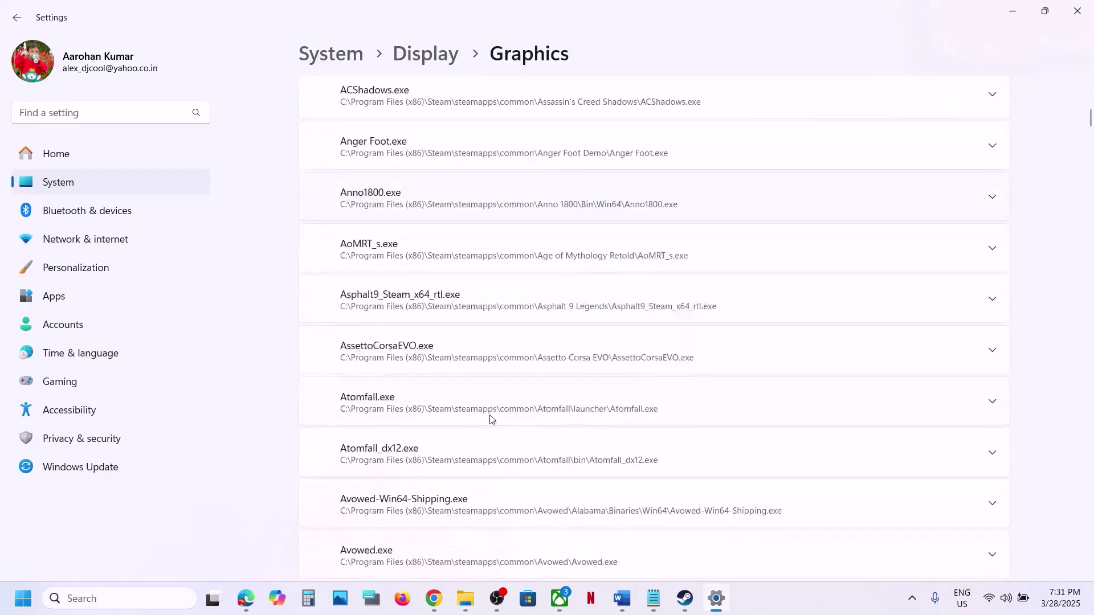
scroll(490, 419, "down", 20)
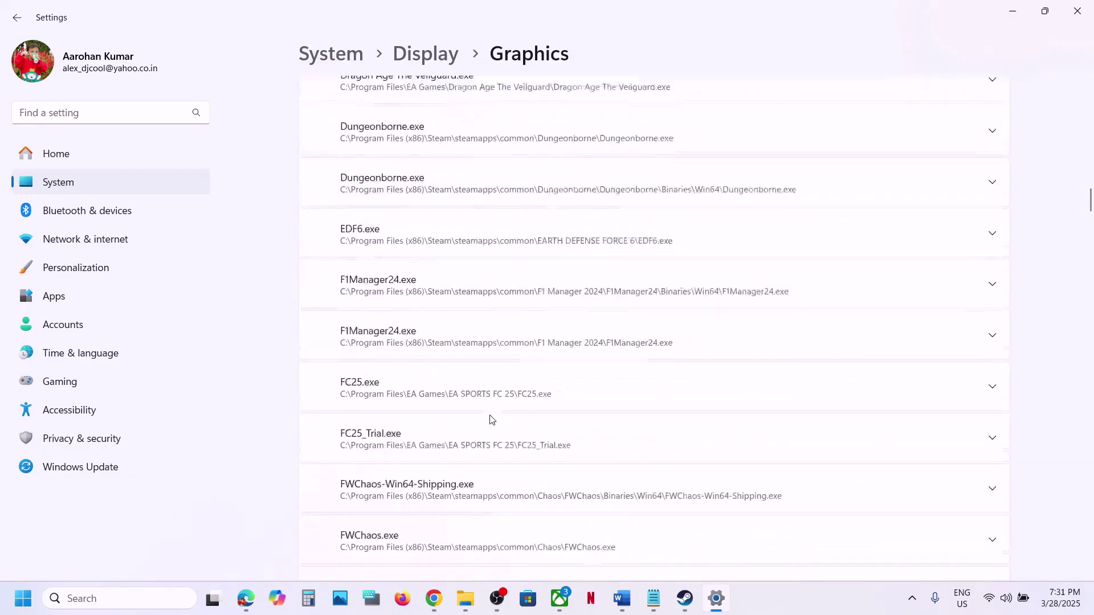
scroll(491, 420, "down", 20)
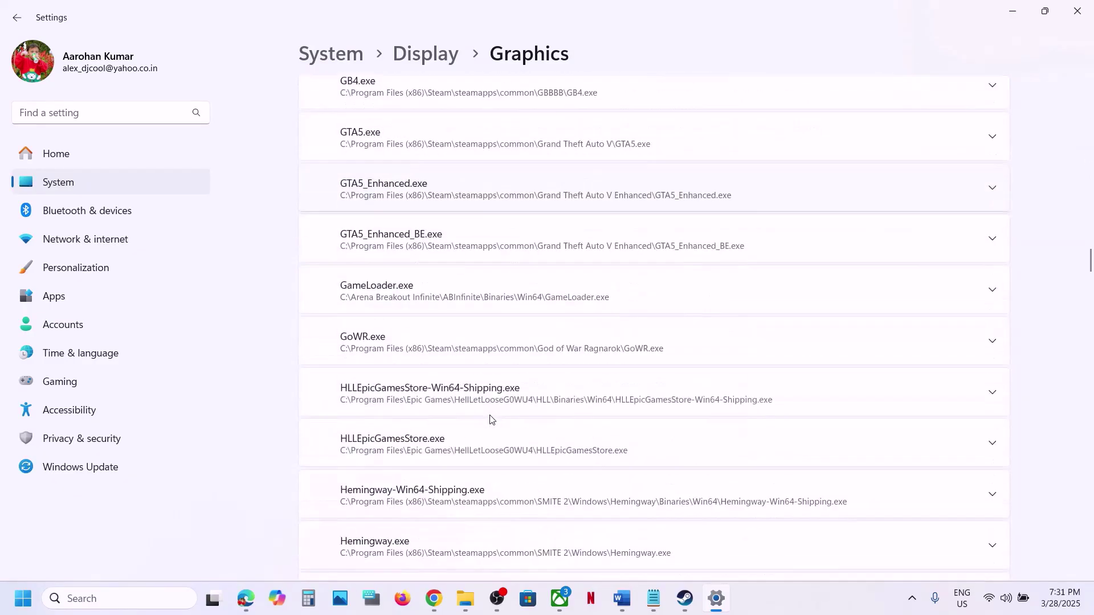
scroll(491, 419, "up", 6)
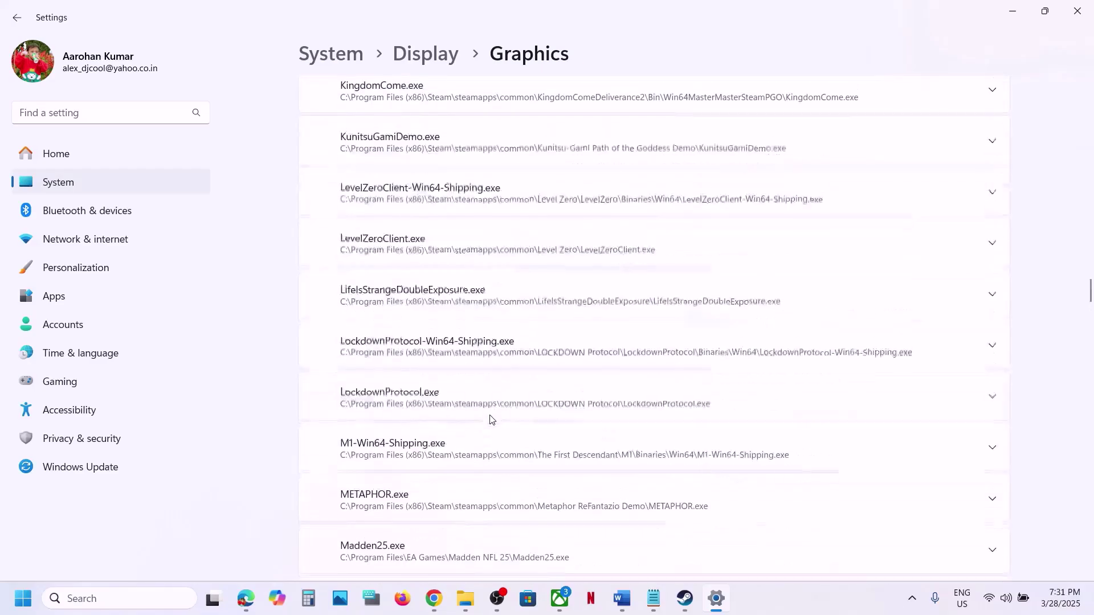
scroll(491, 419, "down", 14)
scroll(491, 419, "down", 20)
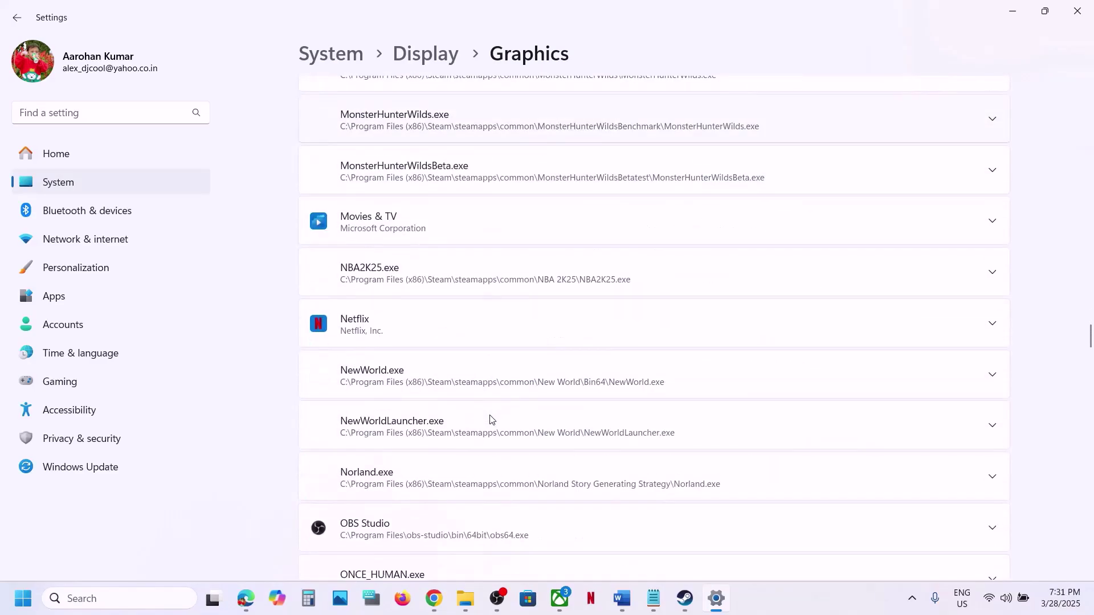
scroll(491, 419, "down", 20)
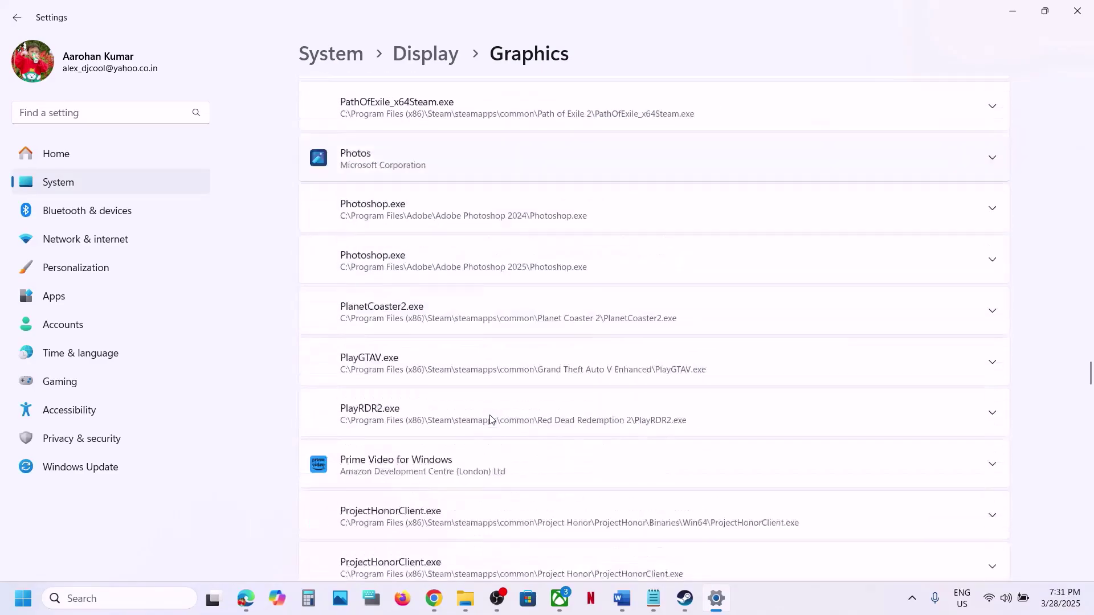
scroll(491, 419, "down", 20)
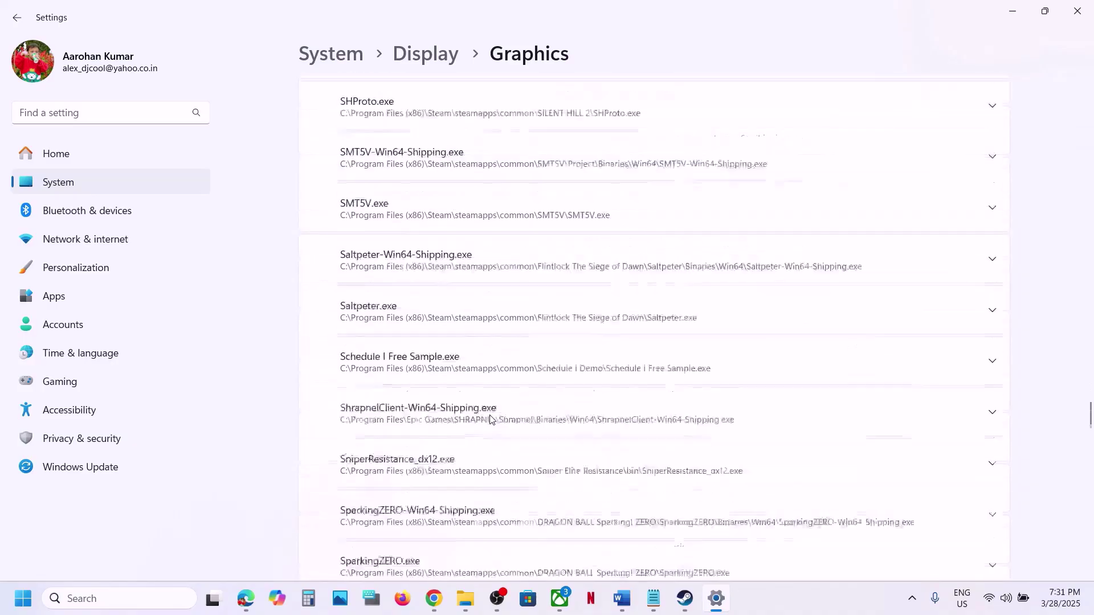
scroll(491, 419, "down", 20)
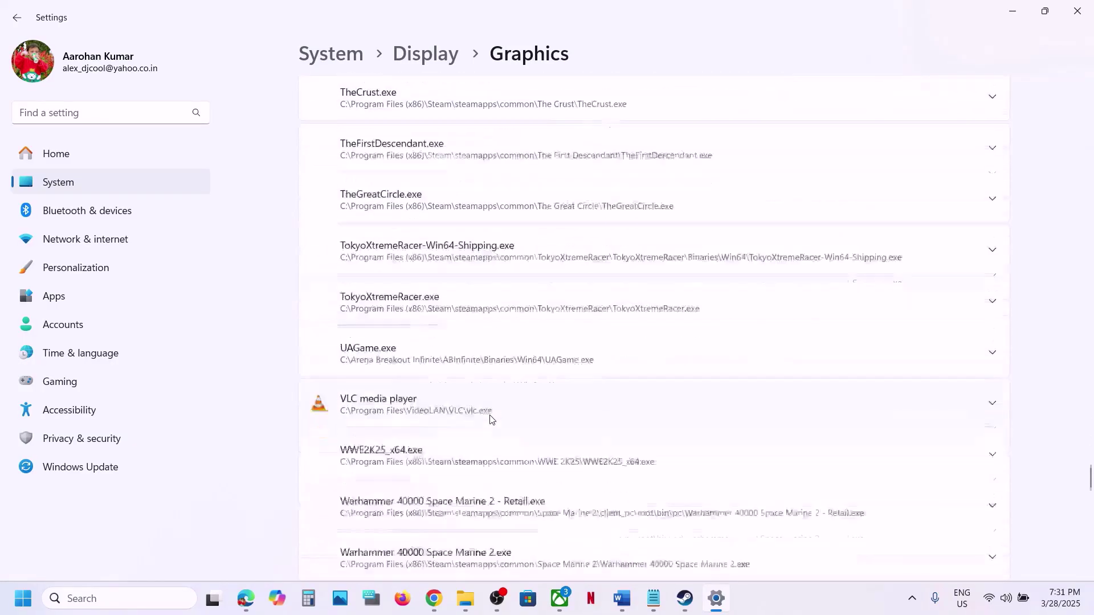
scroll(491, 419, "down", 20)
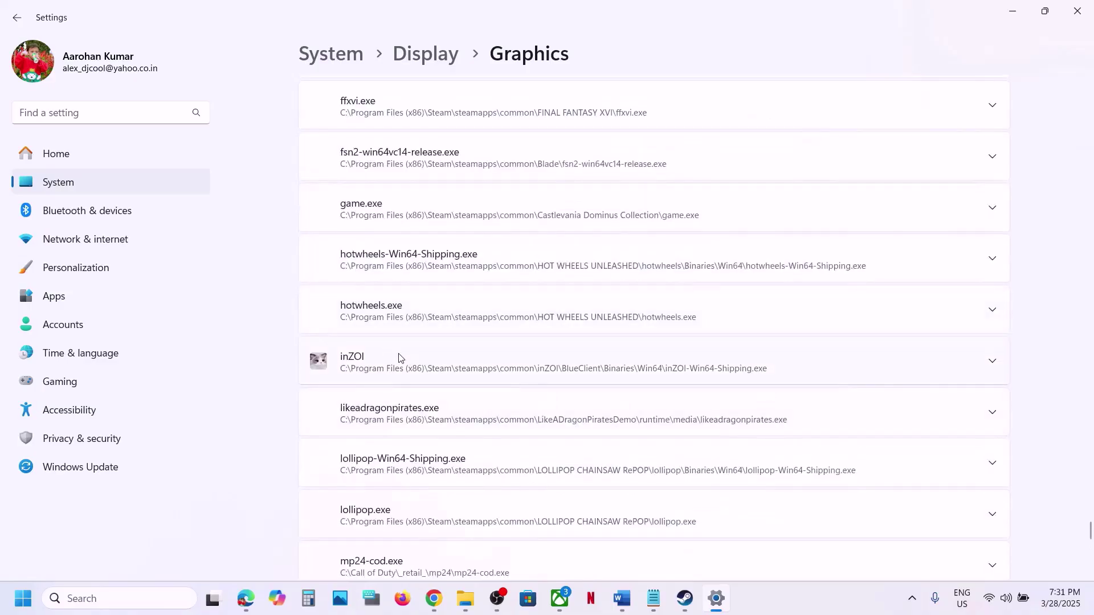
left_click(426, 368)
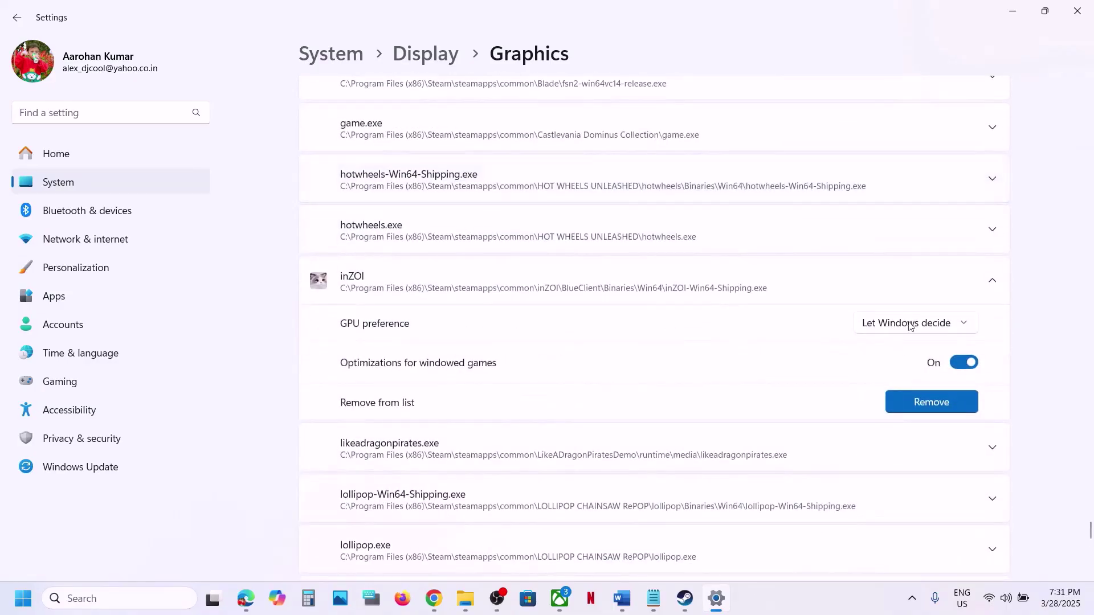
left_click(909, 322)
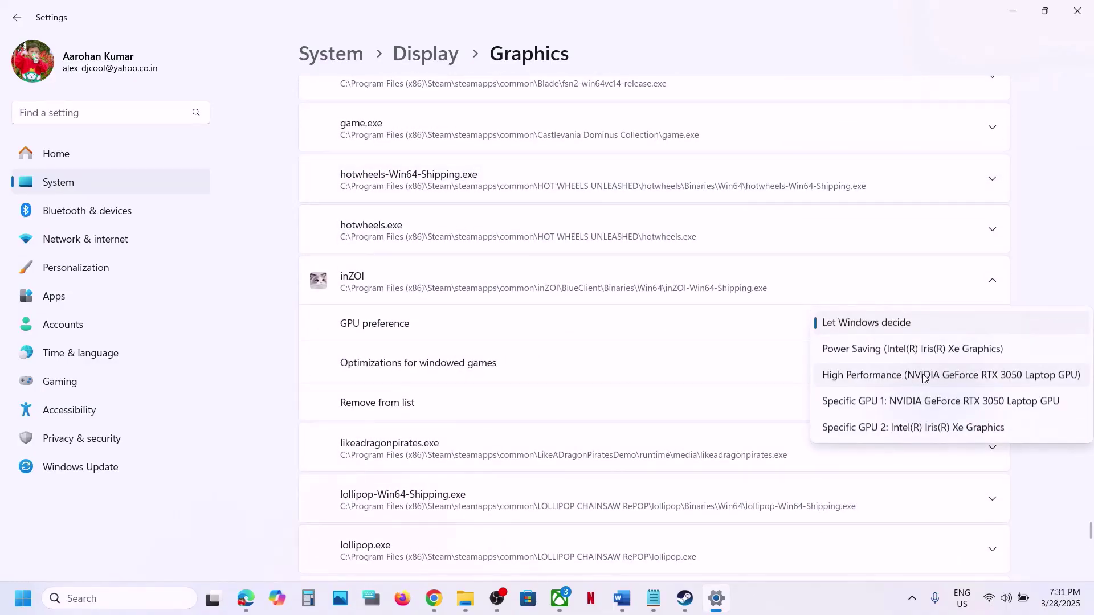
left_click(923, 375)
Switch to the Word document and highlight the Step 6 heading about enabling the graphics card in device manager.
key("alt+Tab")
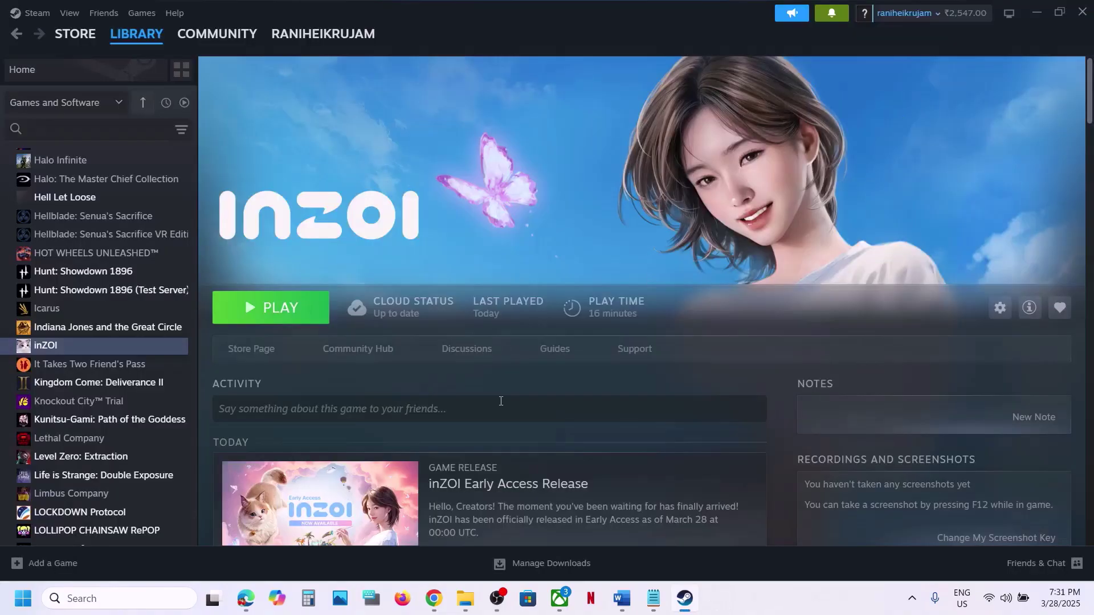
left_click(621, 598)
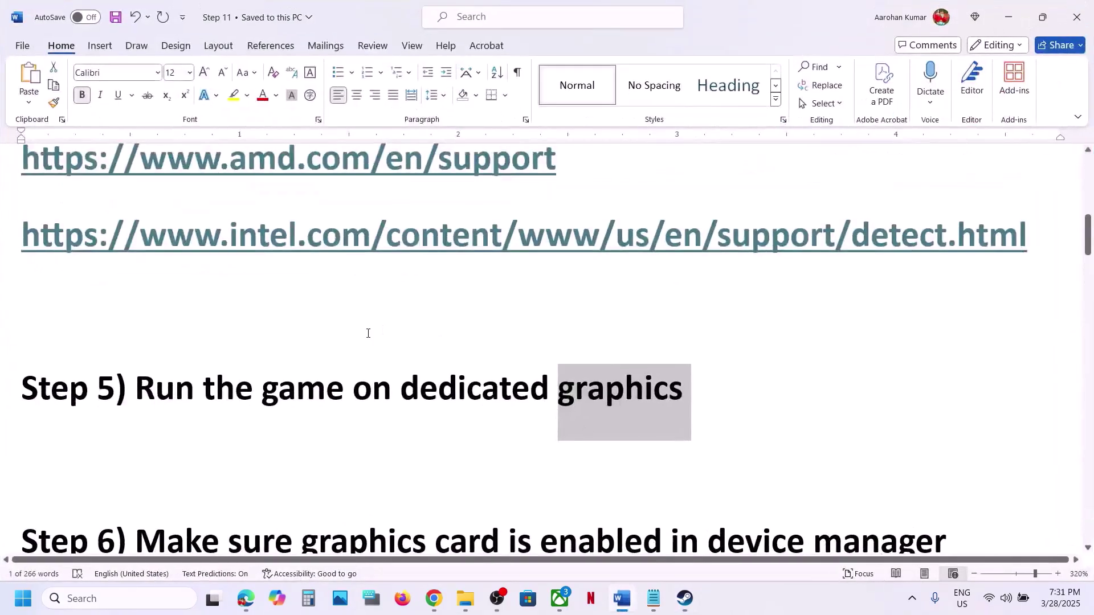
scroll(368, 334, "down", 3)
left_click_drag(136, 407, 947, 418)
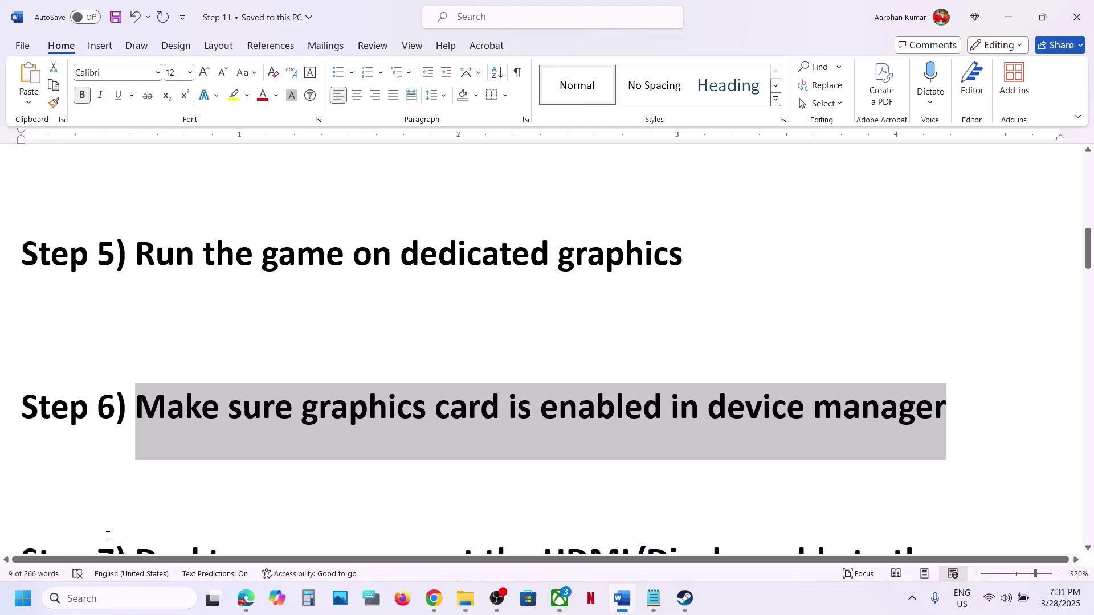
Open Device Manager, check under Display adapters whether the NVIDIA GeForce RTX 3050 Laptop GPU is enabled, and close the window.
right_click(23, 599)
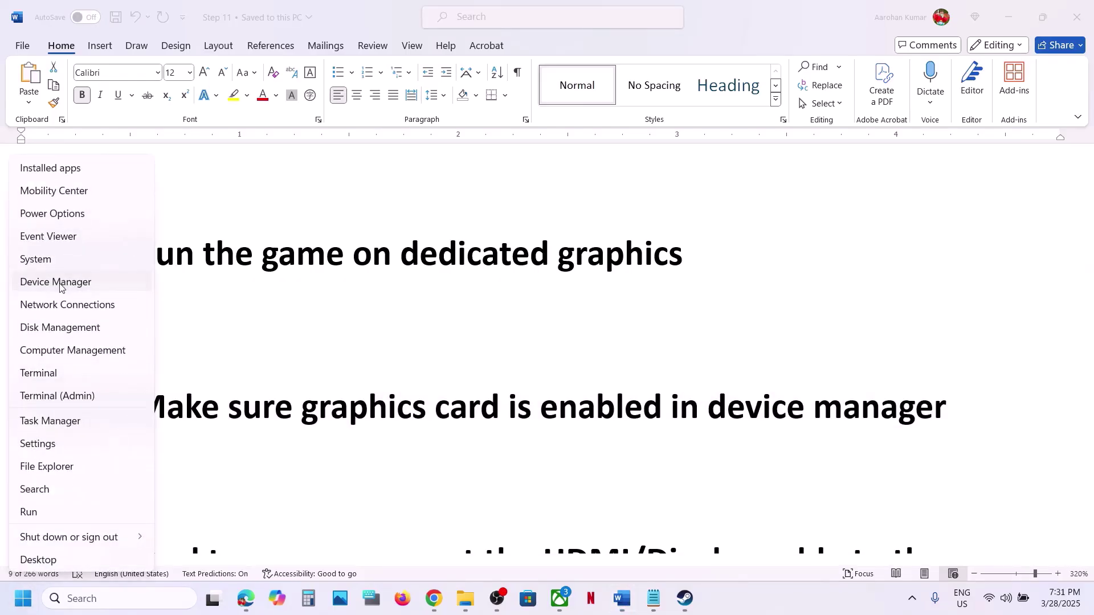
left_click(60, 283)
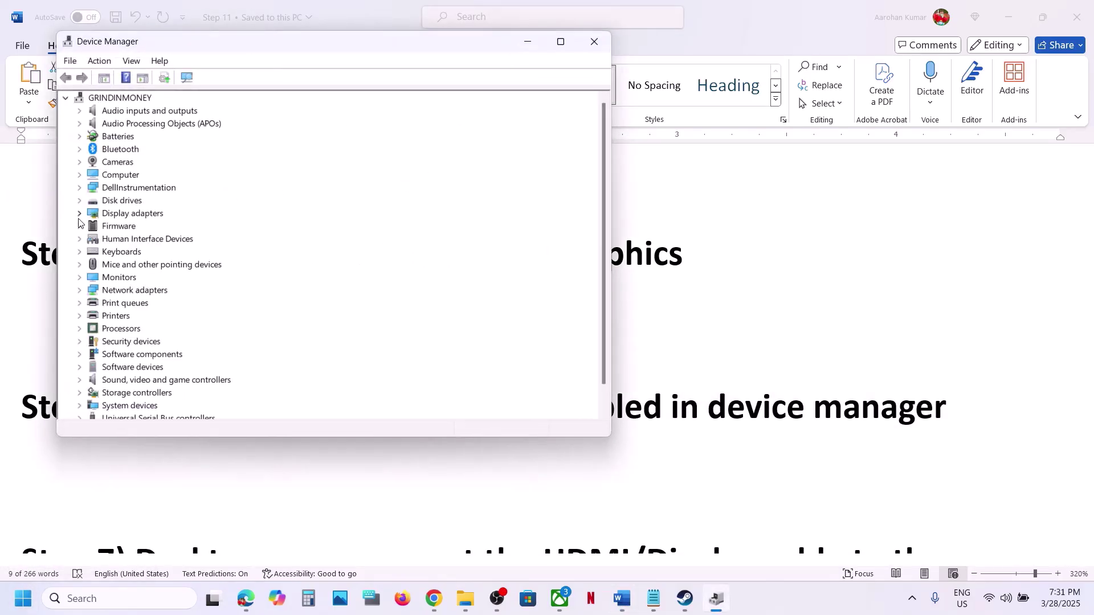
left_click(79, 215)
left_click(176, 240)
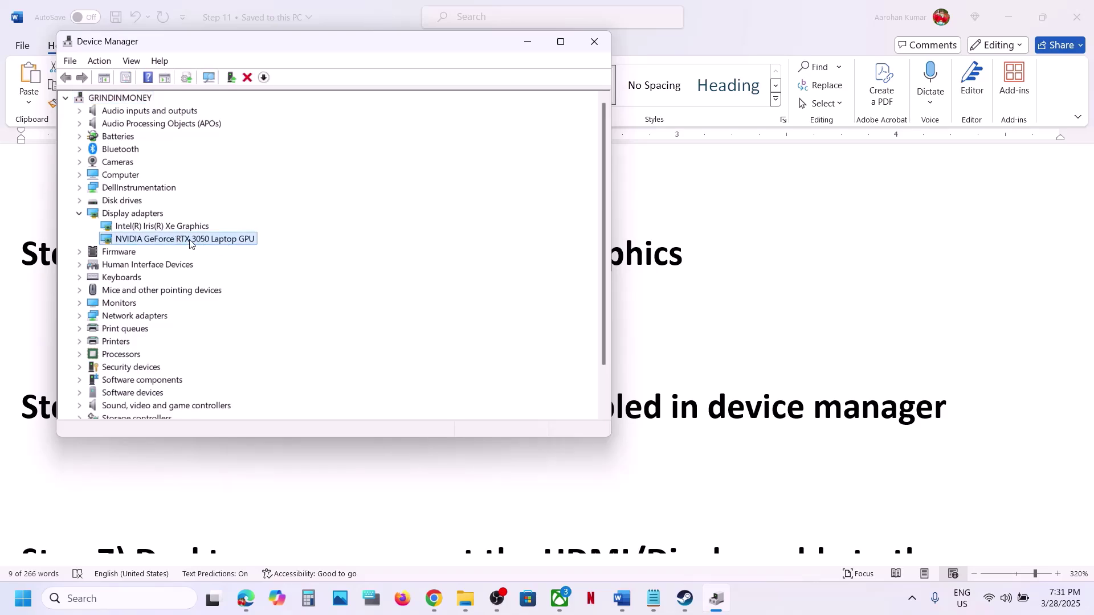
right_click(190, 242)
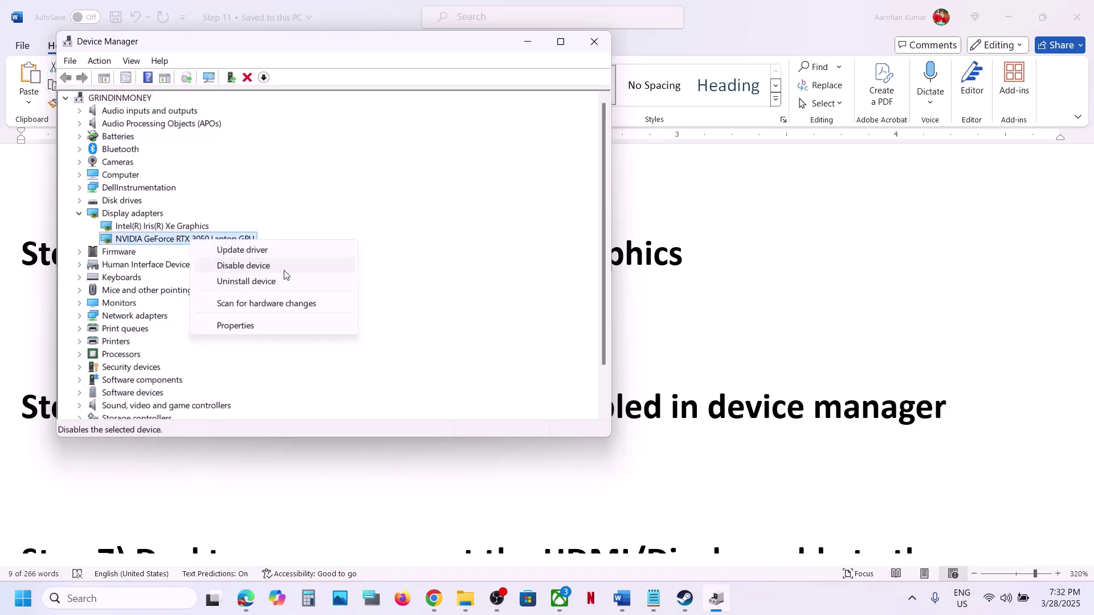
left_click(555, 160)
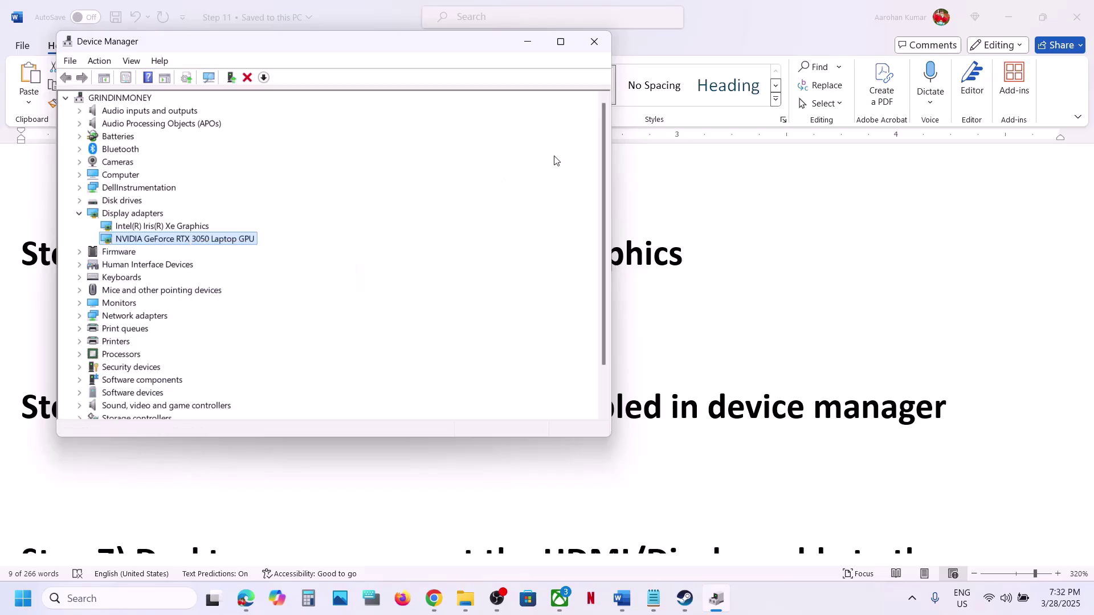
left_click(594, 41)
Highlight the Step 7 text about connecting the HDMI/Display cable to the discrete graphics card slot, then the word motherboard.
scroll(525, 403, "down", 3)
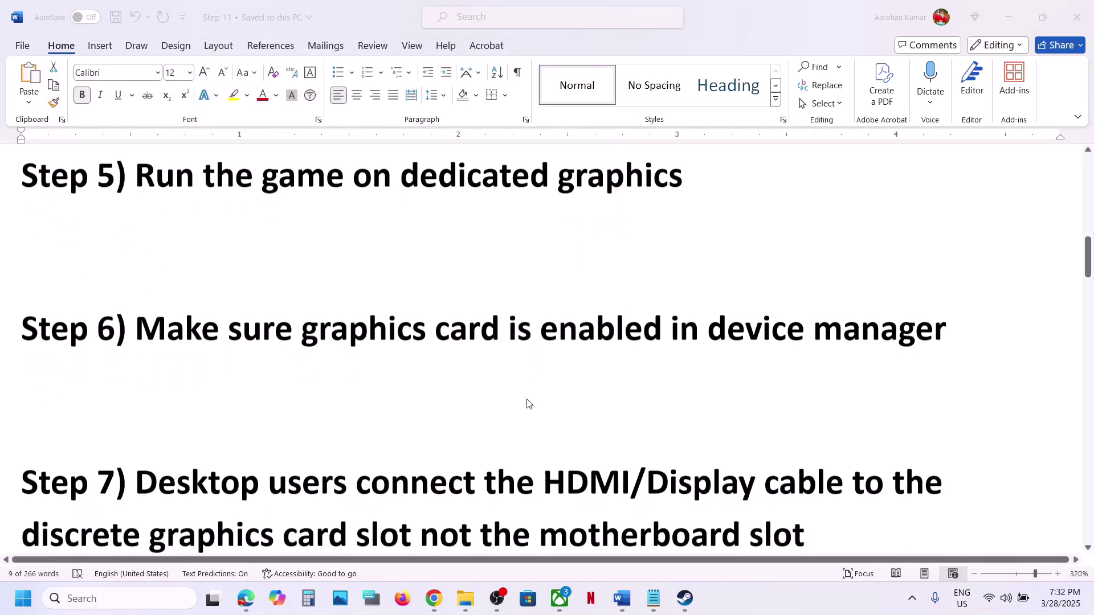
scroll(251, 391, "up", 1)
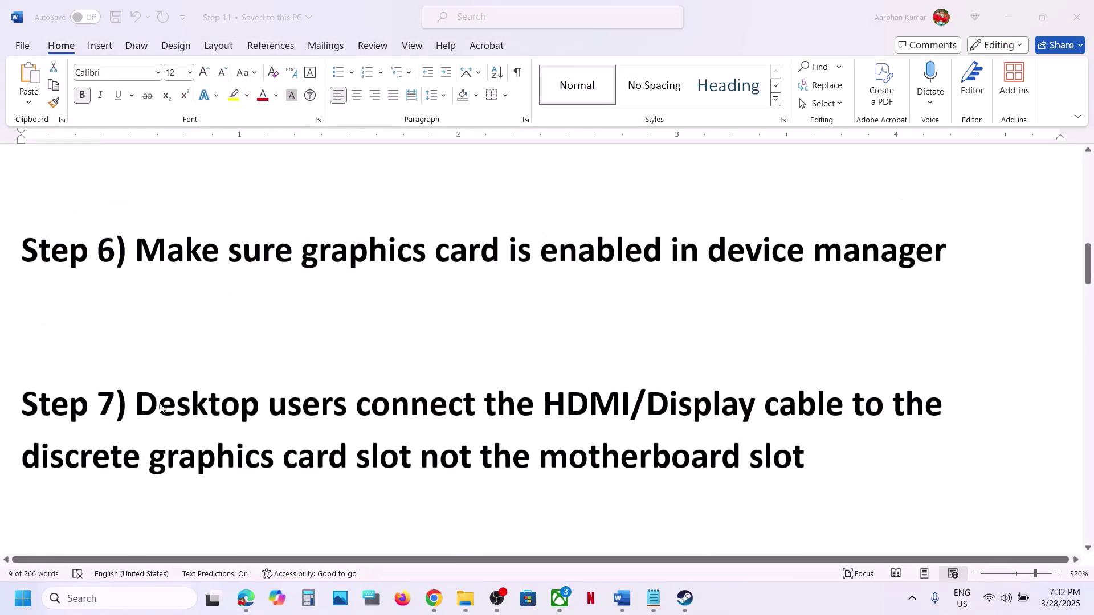
left_click_drag(149, 406, 798, 394)
left_click_drag(502, 388, 806, 450)
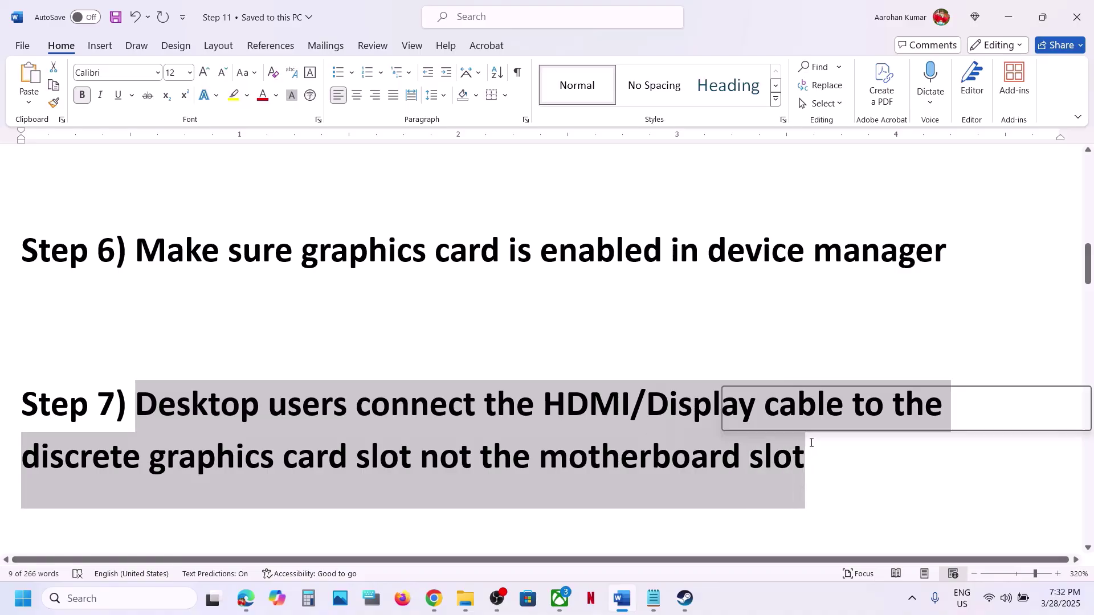
left_click(568, 461)
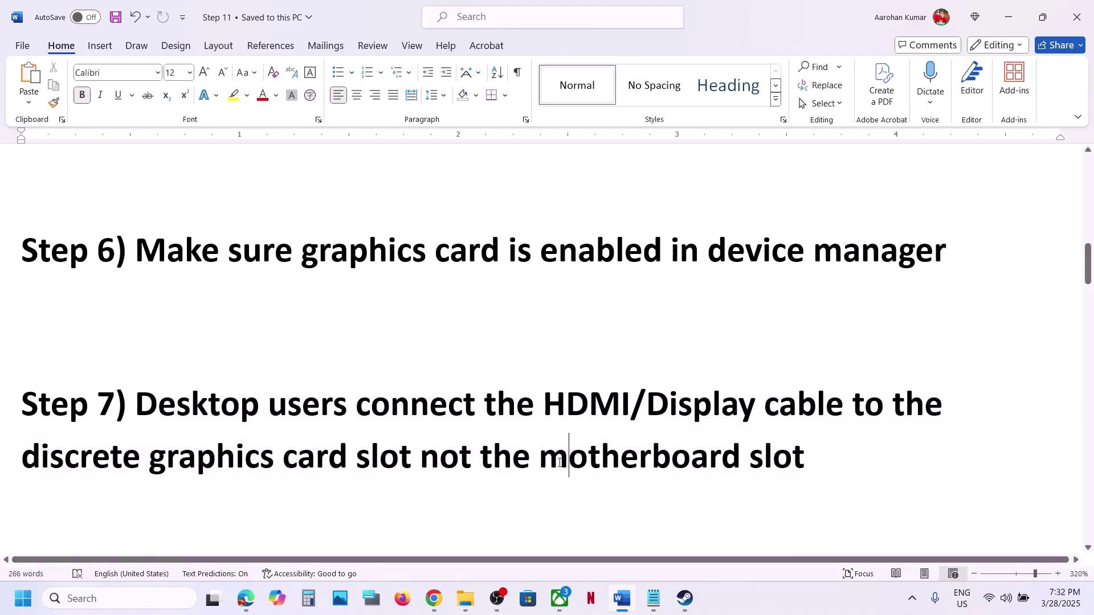
left_click_drag(544, 458, 724, 465)
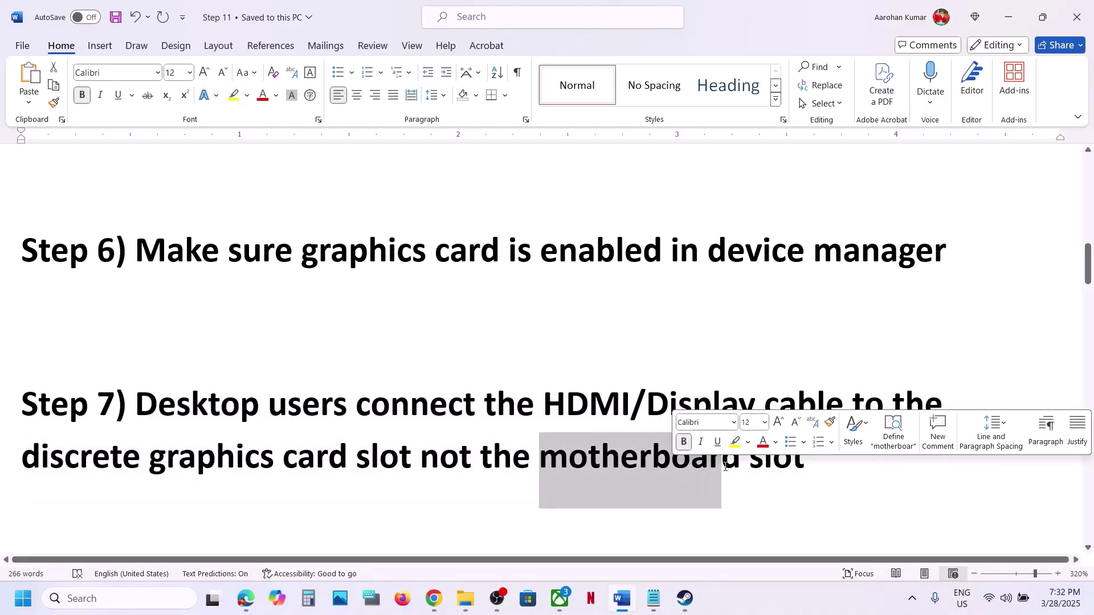
left_click_drag(353, 411, 246, 468)
left_click(246, 466)
Copy the Step 8 DirectX download link from the document and open it in a new Chrome tab.
scroll(246, 465, "down", 3)
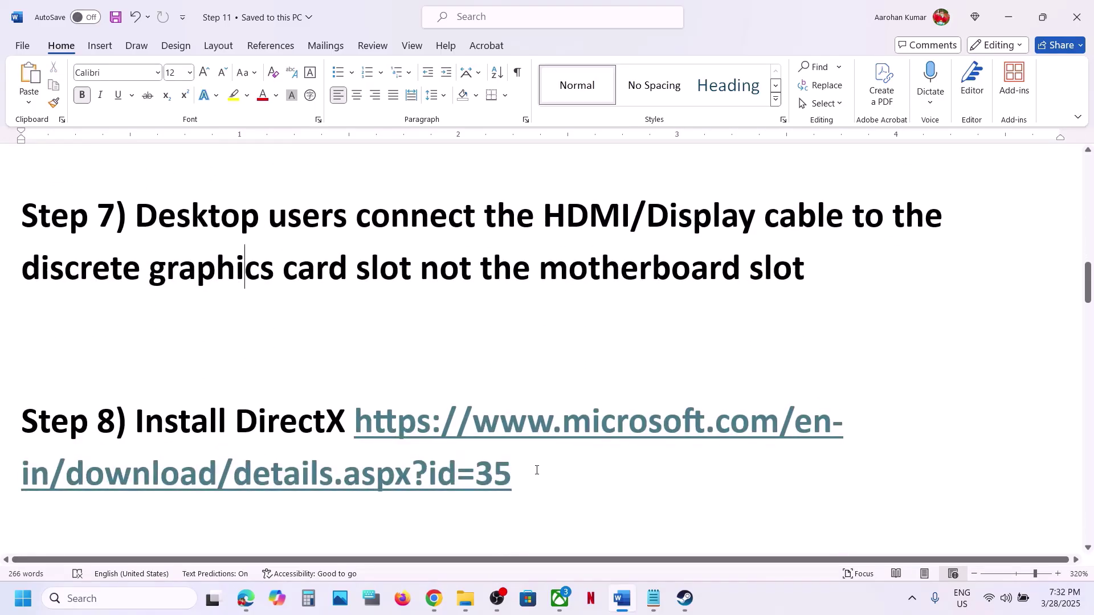
left_click_drag(536, 470, 393, 436)
key("ctrl+c")
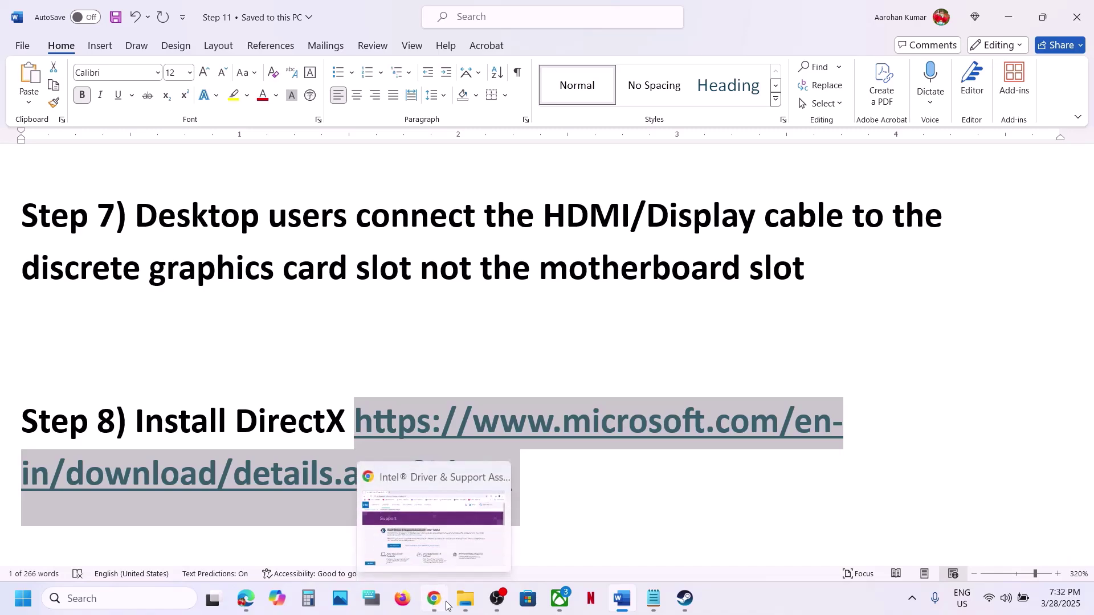
left_click(434, 598)
left_click(207, 12)
key("ctrl+v")
key("Return")
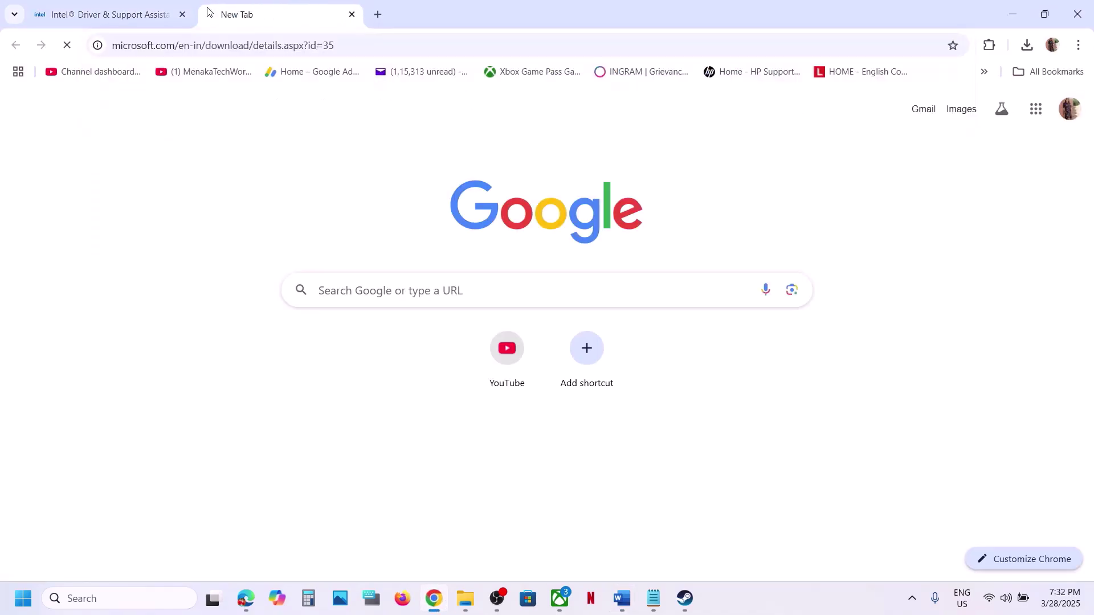
Download the English DirectX End-User Runtime Web Installer, accept its license agreement and start the component installation.
scroll(502, 232, "down", 3)
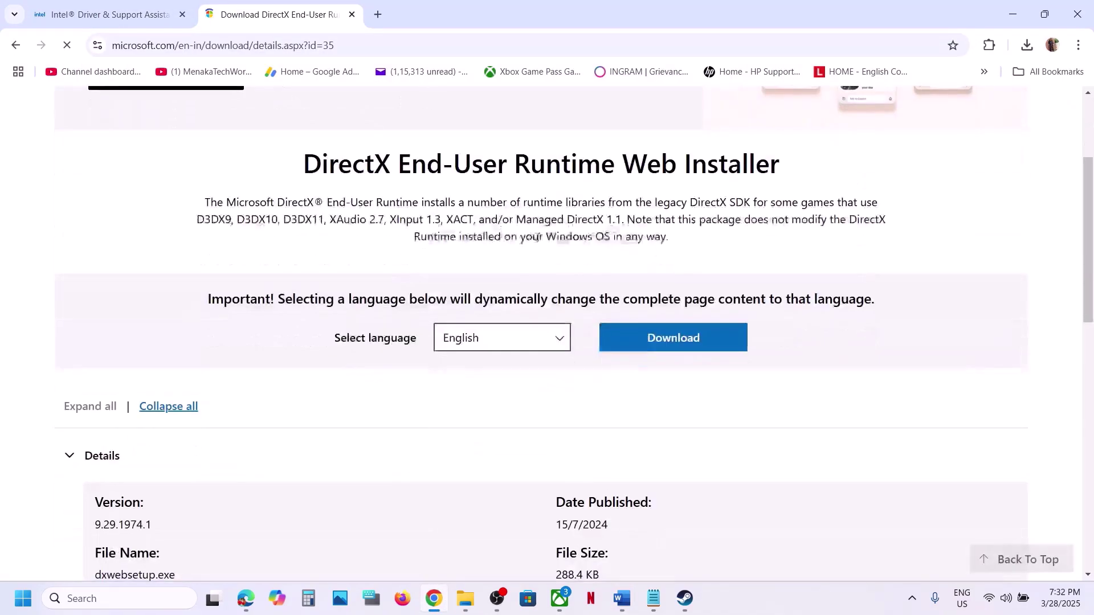
left_click(695, 349)
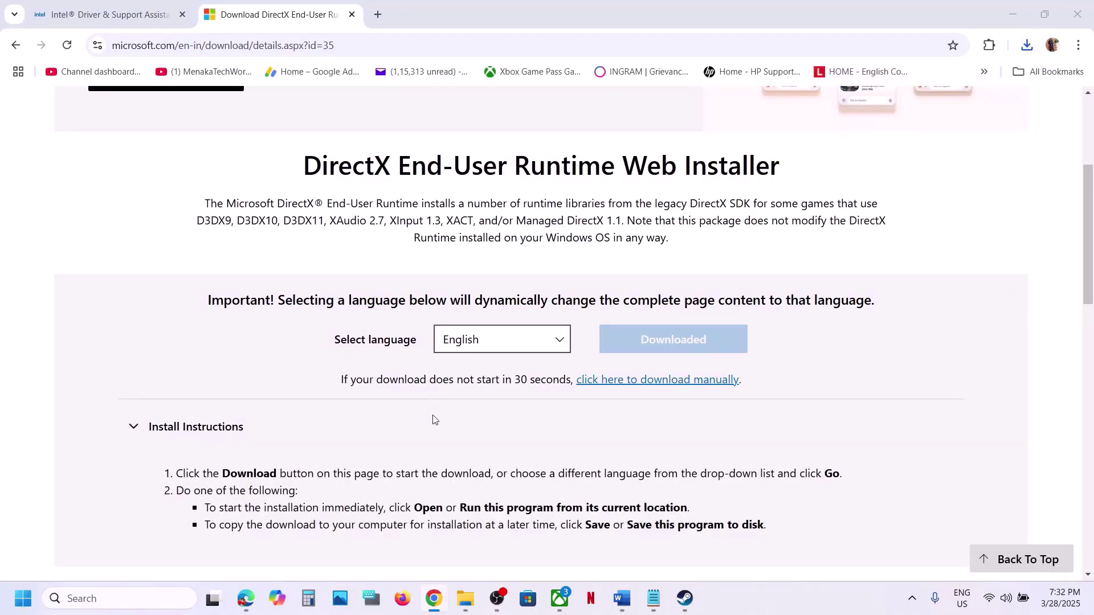
left_click(186, 225)
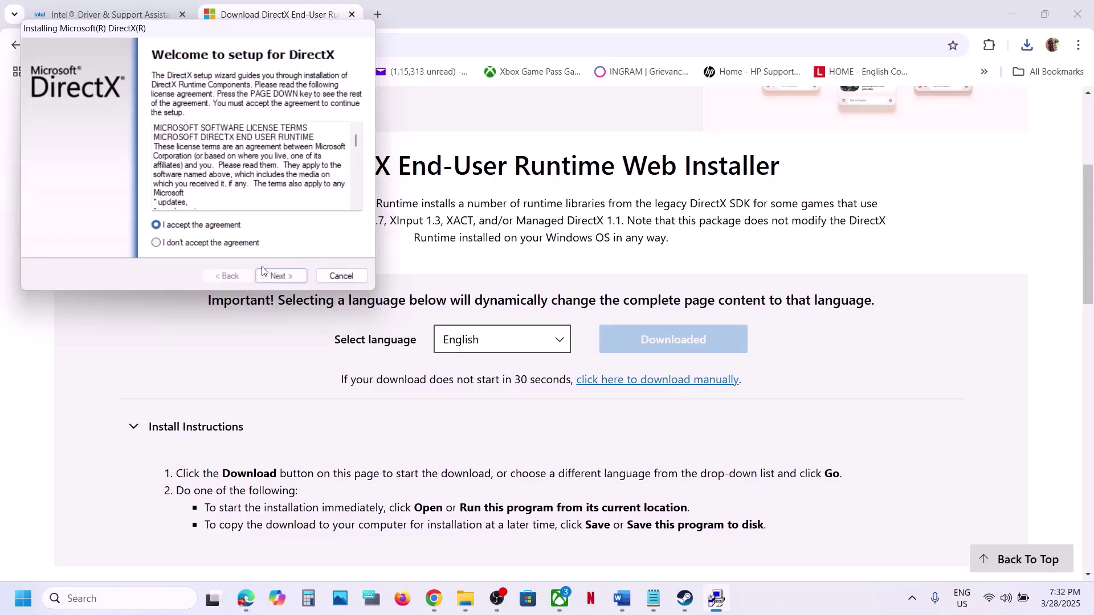
left_click(277, 275)
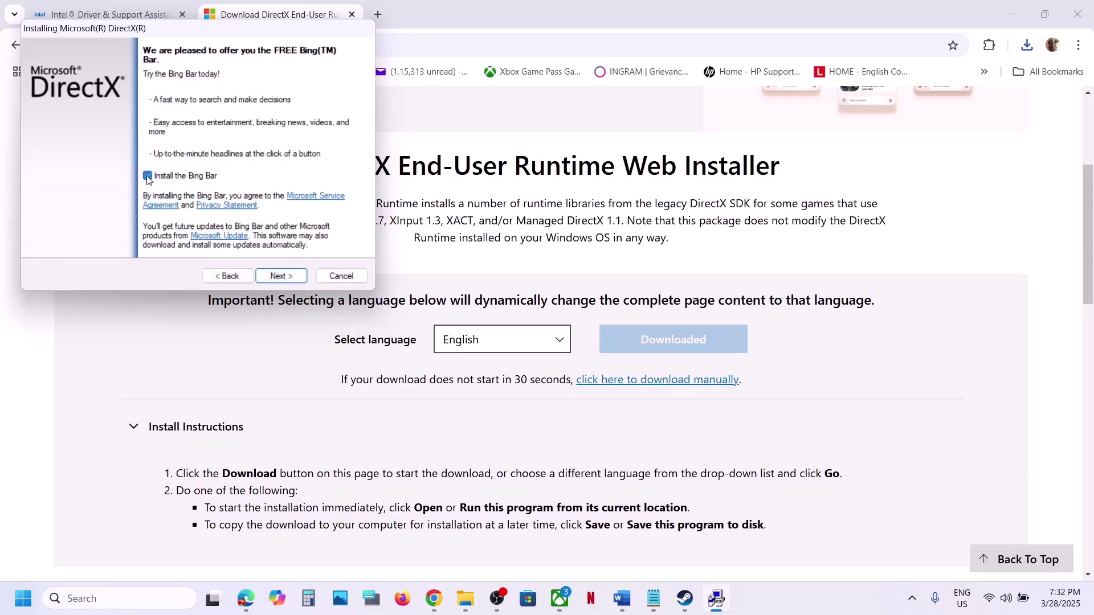
left_click(275, 276)
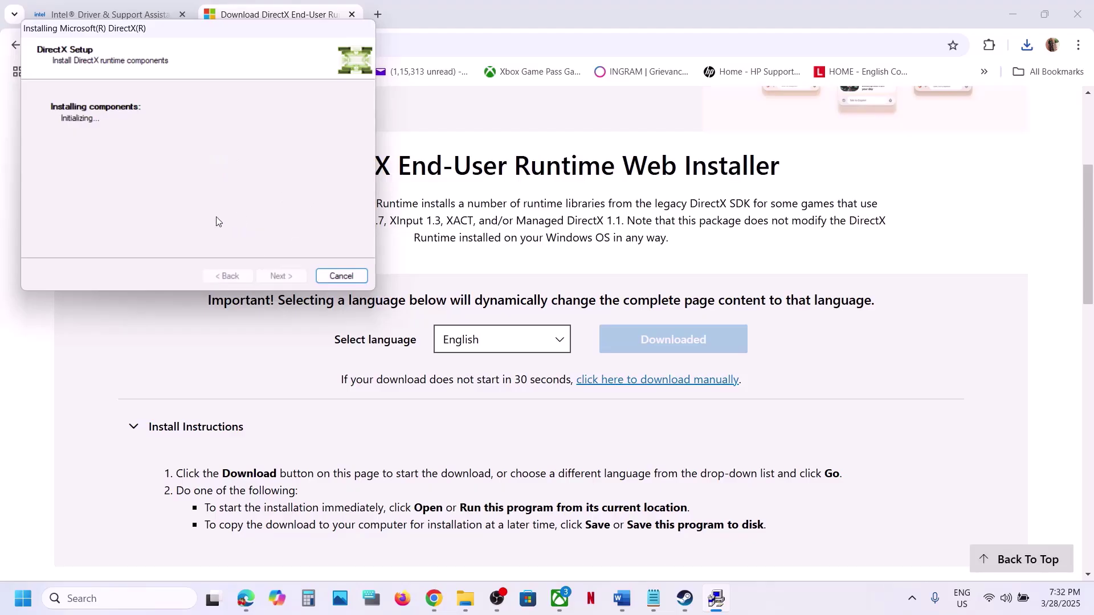
Show the Windows power options without choosing one, and finish the DirectX setup wizard.
left_click(28, 608)
left_click(414, 549)
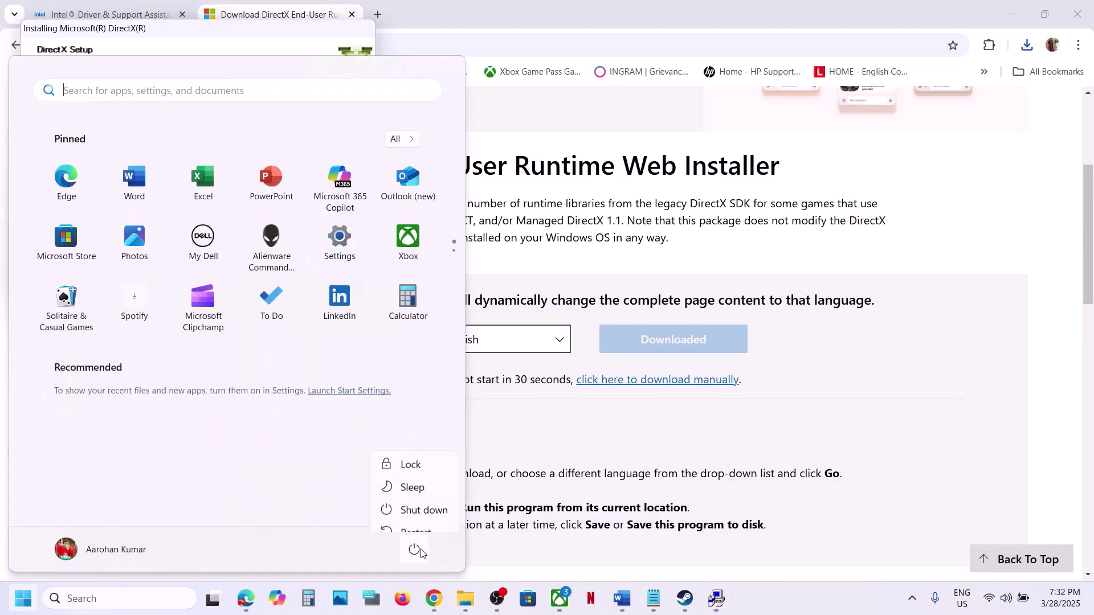
left_click(591, 444)
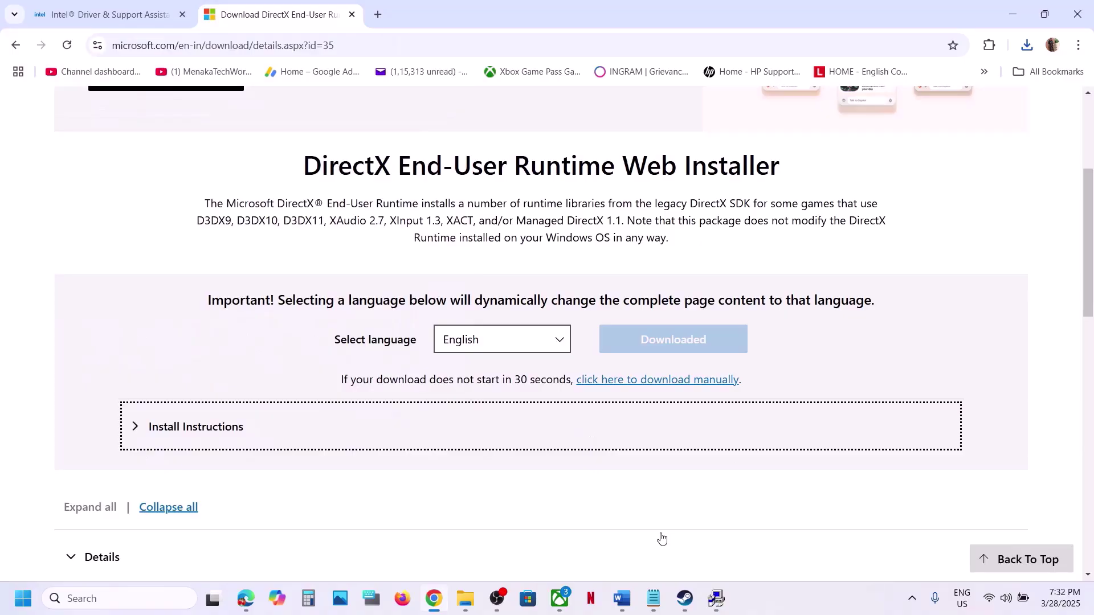
left_click(717, 587)
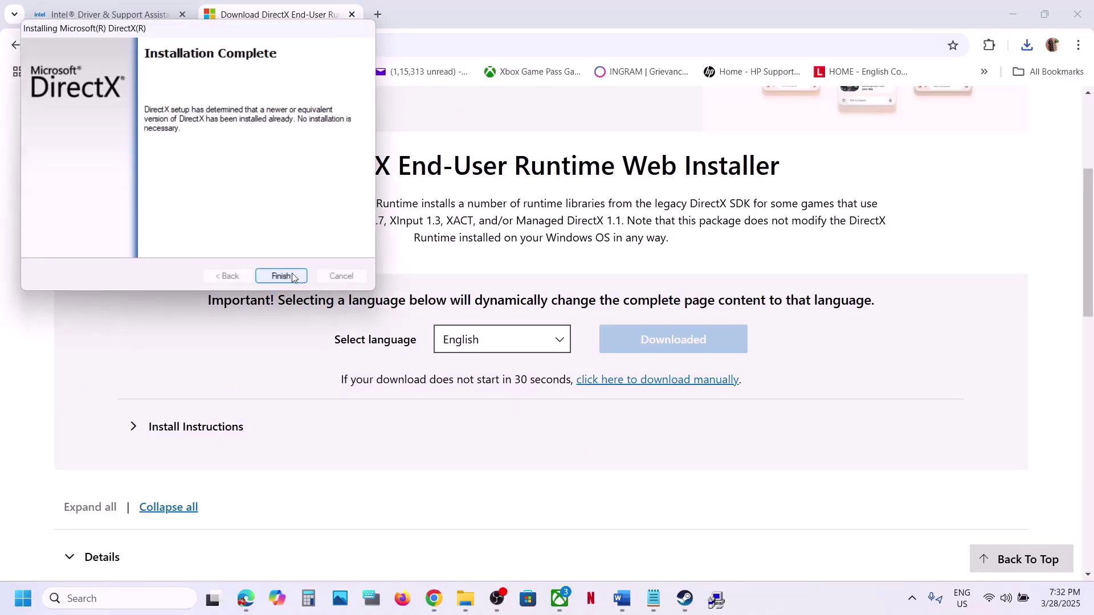
left_click(290, 276)
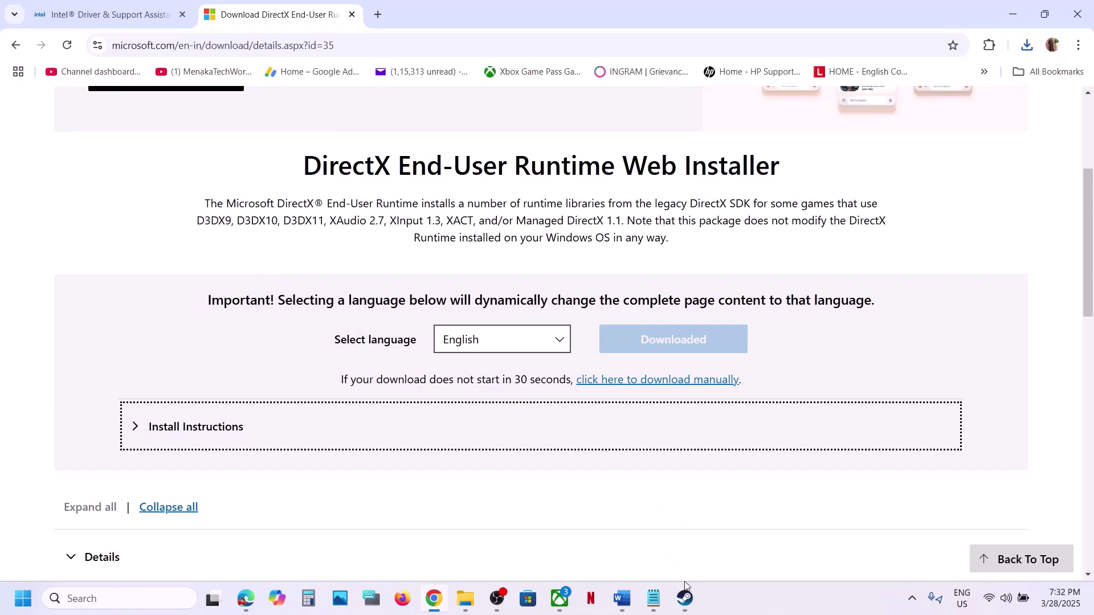
Switch to the Word document and highlight the Step 9 text about running the game as an administrator from the installation folder.
left_click(685, 595)
left_click(623, 601)
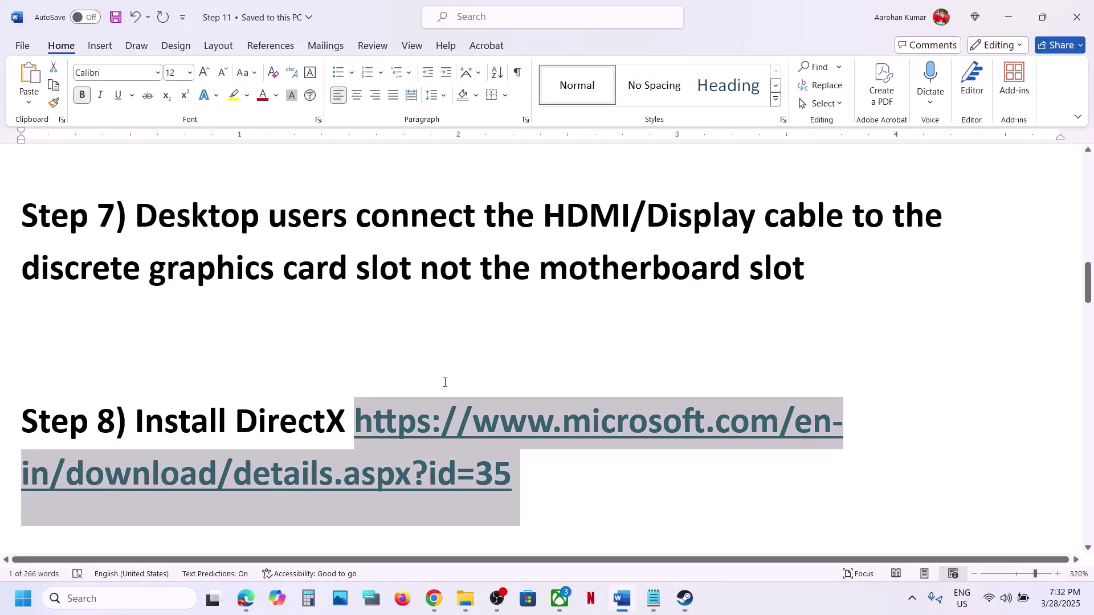
scroll(445, 382, "down", 5)
scroll(501, 369, "up", 1)
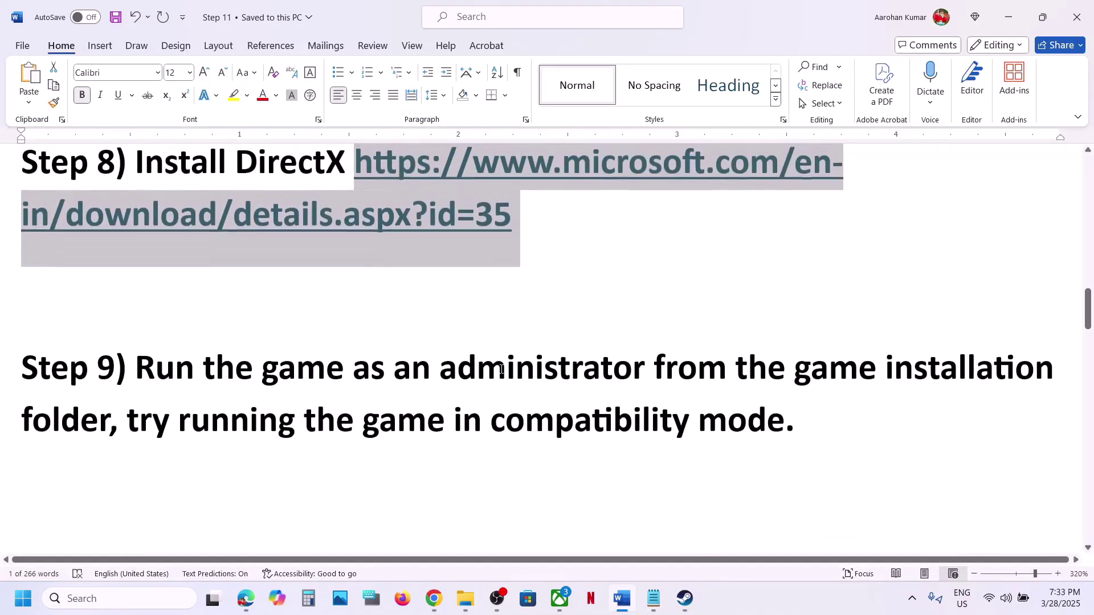
left_click_drag(136, 369, 98, 424)
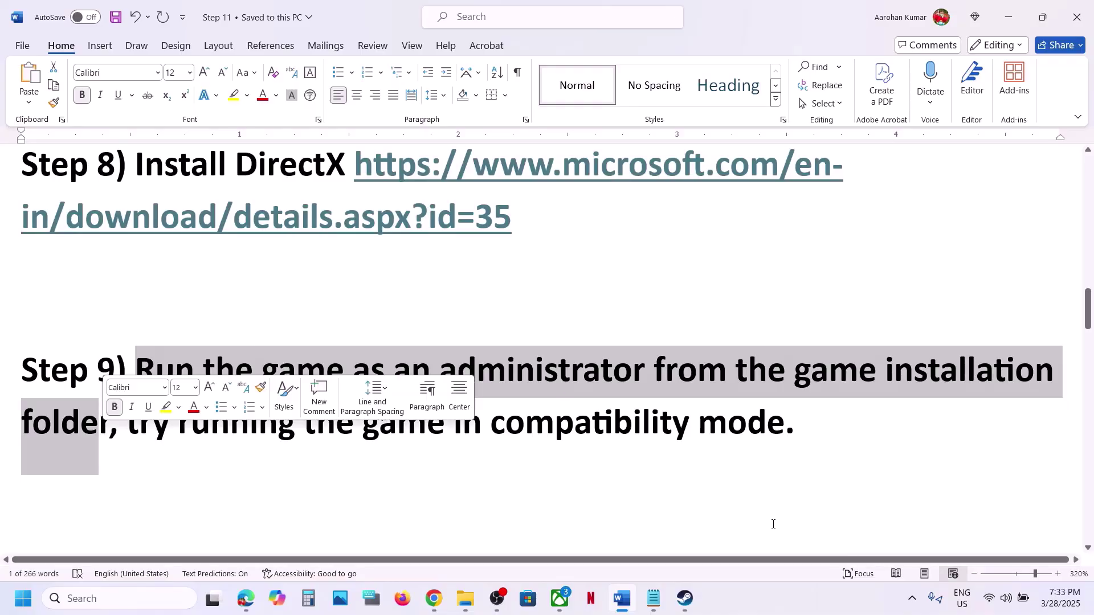
Browse inZOI's local files from the Steam library and select the inZOI-Win64-Shipping application in BlueClient\Binaries\Win64.
left_click(685, 598)
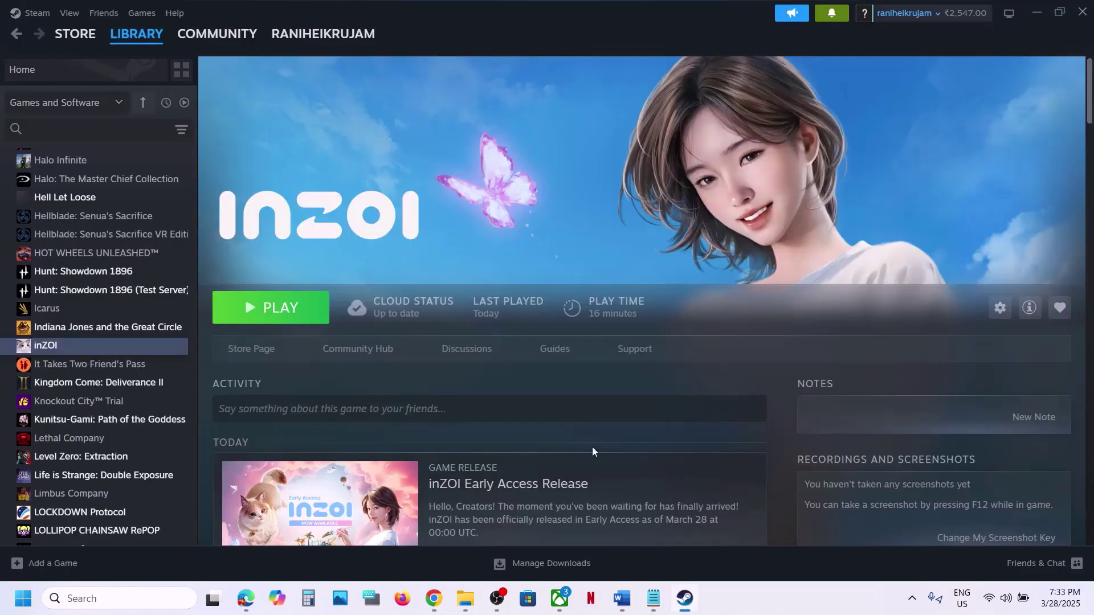
right_click(110, 353)
mouse_move(142, 434)
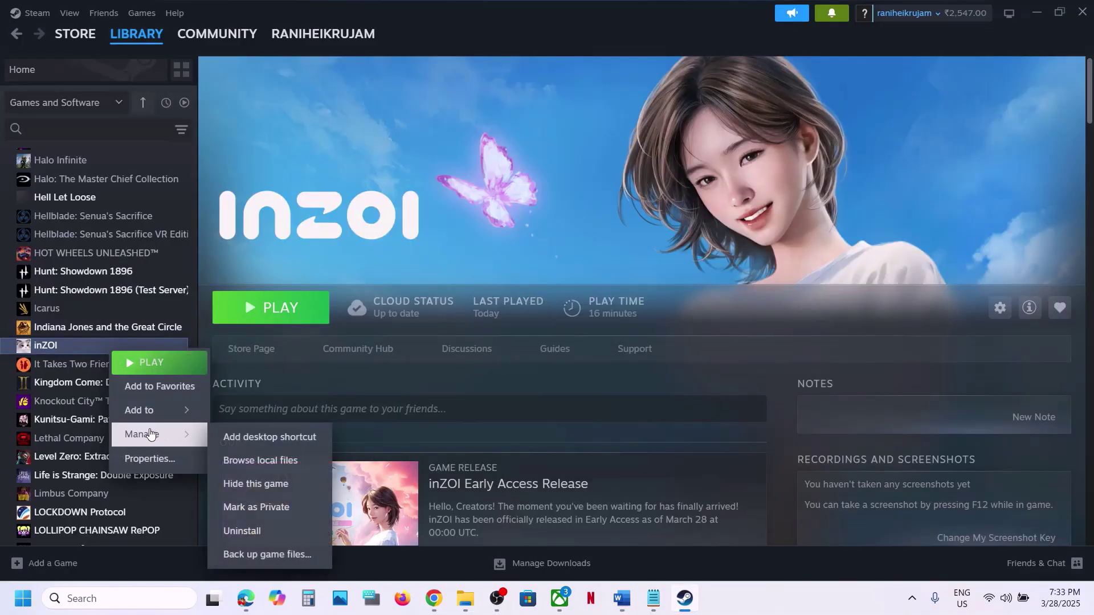
left_click(280, 463)
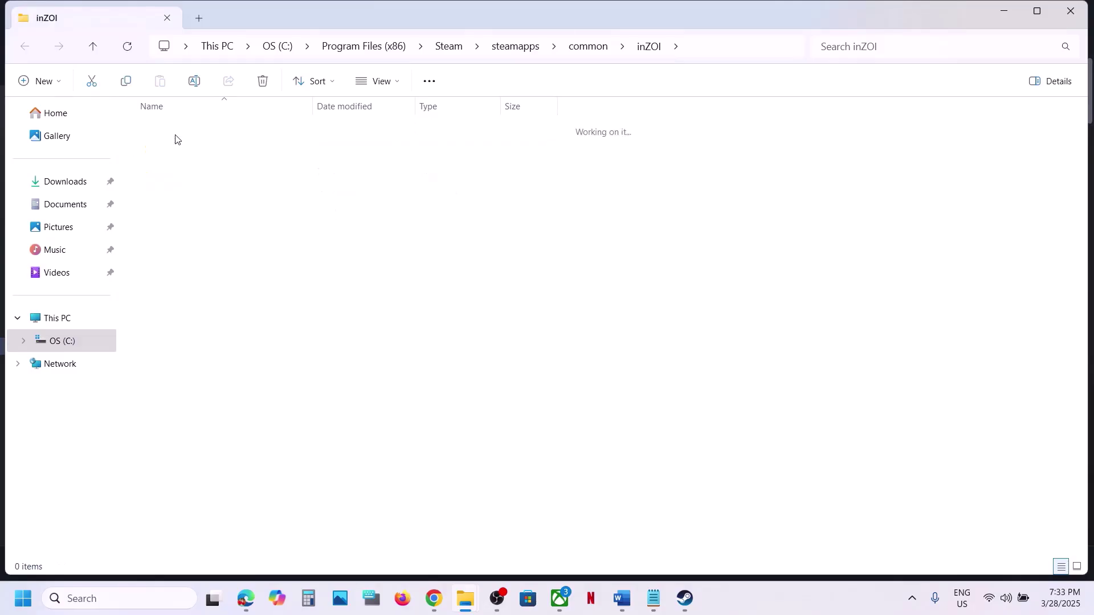
double_click(176, 139)
double_click(176, 139)
double_click(176, 139)
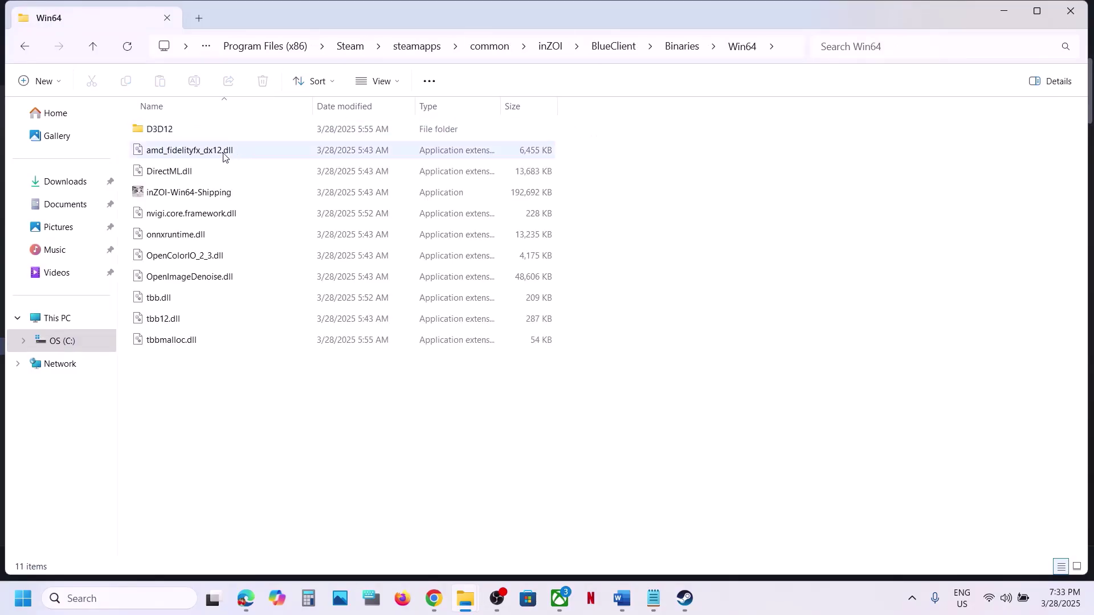
left_click(184, 193)
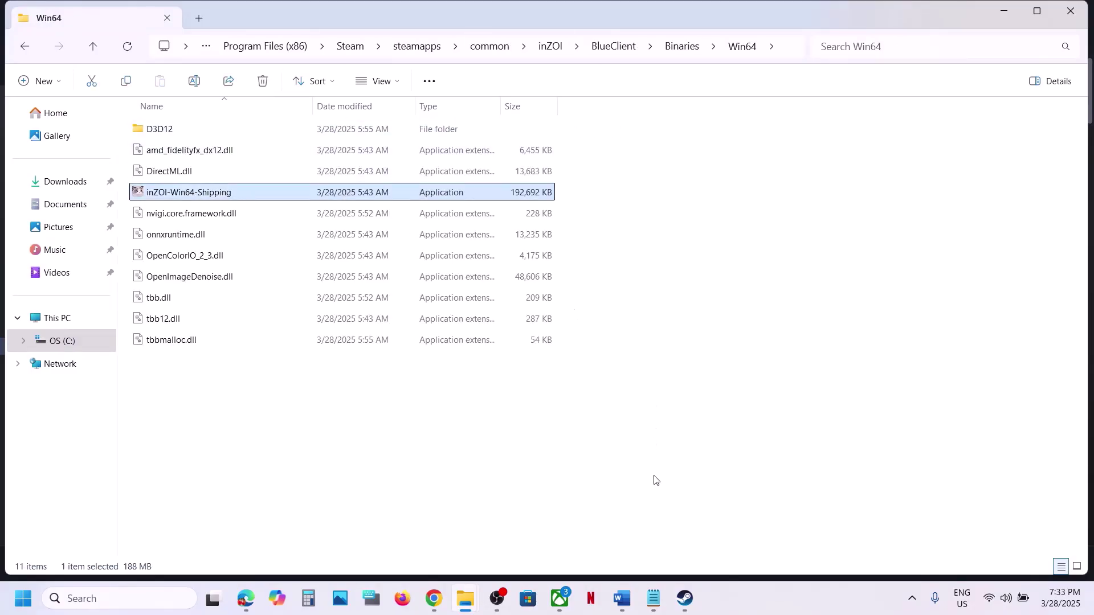
left_click(685, 599)
left_click(685, 598)
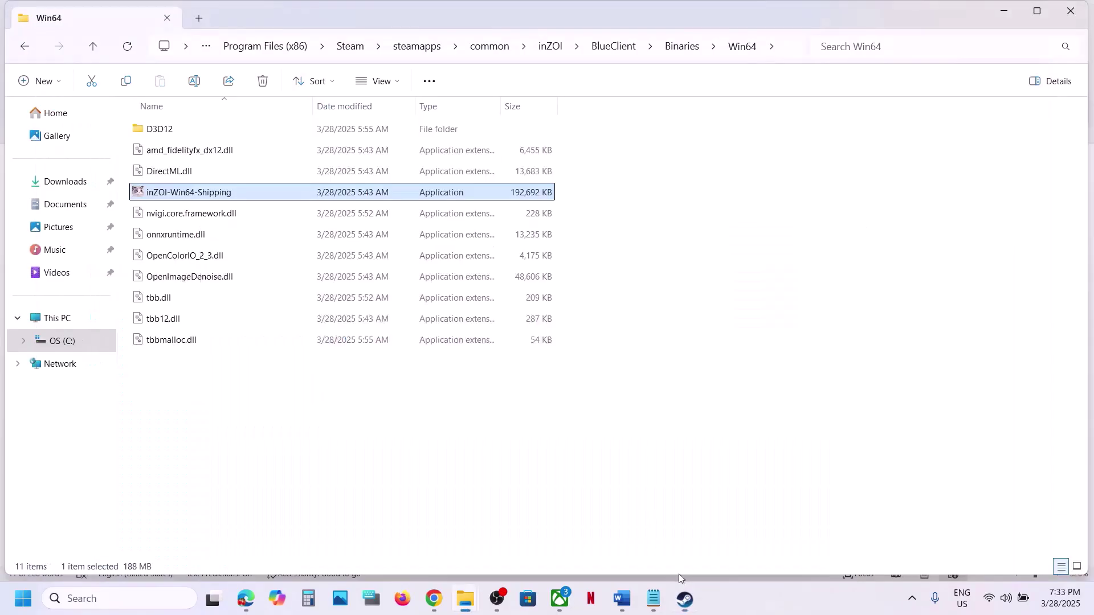
Set inZOI-Win64-Shipping to run as an administrator in its compatibility properties and save the setting.
right_click(204, 196)
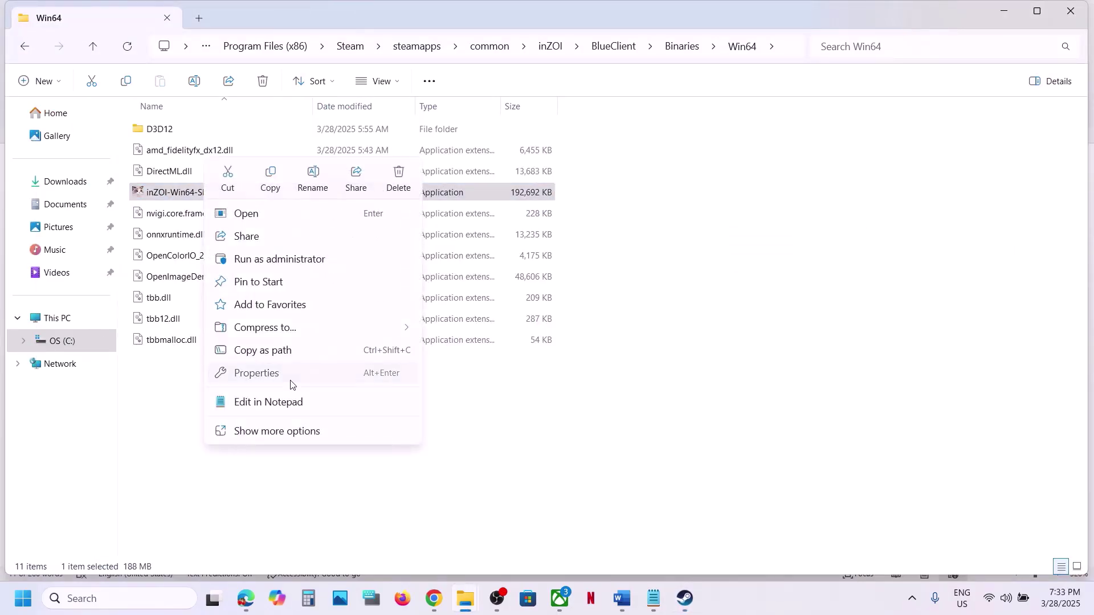
left_click(291, 375)
left_click(347, 227)
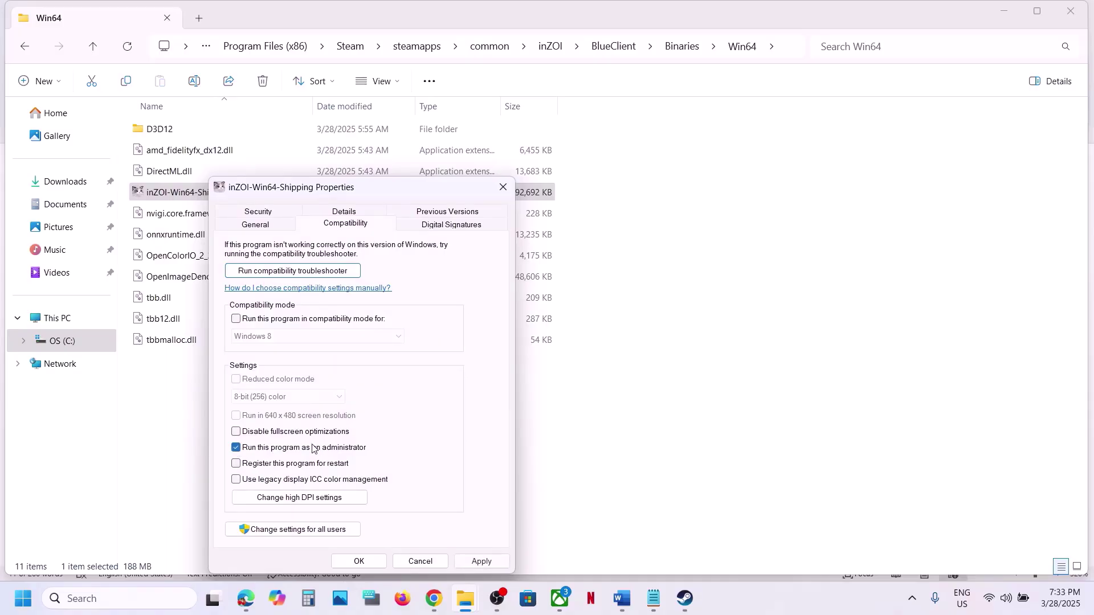
left_click(481, 562)
left_click(368, 561)
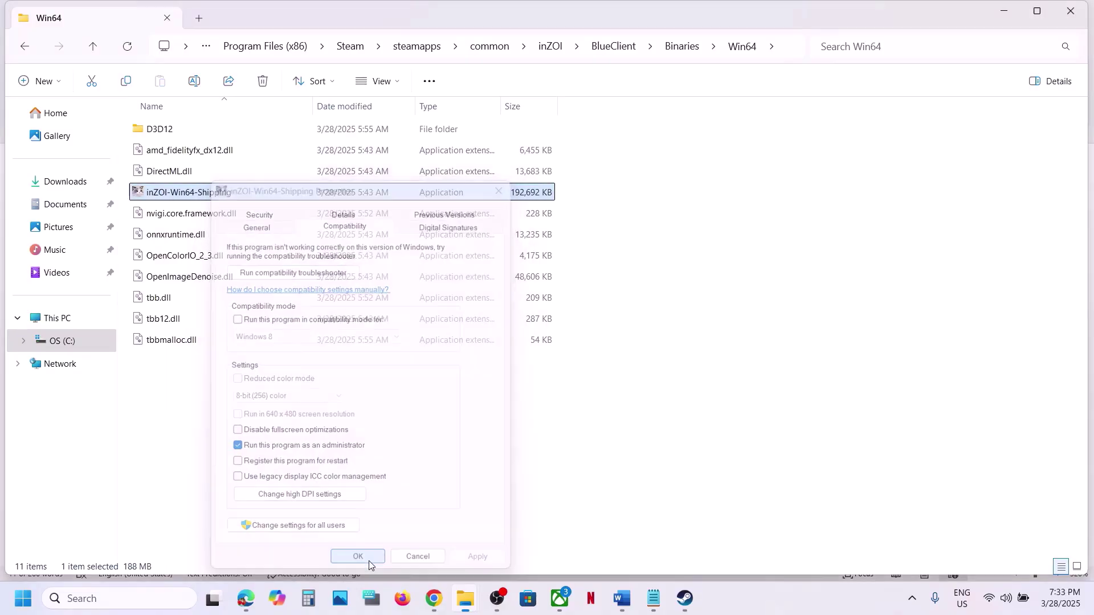
Reopen the compatibility properties of inZOI-Win64-Shipping and enable compatibility mode for Windows 8.
right_click(197, 192)
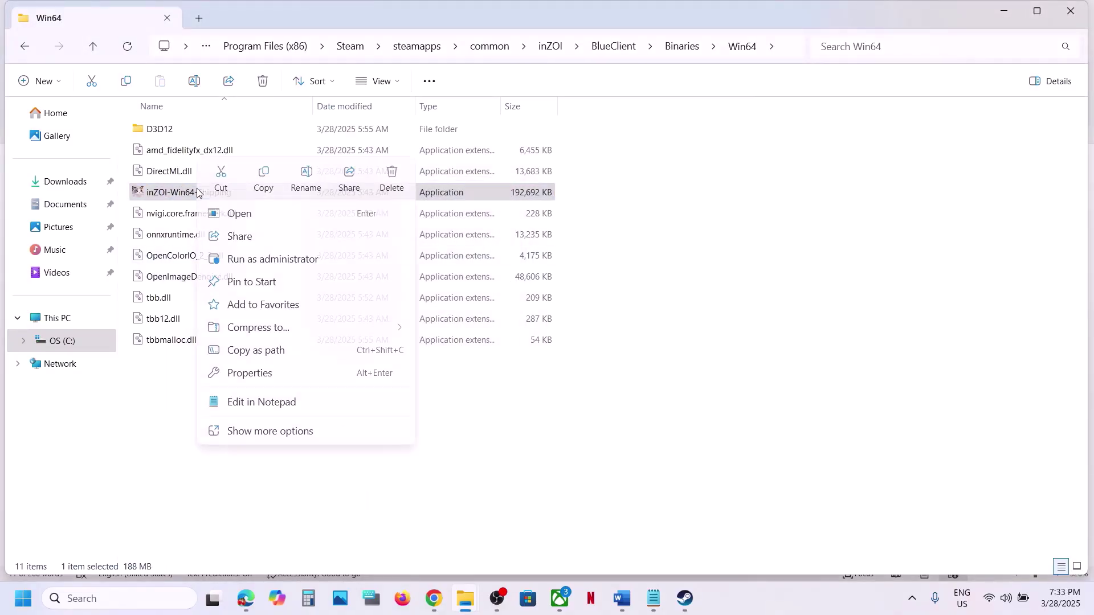
left_click(273, 376)
left_click(321, 226)
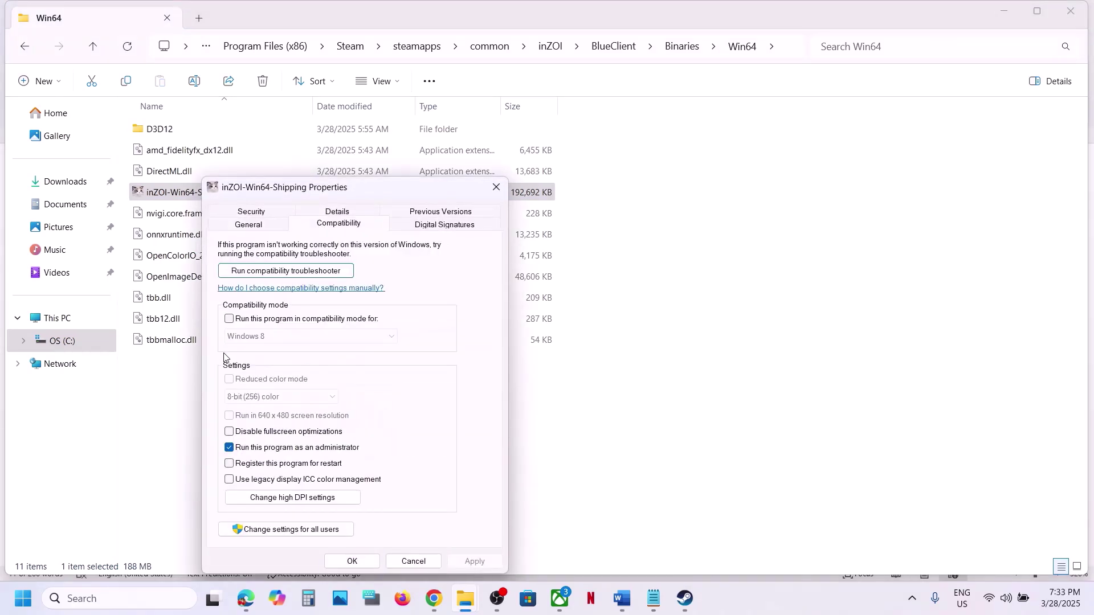
left_click(230, 318)
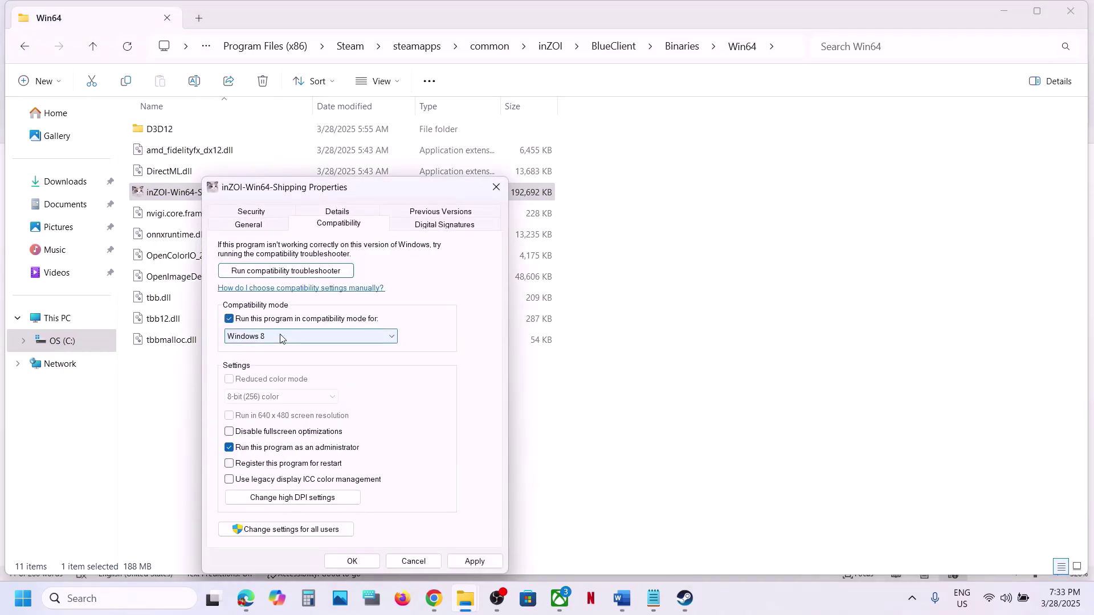
left_click(490, 562)
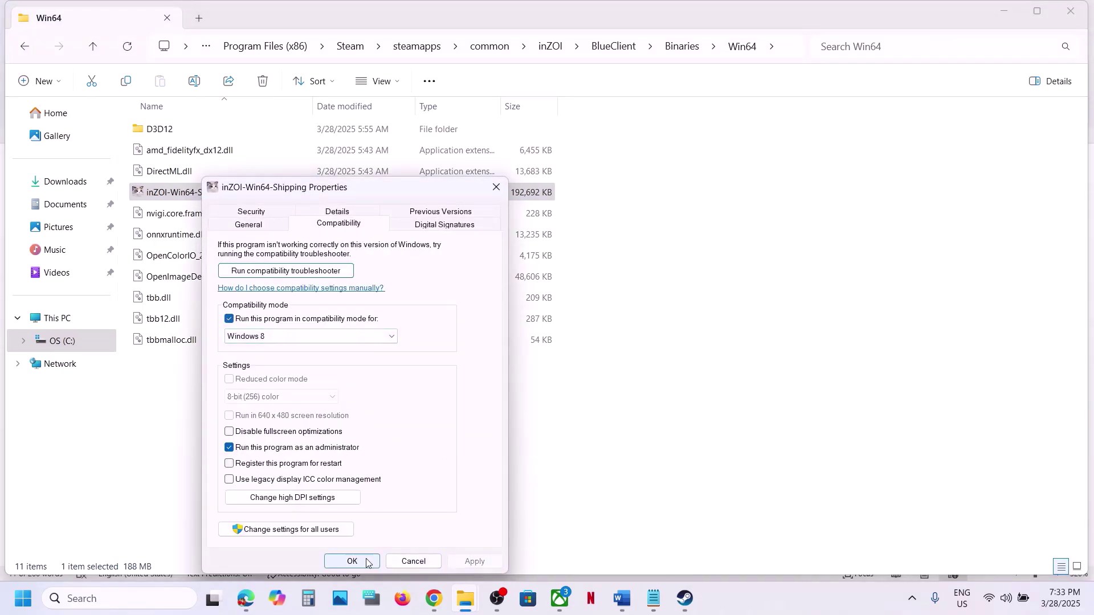
Change the compatibility mode to Windows 7, disable fullscreen optimizations and apply the settings.
left_click(334, 336)
left_click(266, 374)
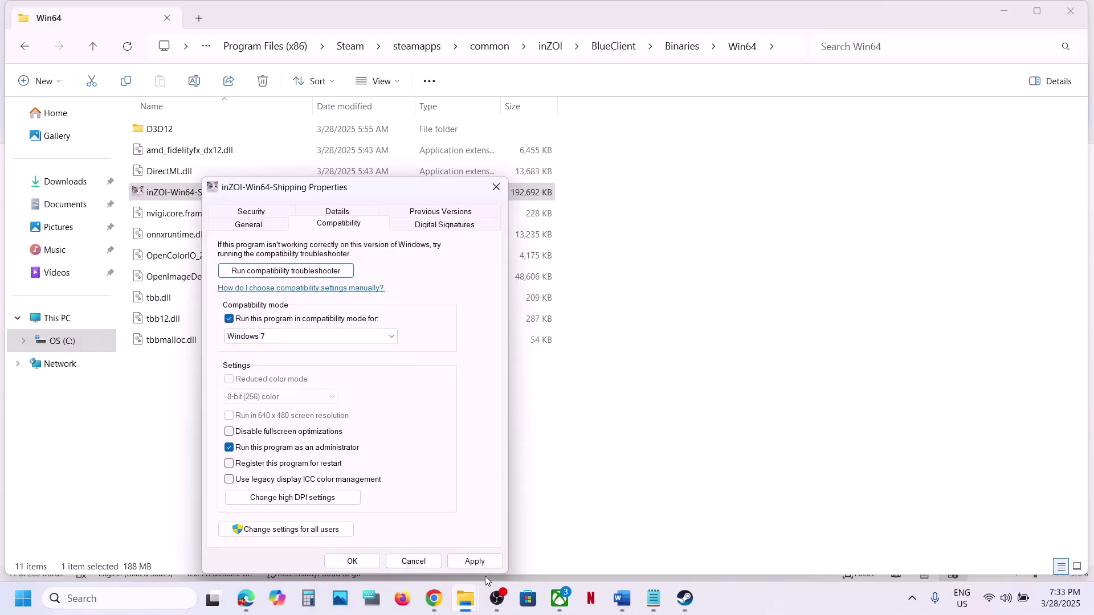
left_click(475, 562)
left_click(475, 562)
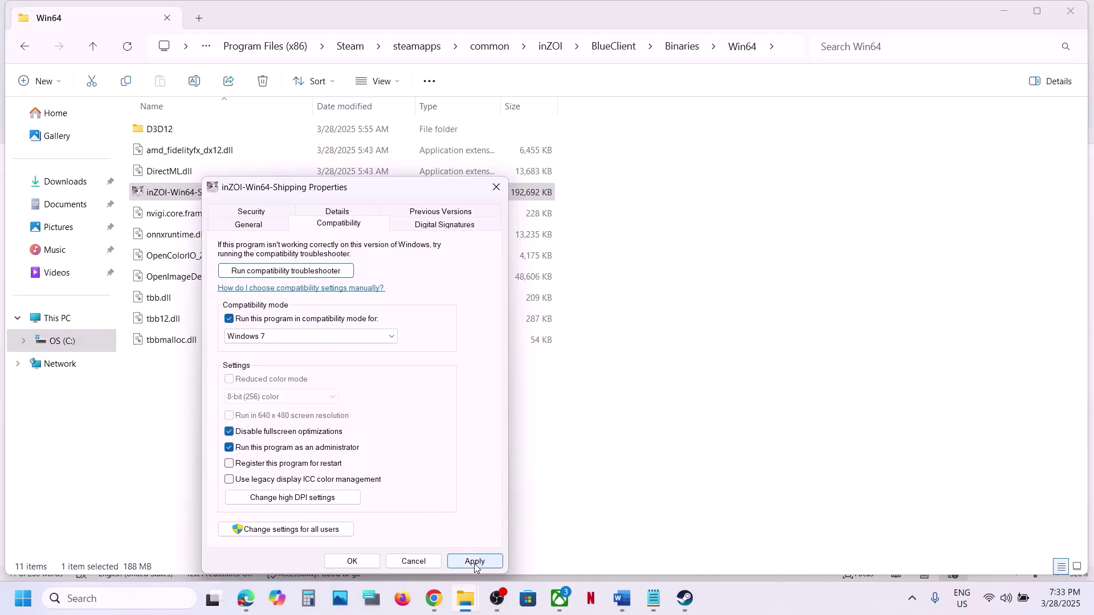
Reopen the compatibility properties of inZOI-Win64-Shipping, turn off compatibility mode and save the settings.
left_click(366, 563)
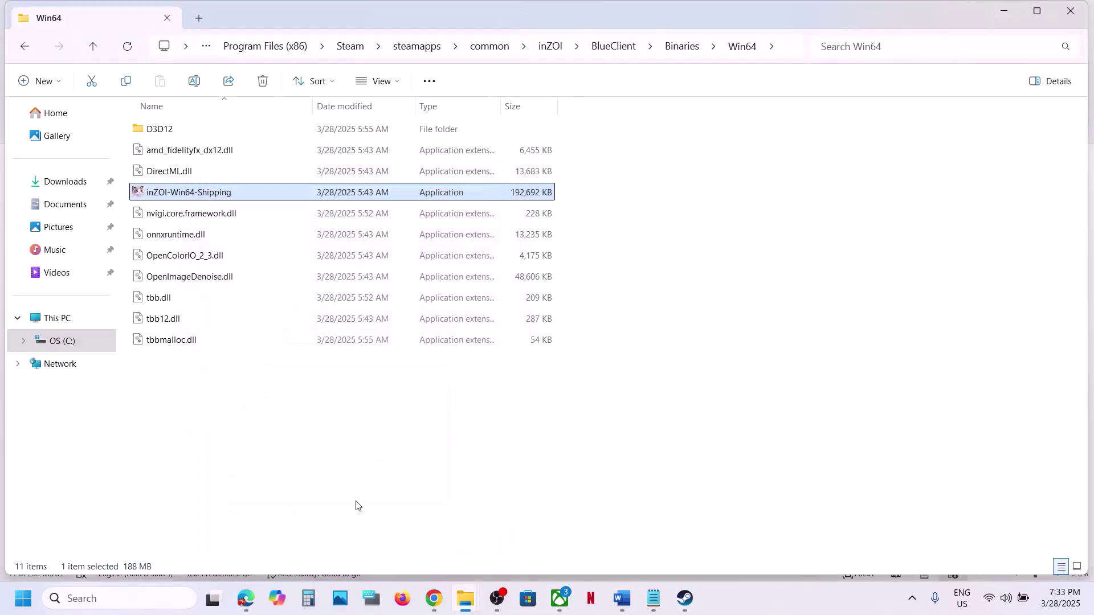
right_click(183, 192)
left_click(254, 373)
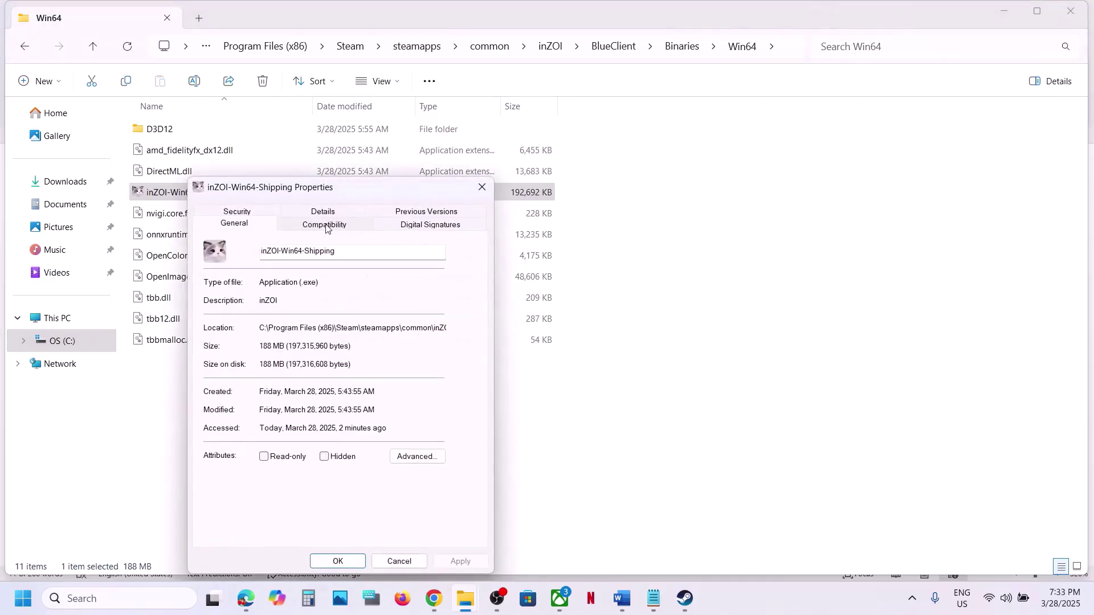
left_click(324, 224)
left_click(215, 320)
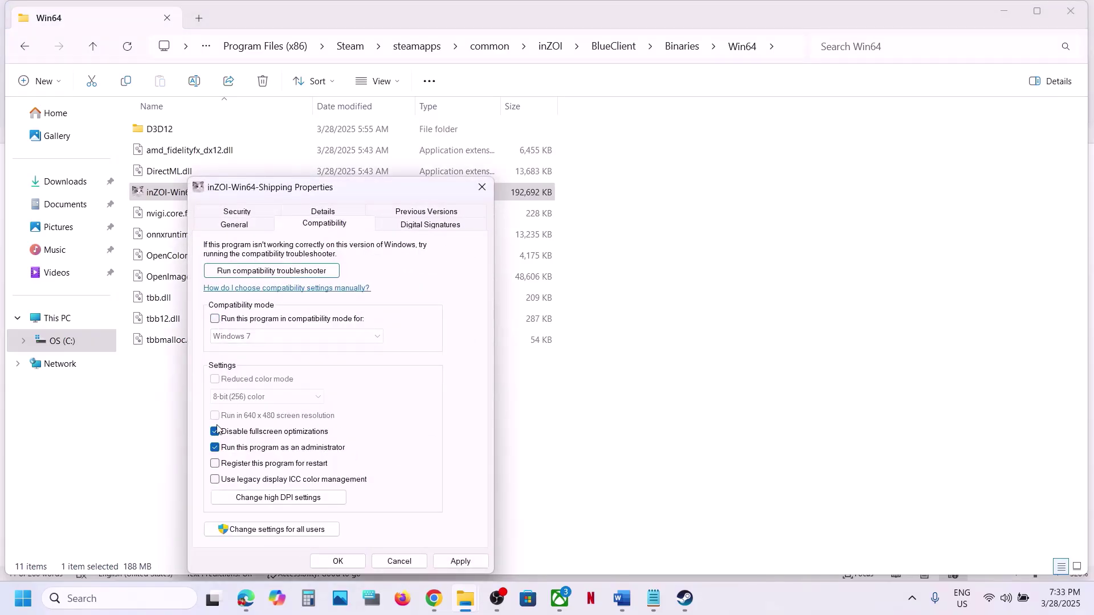
left_click(459, 560)
left_click(341, 563)
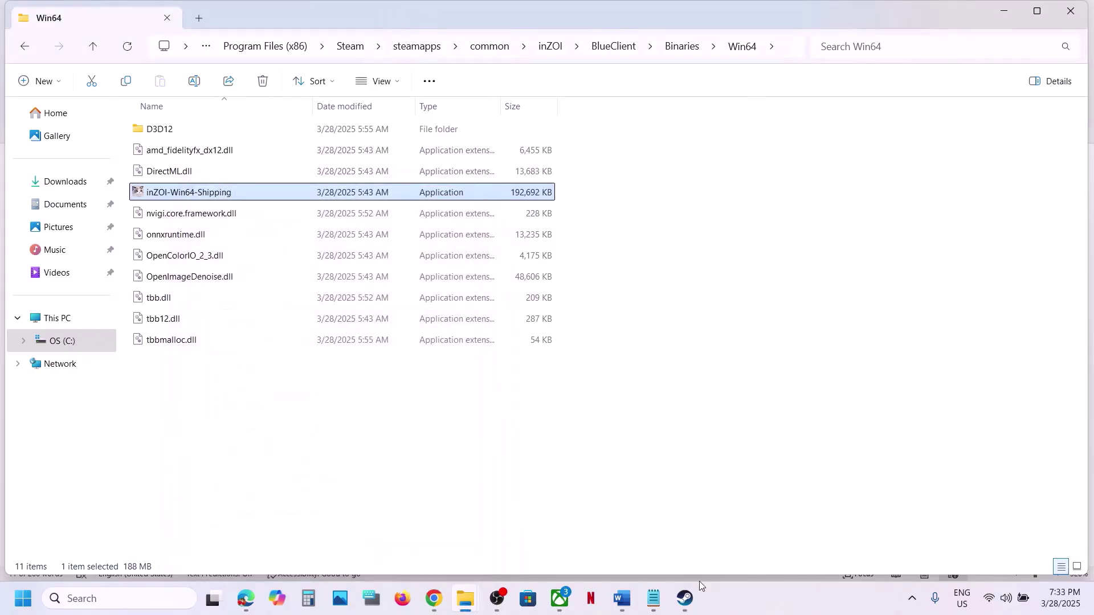
Switch to the Word notes and highlight the Step 10 text about allowing the game exe through antivirus and firewall.
left_click(685, 598)
left_click(621, 598)
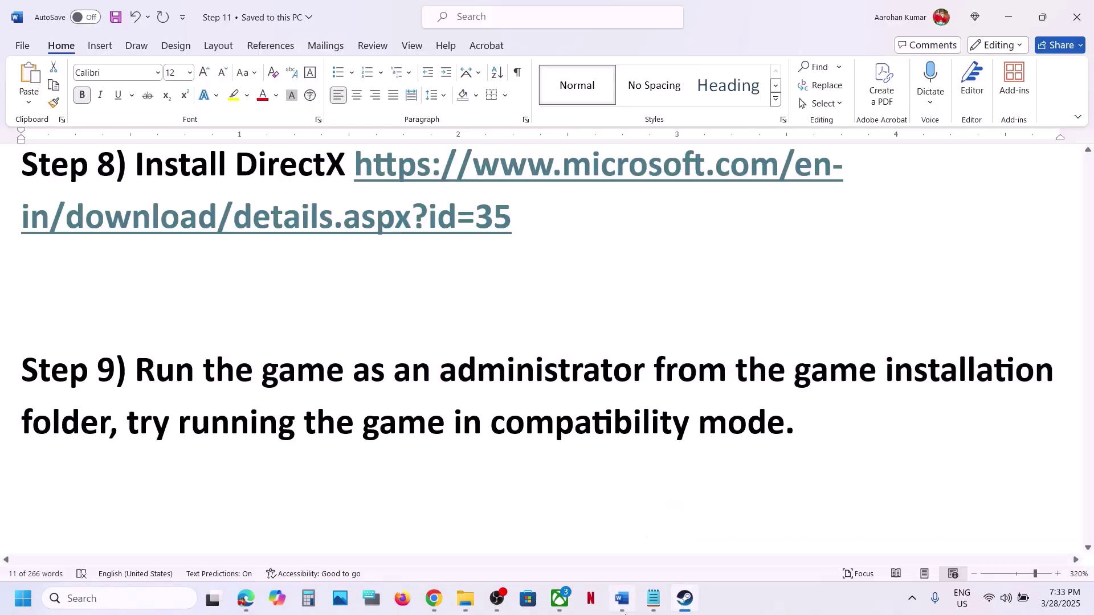
scroll(229, 366, "down", 3)
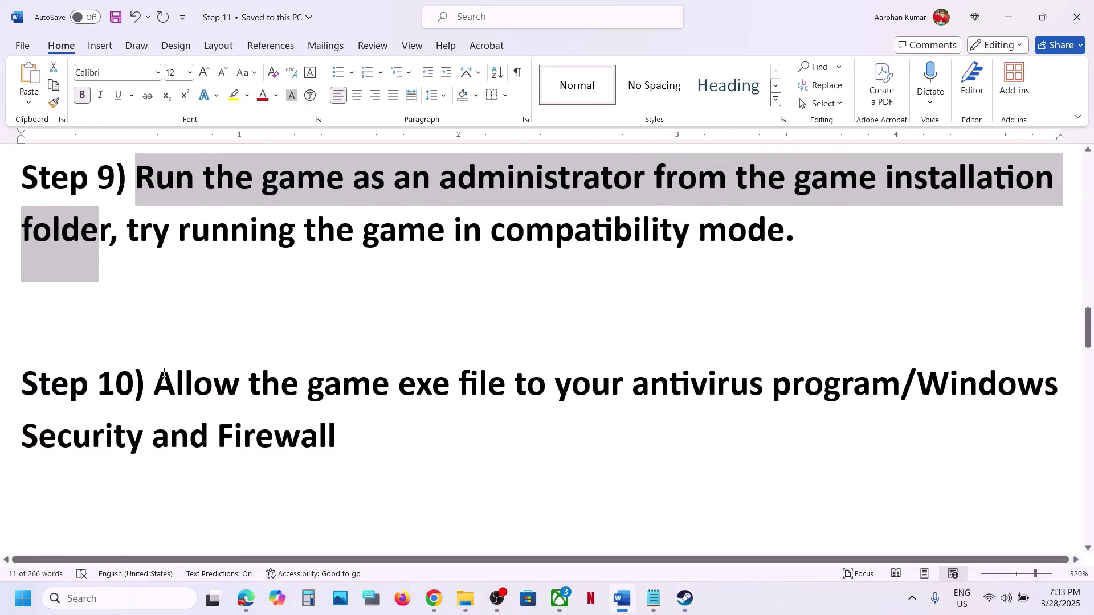
left_click_drag(164, 373, 845, 379)
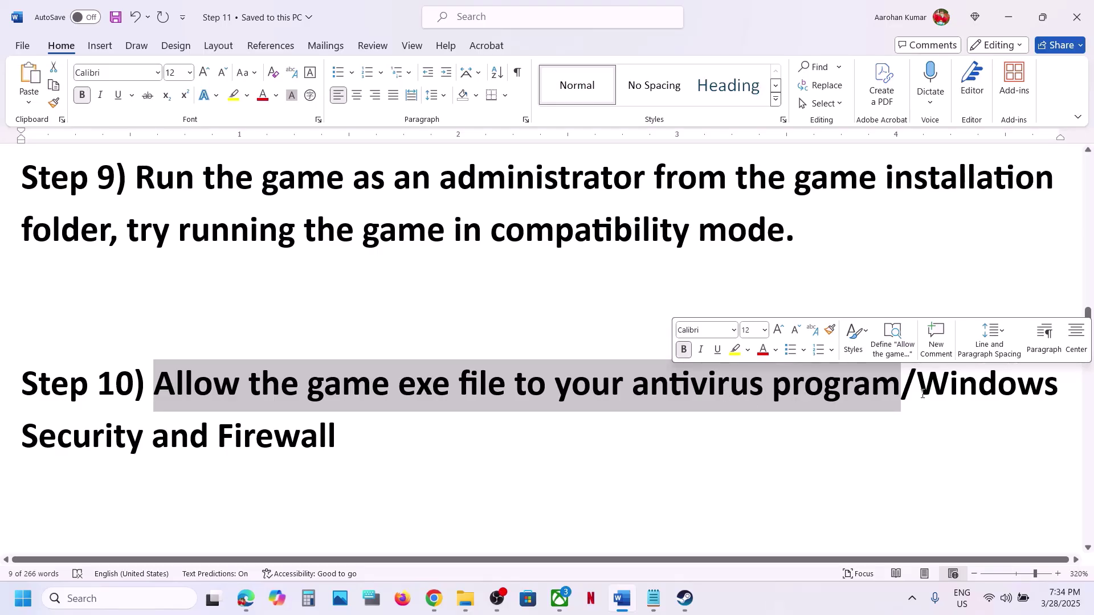
left_click_drag(918, 393, 968, 415)
In Windows Settings, go to Windows Security's ransomware protection and open the list of apps allowed through Controlled folder access.
key("super+i")
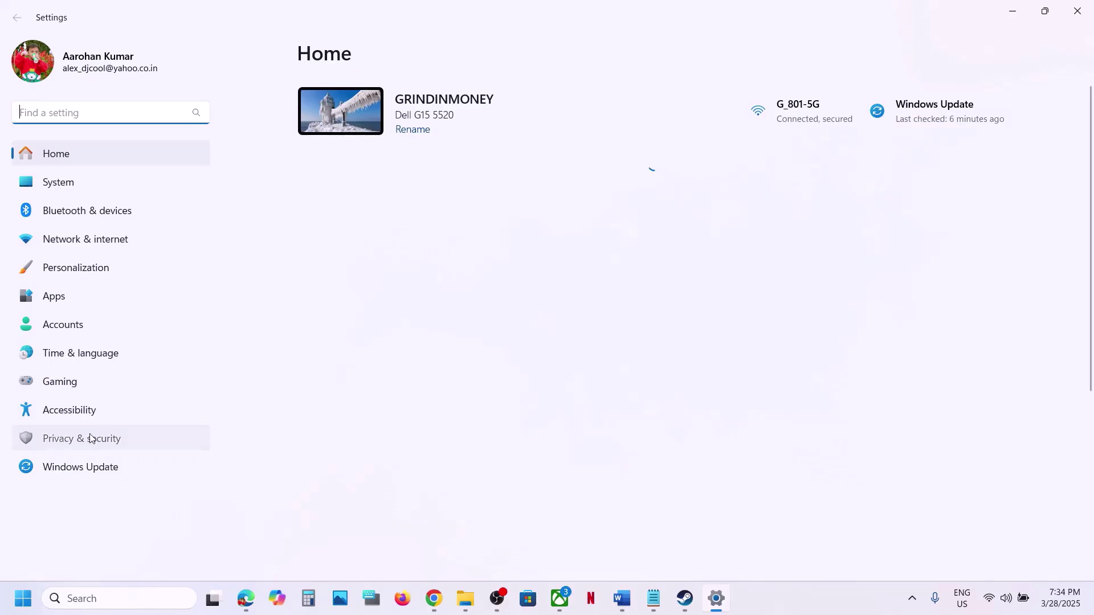
left_click(91, 438)
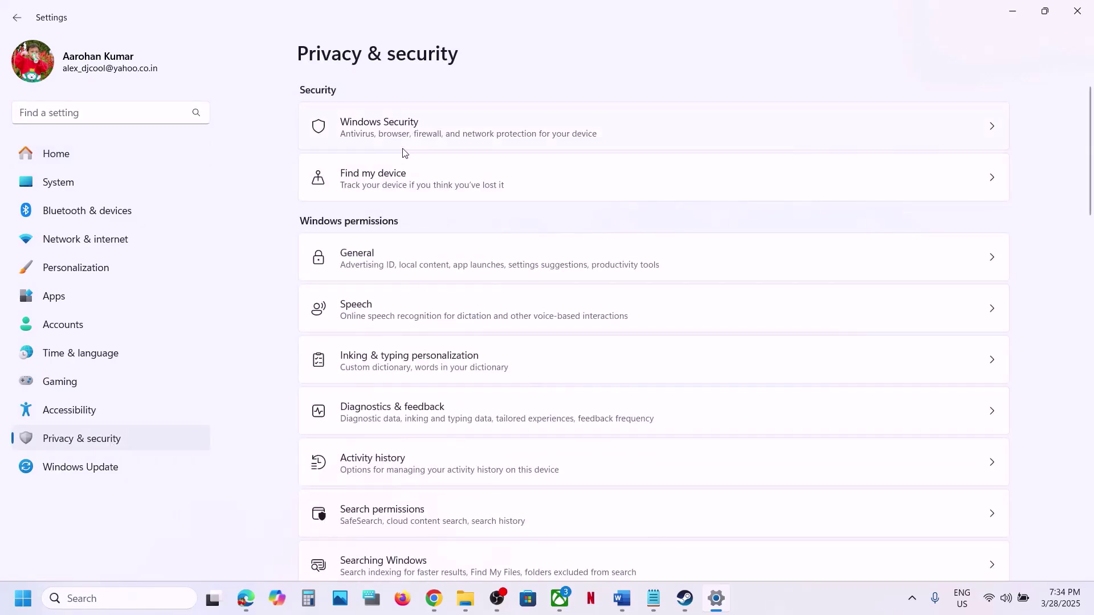
left_click(381, 140)
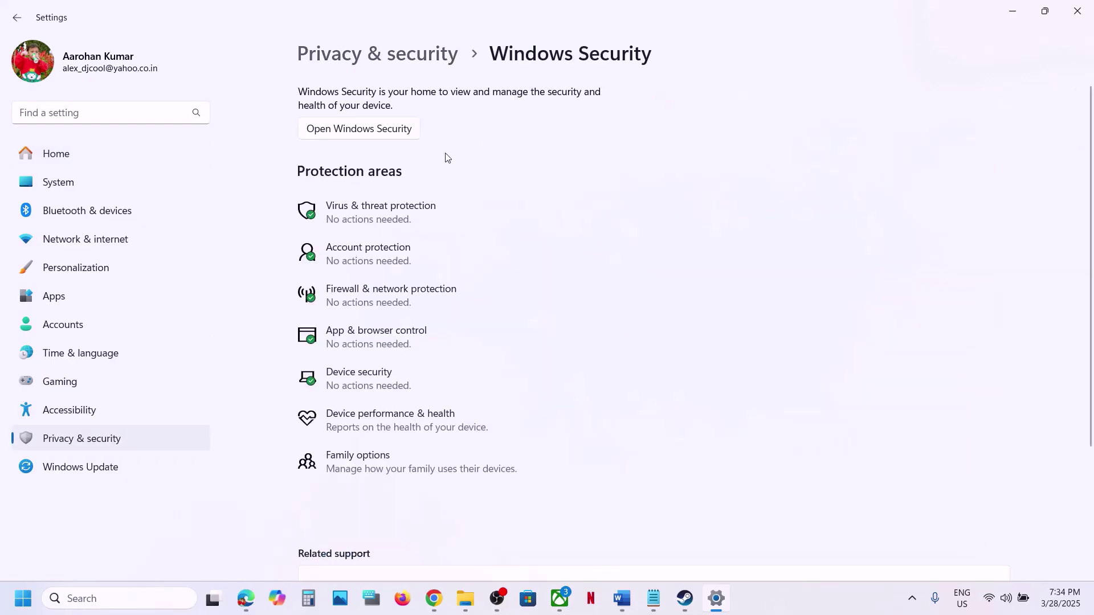
left_click(386, 212)
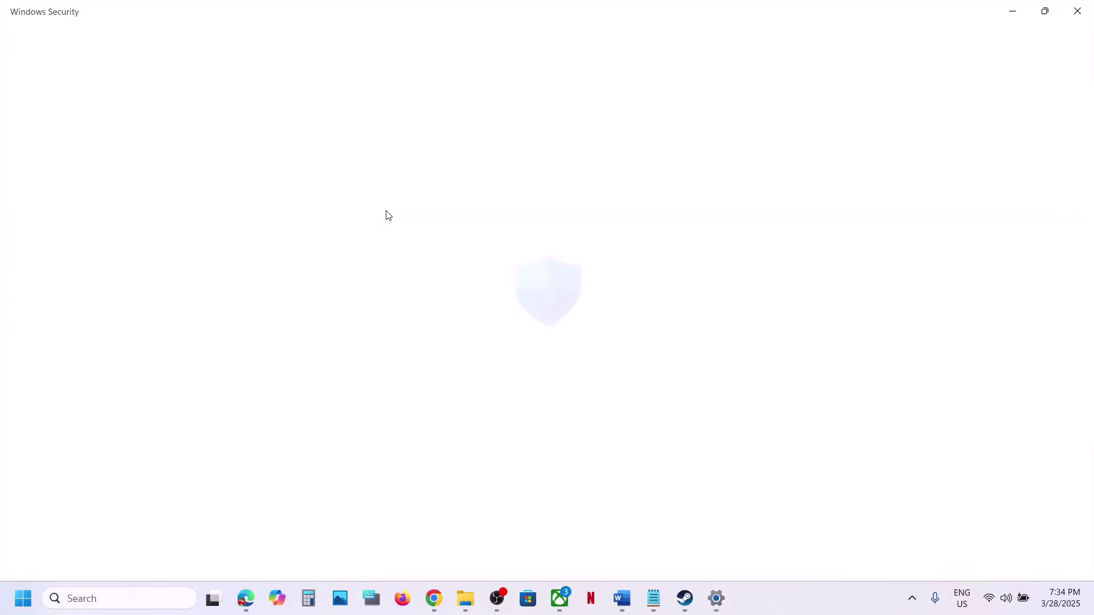
scroll(386, 215, "down", 3)
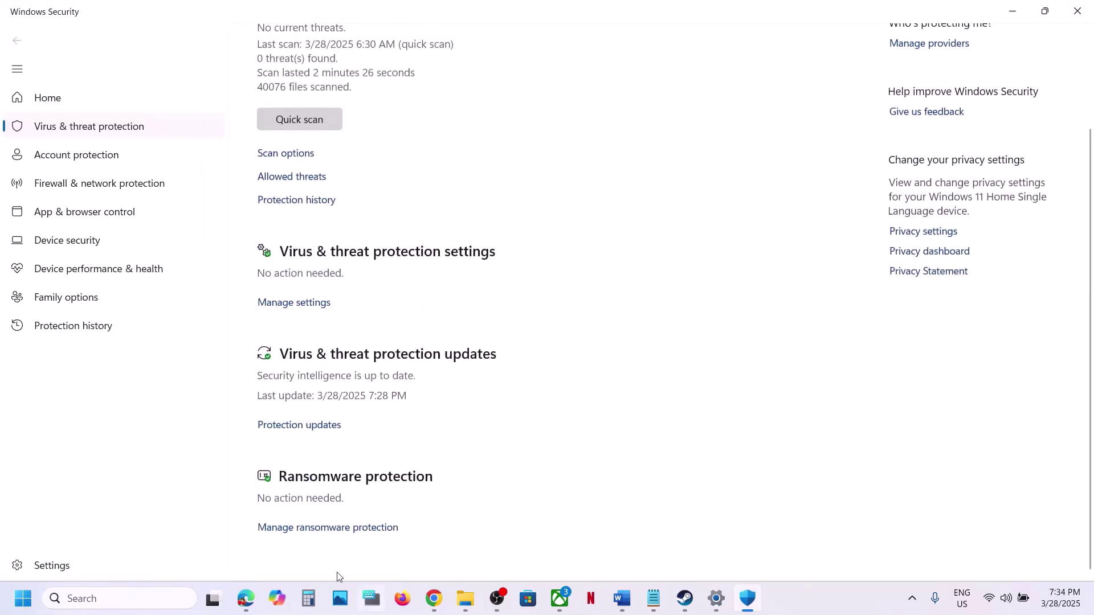
left_click(310, 530)
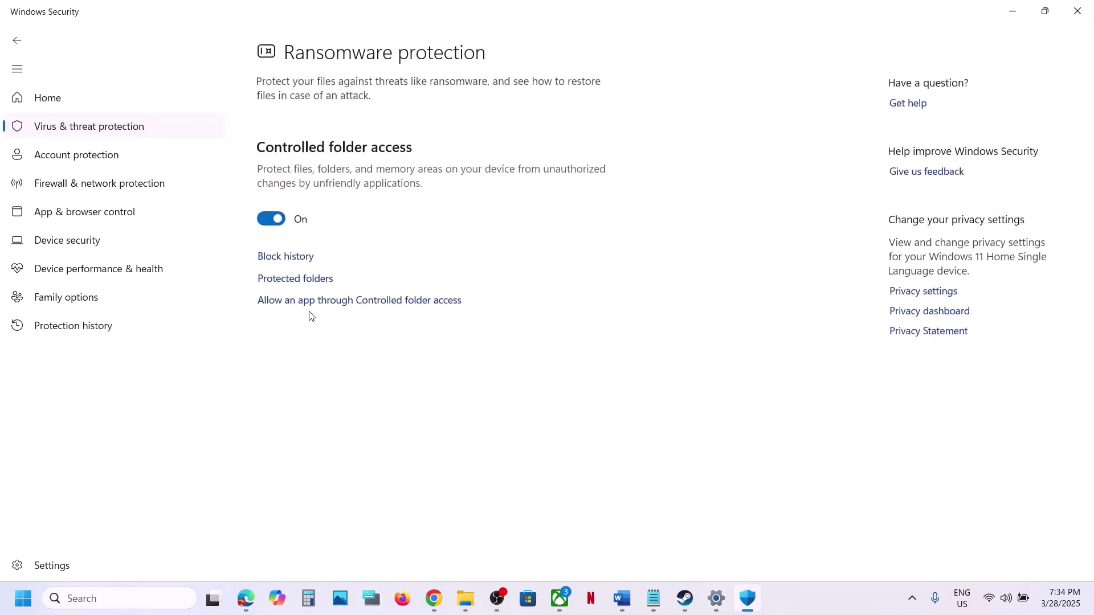
left_click(354, 302)
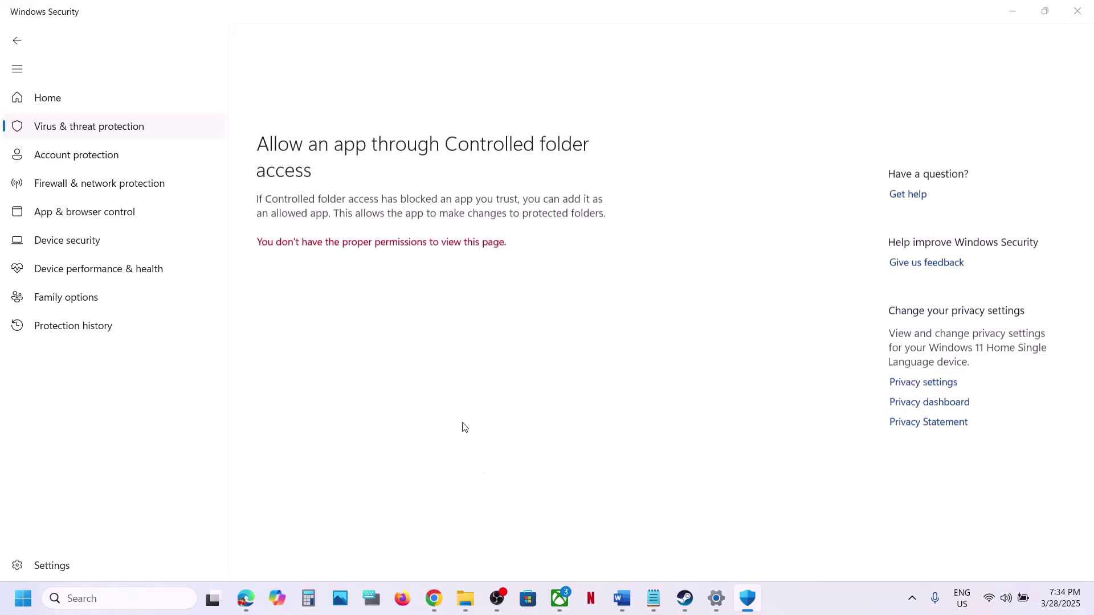
scroll(364, 149, "down", 3)
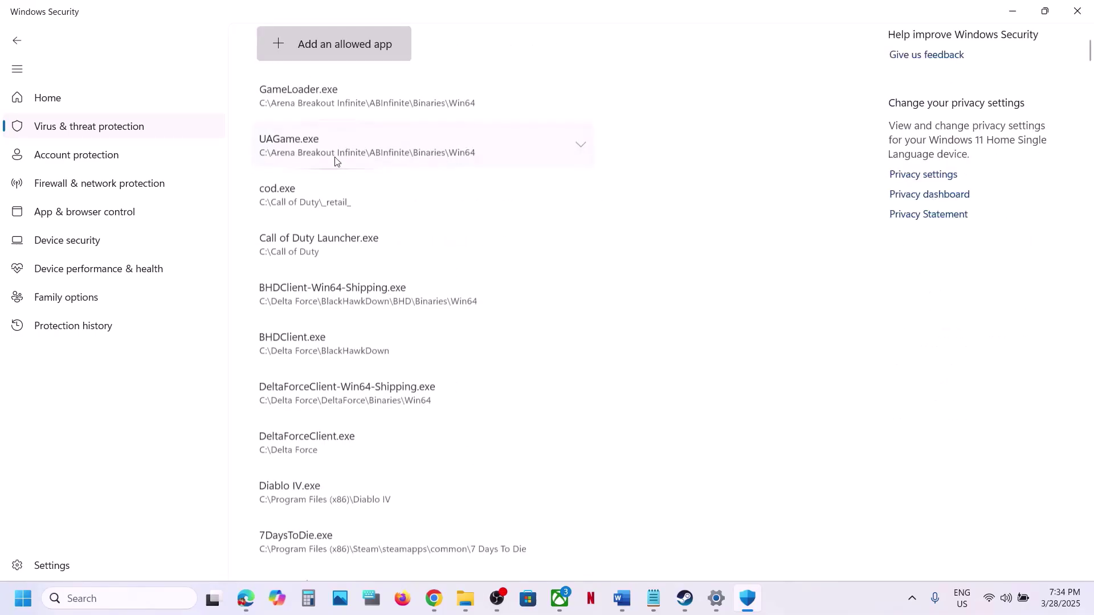
Add the inZOI application from steamapps\common\inZOI to the apps allowed through Controlled folder access.
left_click(335, 46)
left_click(345, 102)
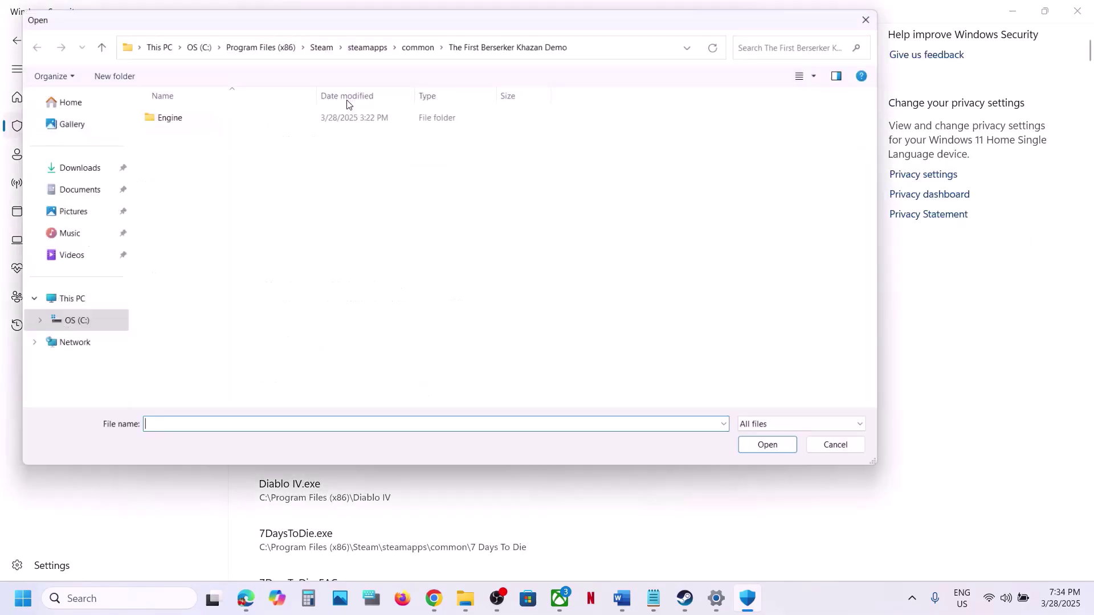
left_click(412, 44)
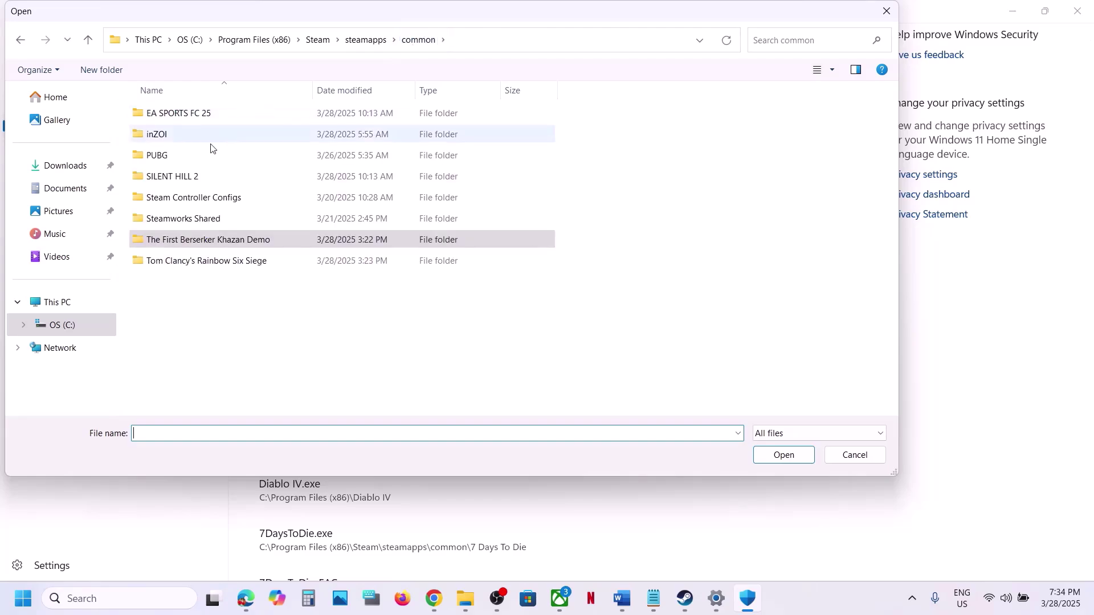
double_click(157, 134)
left_click(149, 200)
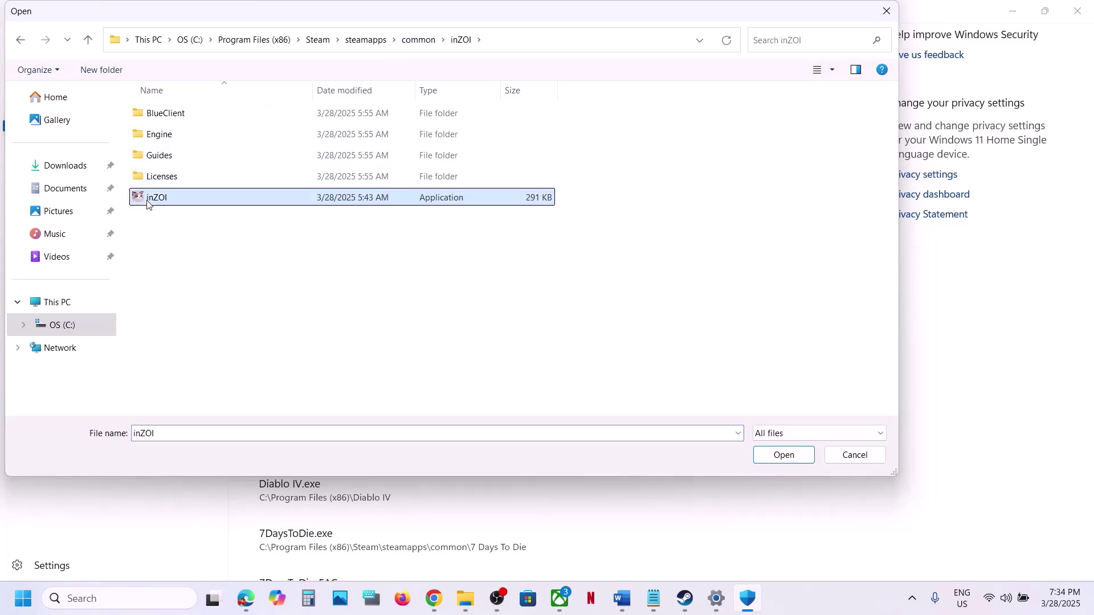
left_click(782, 456)
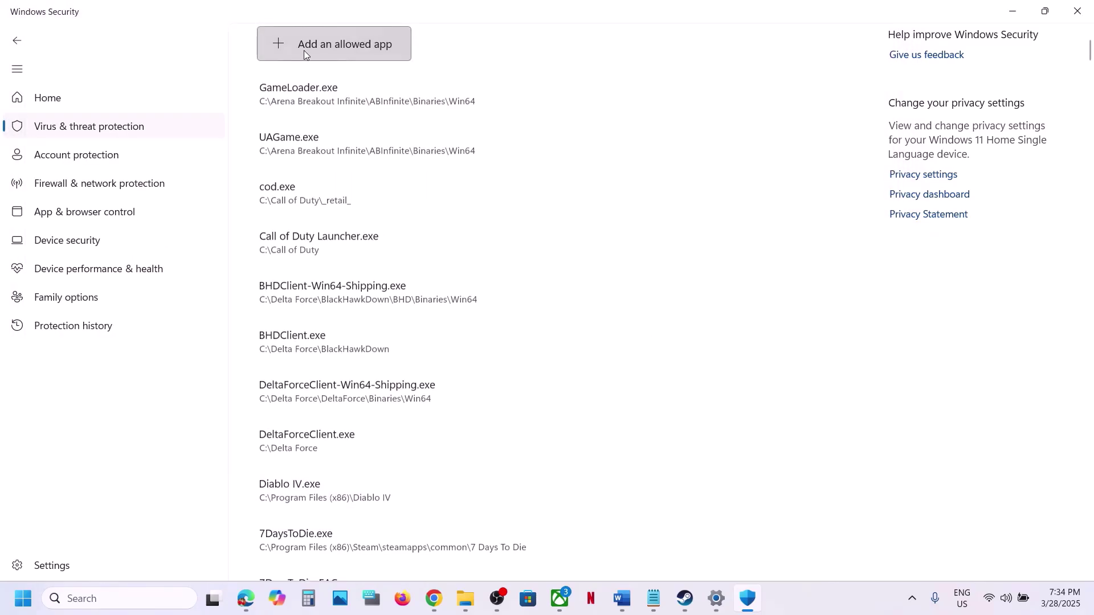
Allow the inZOI-Win64-Shipping application from BlueClient\Binaries\Win64 through Controlled folder access.
left_click(303, 51)
left_click(332, 100)
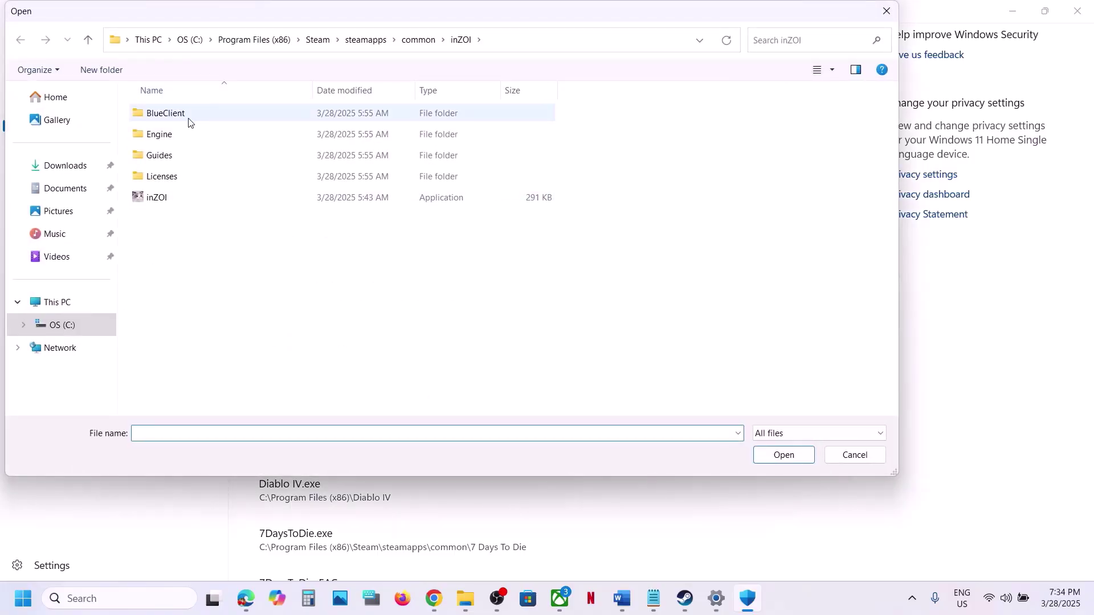
double_click(191, 123)
double_click(171, 117)
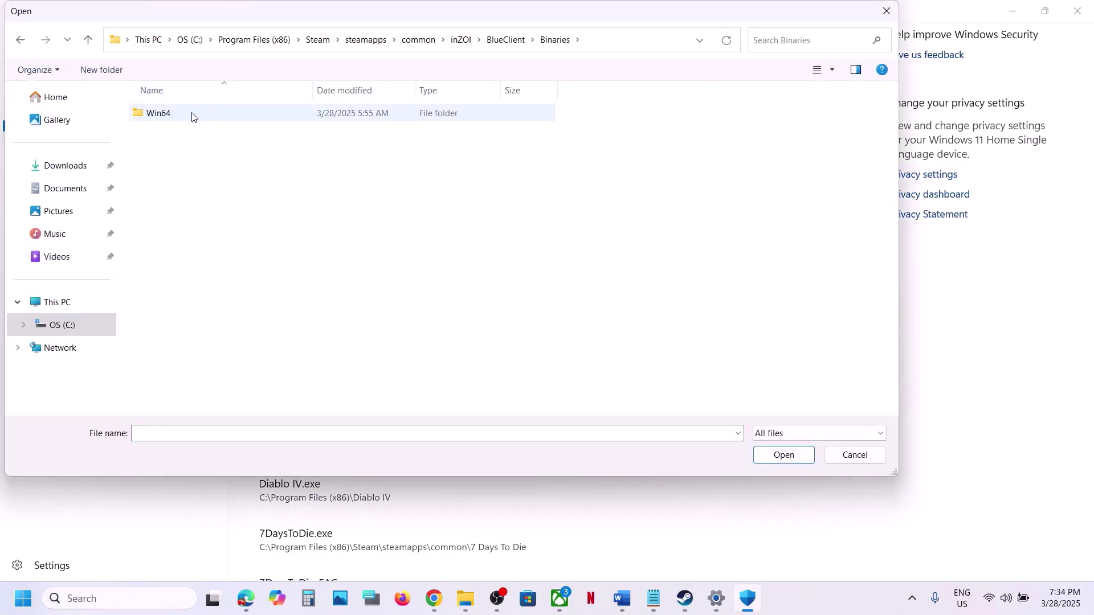
double_click(190, 117)
left_click(203, 135)
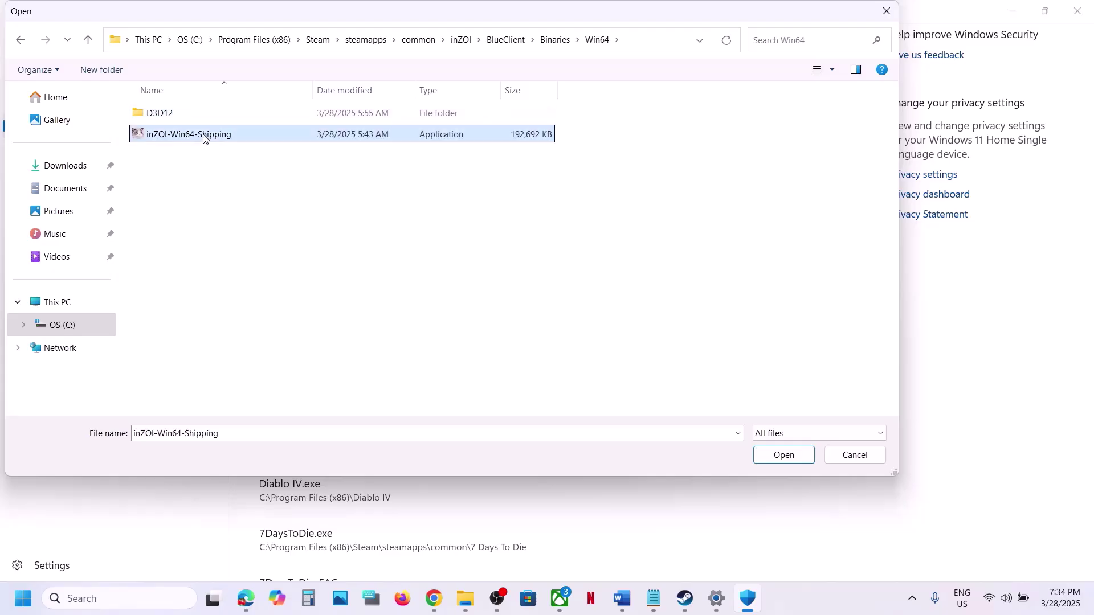
left_click(759, 459)
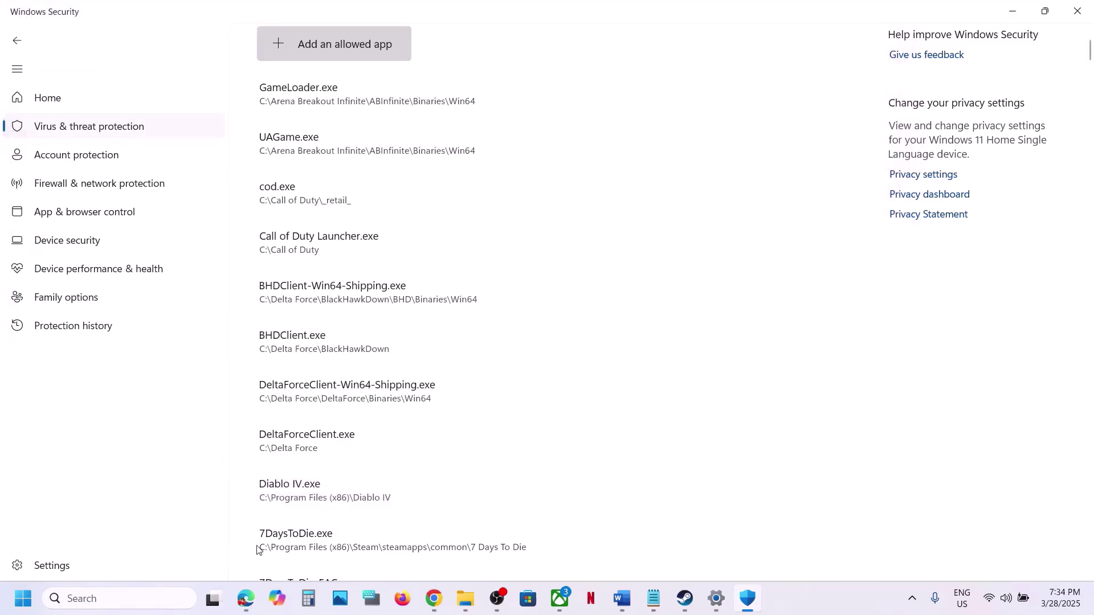
Open Control Panel, go to Windows Defender Firewall's allowed apps and unlock the list for changes.
left_click(142, 608)
type("control")
key("Return")
left_click(386, 113)
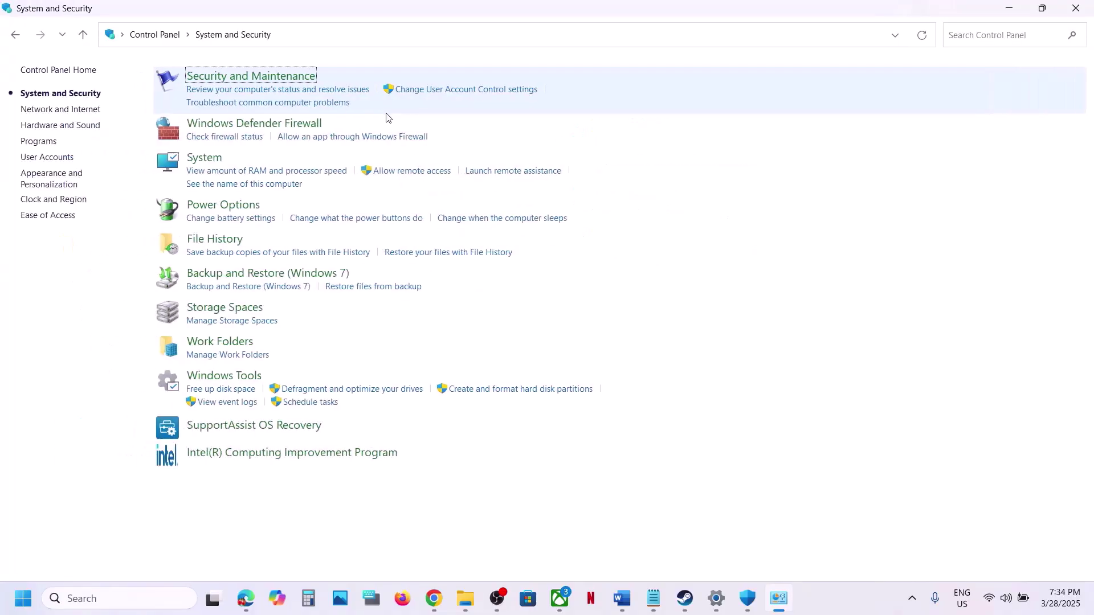
left_click(278, 126)
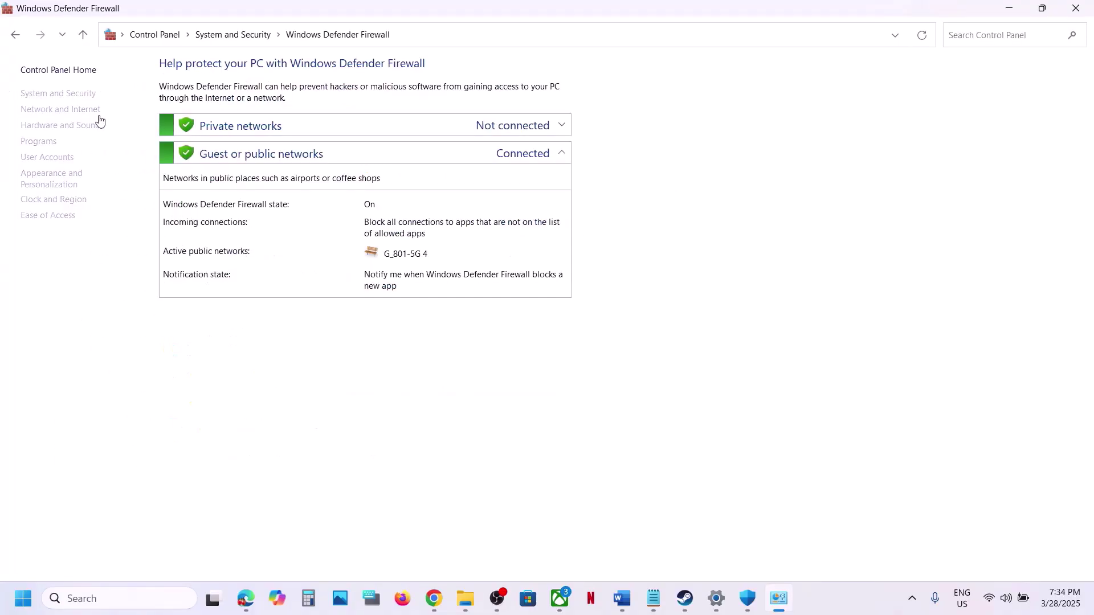
left_click(70, 114)
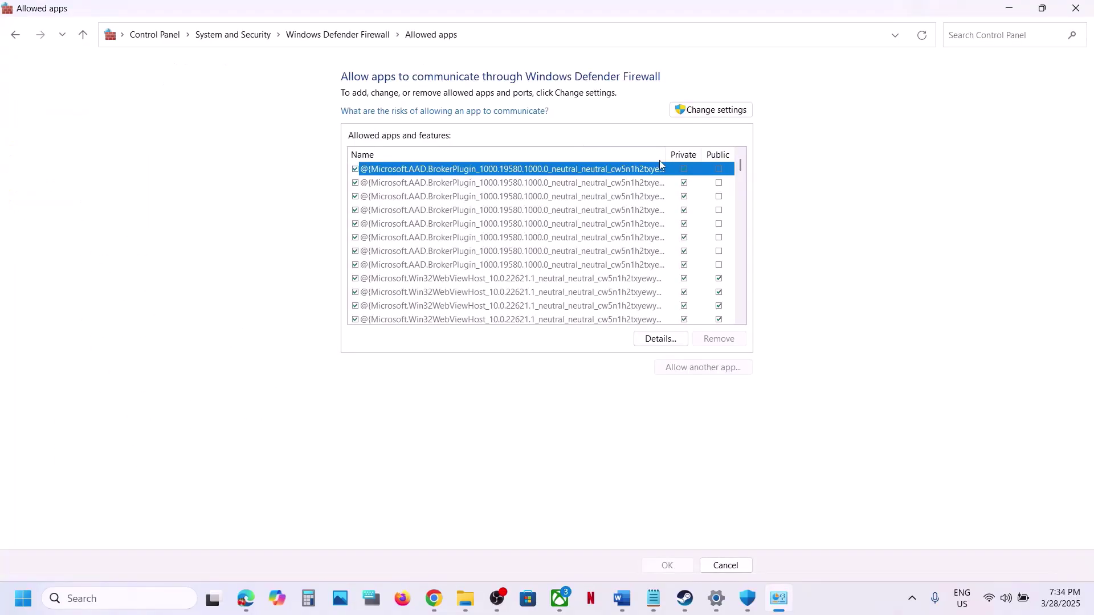
left_click(702, 110)
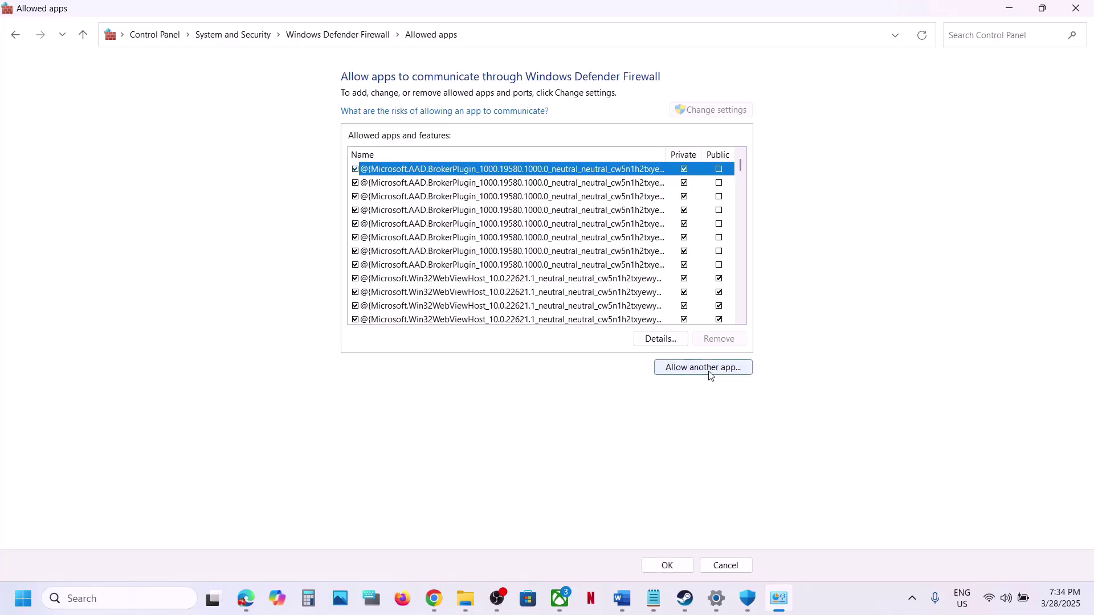
Try to add inZOI-Win64-Shipping from inZOI\BlueClient\Binaries\Win64 to the firewall's allowed apps.
left_click(706, 369)
left_click(643, 364)
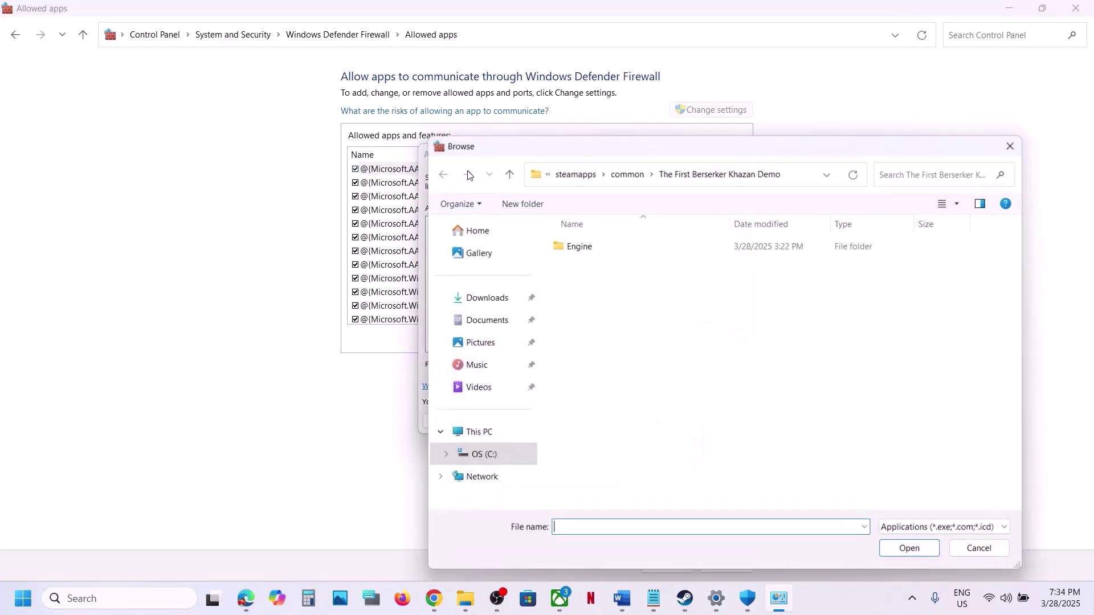
left_click(572, 172)
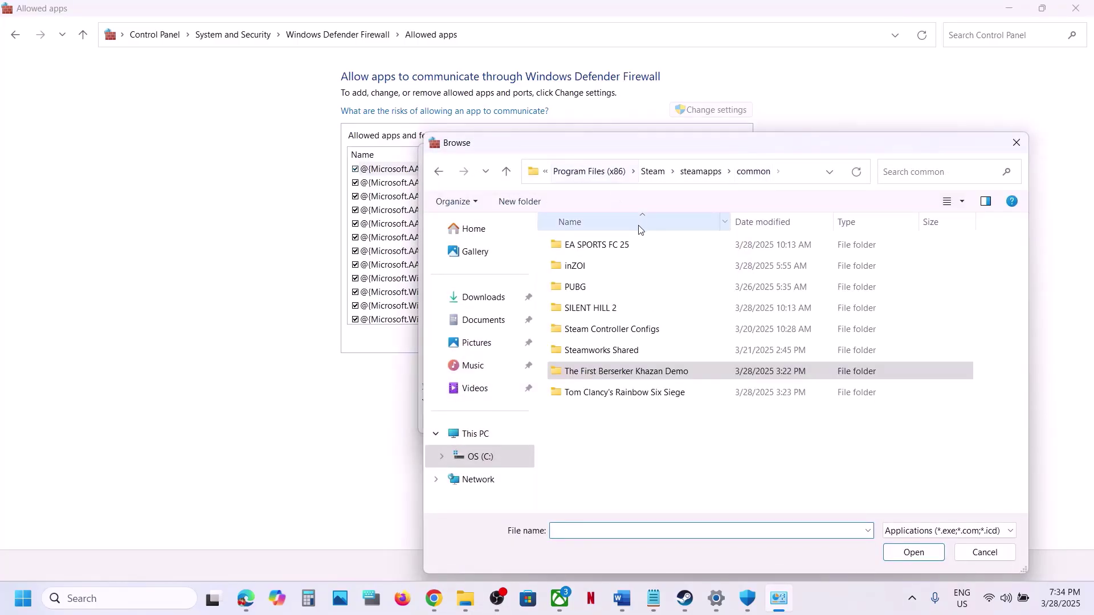
double_click(586, 267)
double_click(592, 248)
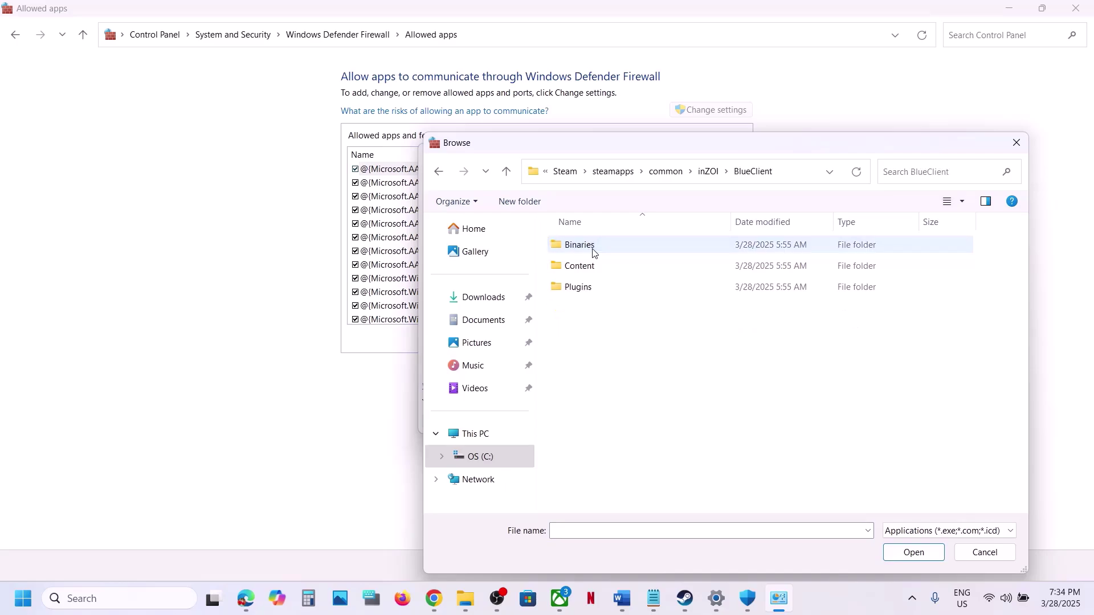
left_click(593, 251)
double_click(593, 253)
double_click(593, 253)
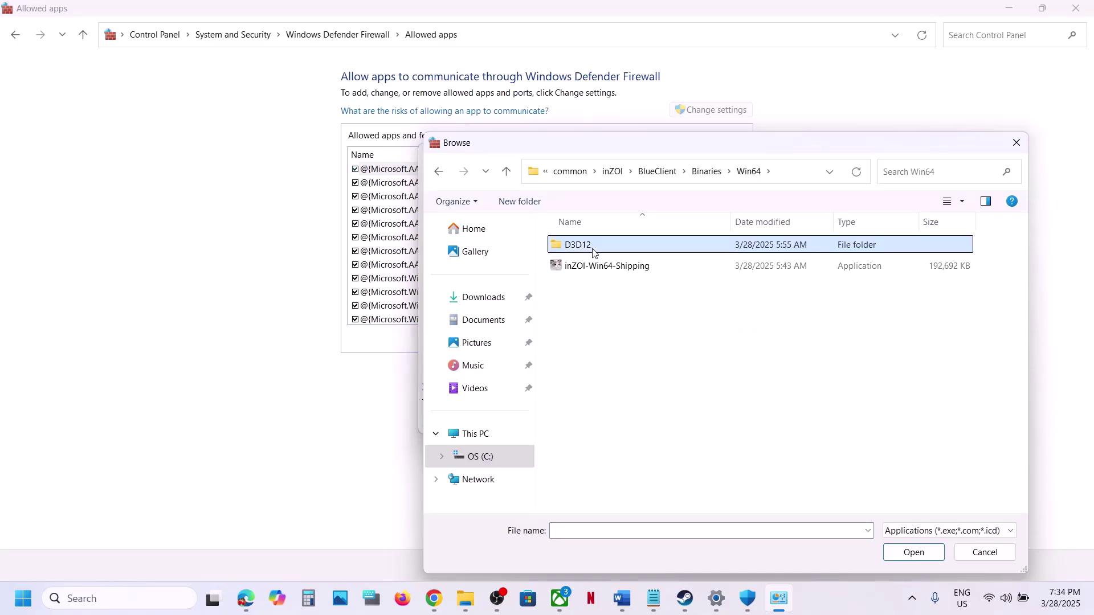
left_click(597, 266)
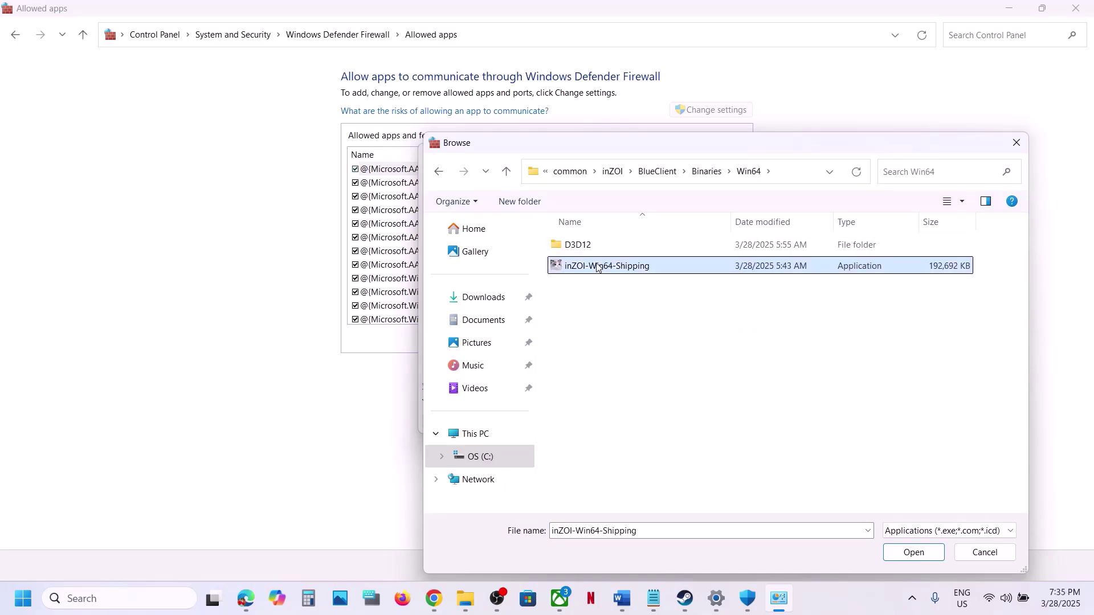
left_click(906, 554)
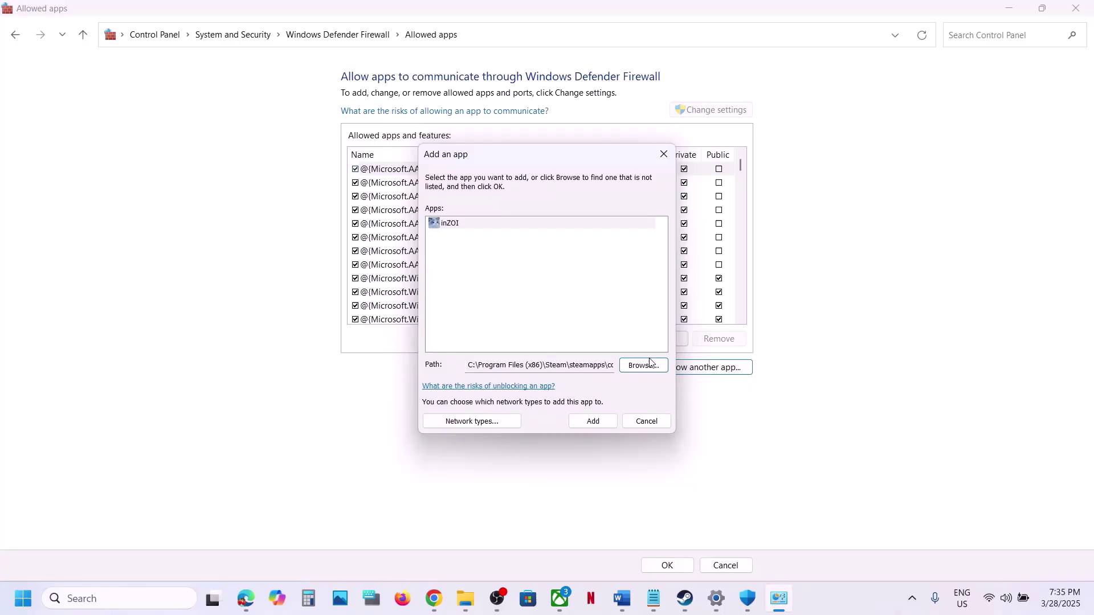
left_click(596, 424)
left_click(616, 351)
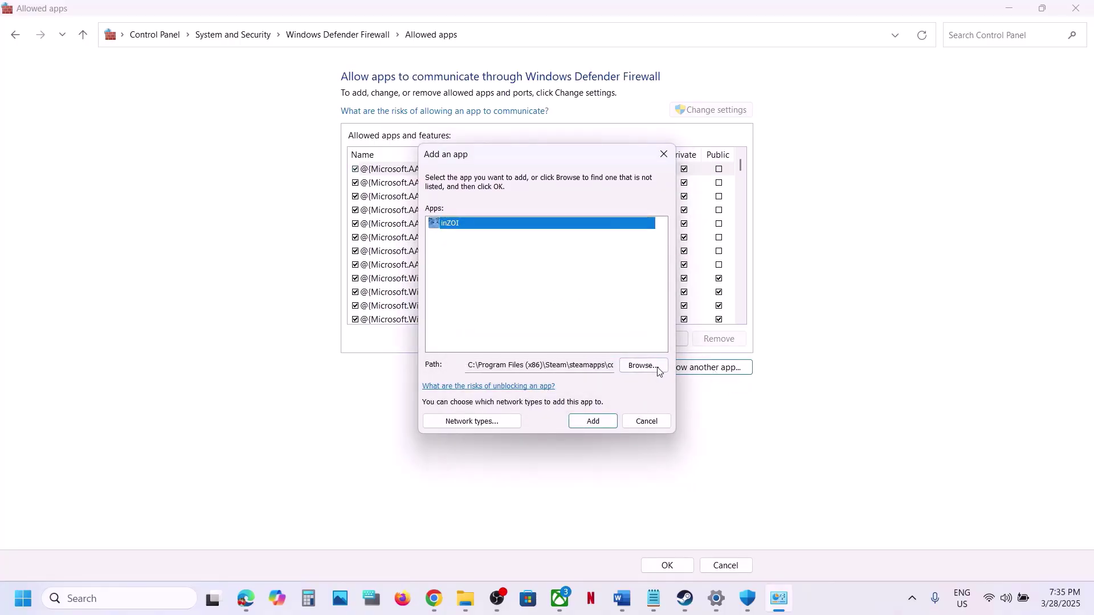
Try to add the inZOI application from steamapps\common\inZOI to the firewall's allowed apps.
left_click(642, 365)
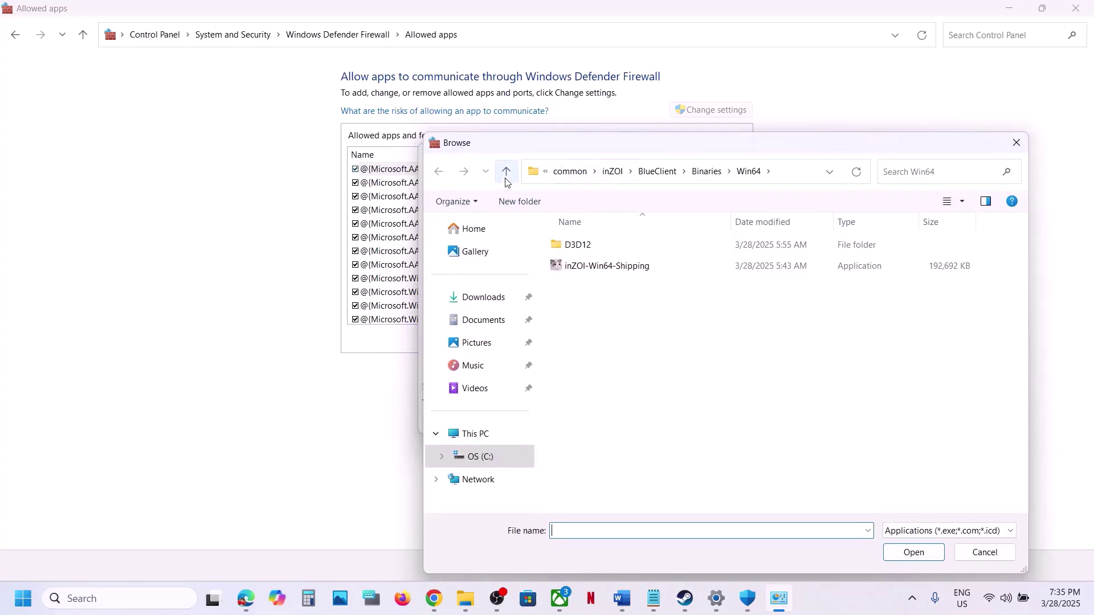
left_click(506, 174)
double_click(505, 173)
left_click(573, 328)
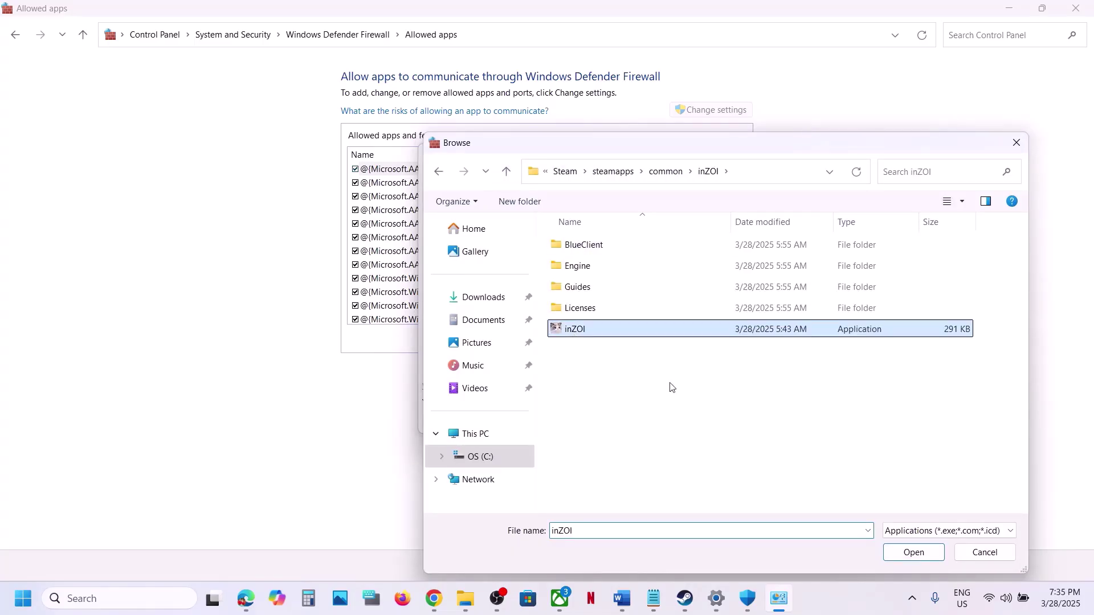
left_click(900, 550)
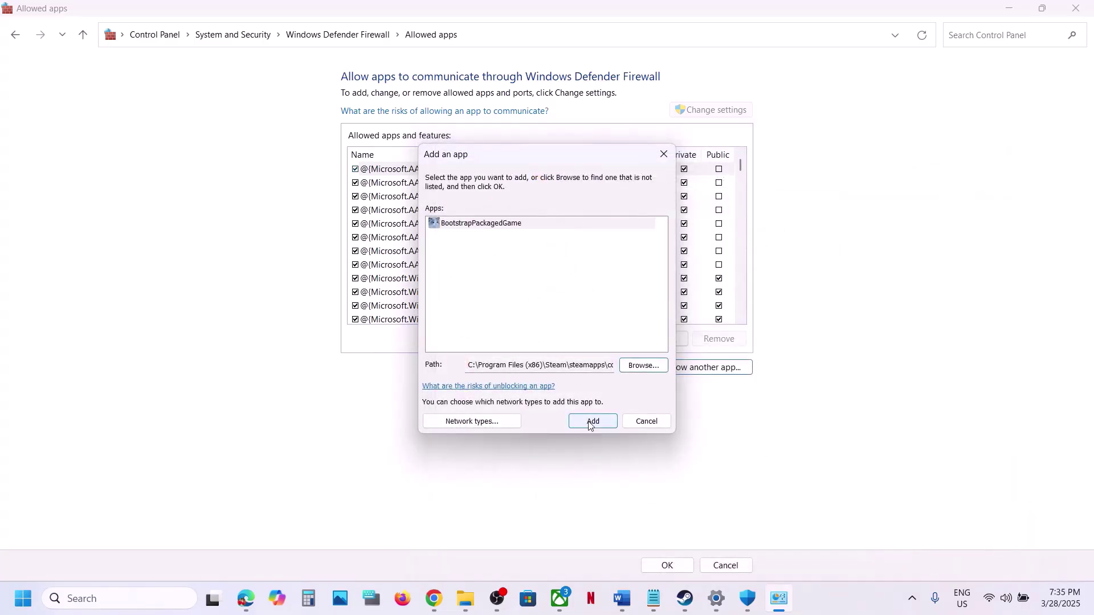
left_click(590, 423)
left_click(635, 352)
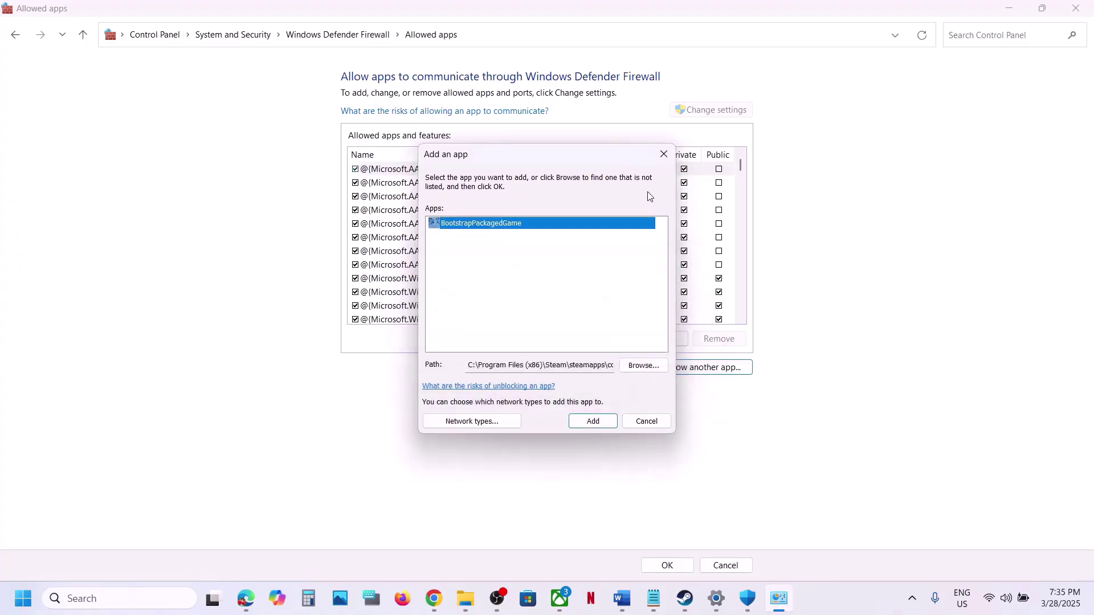
left_click(664, 154)
Look up the inZOI entries in the firewall's allowed apps list, checking their Private and Public access, and close the window.
left_click(508, 307)
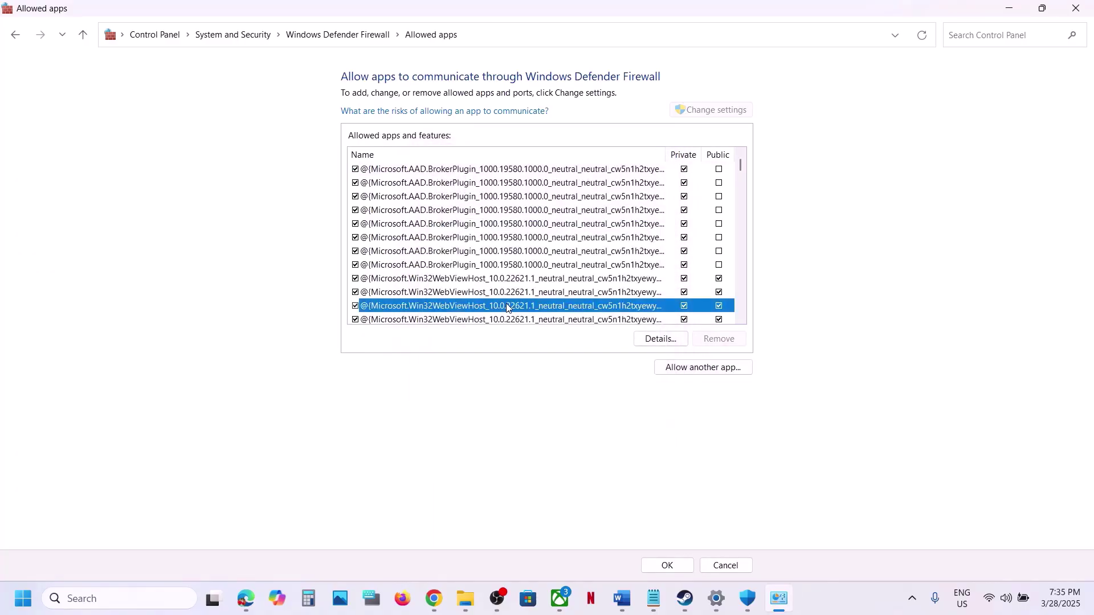
type("in")
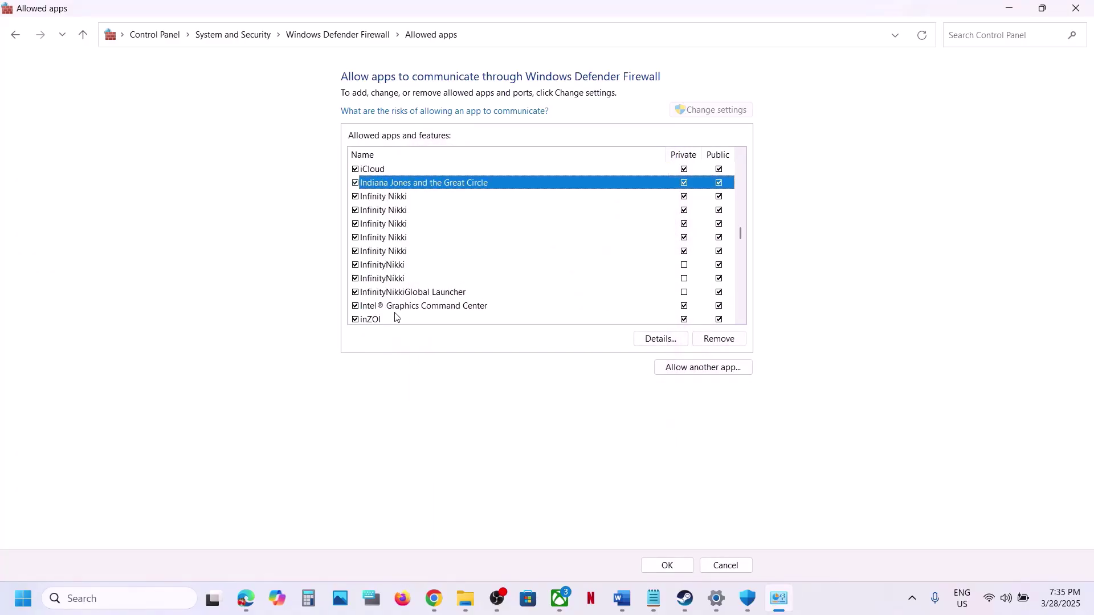
left_click(389, 315)
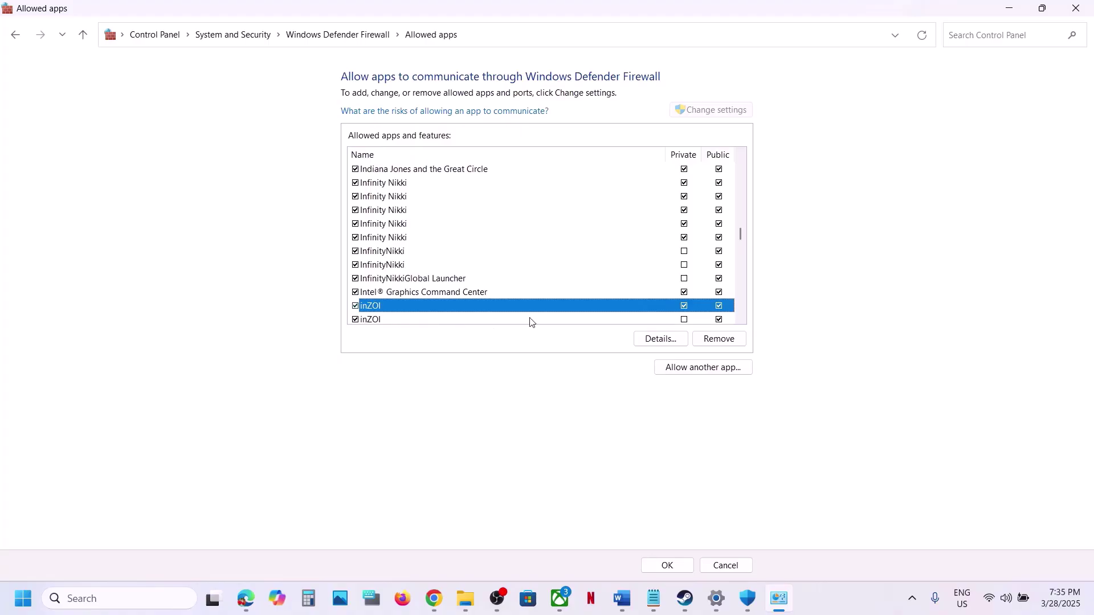
left_click(1075, 8)
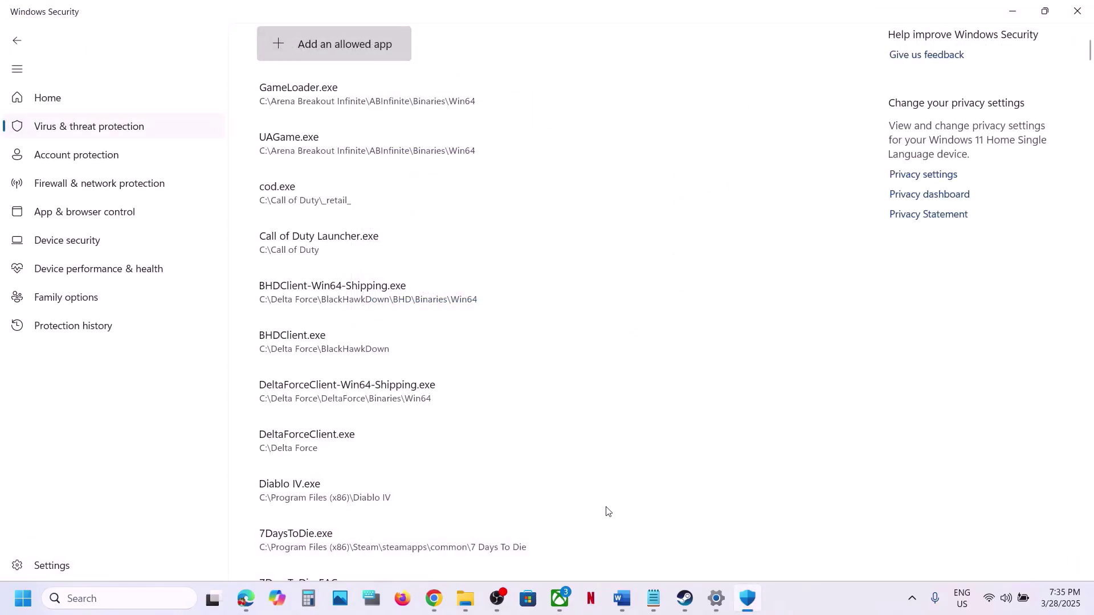
Switch to the Word troubleshooting notes and review Steps 11 and 12, highlighting each instruction's text.
left_click(619, 598)
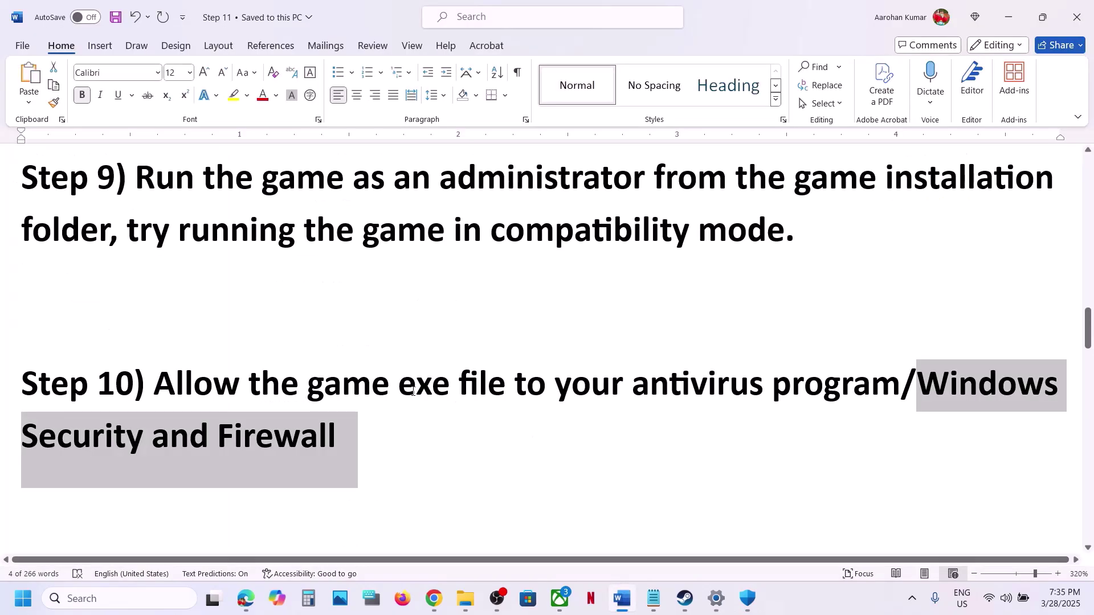
scroll(414, 387, "down", 3)
left_click_drag(190, 419, 655, 439)
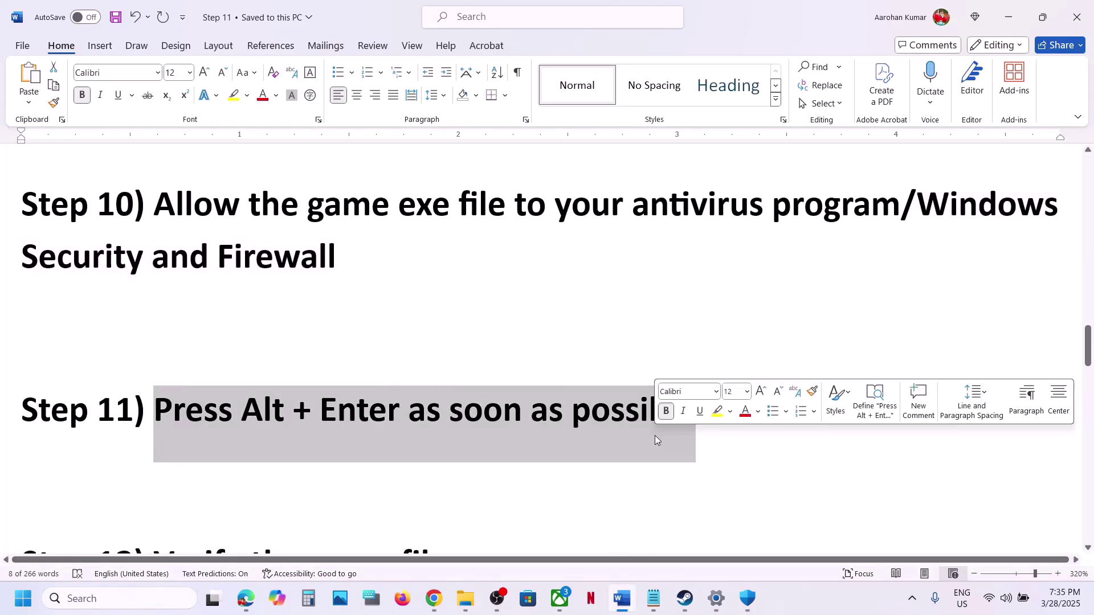
left_click(683, 598)
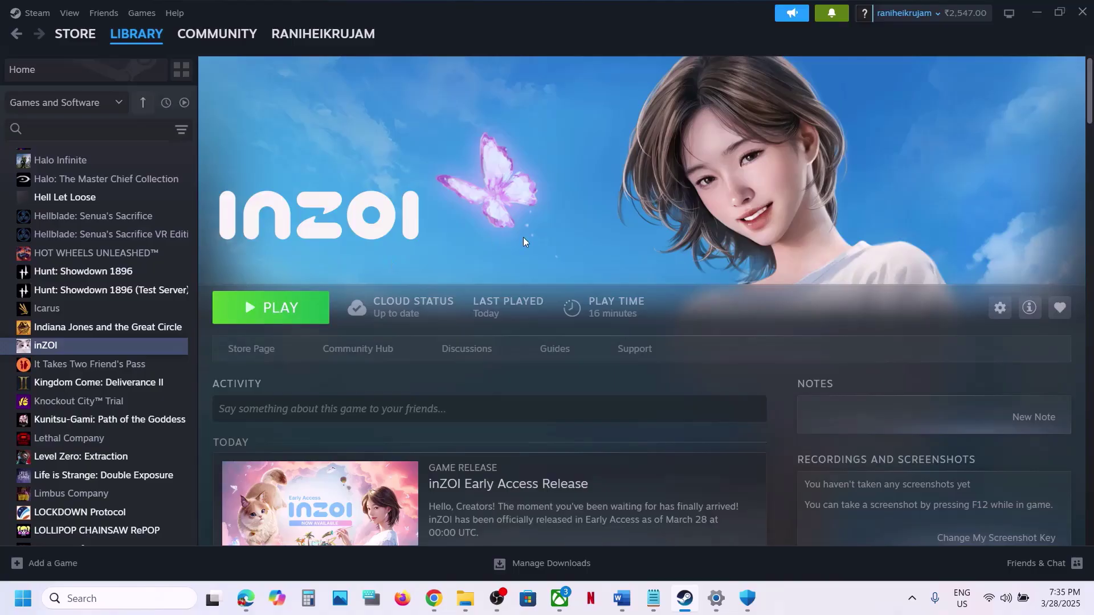
left_click(621, 598)
scroll(383, 429, "down", 3)
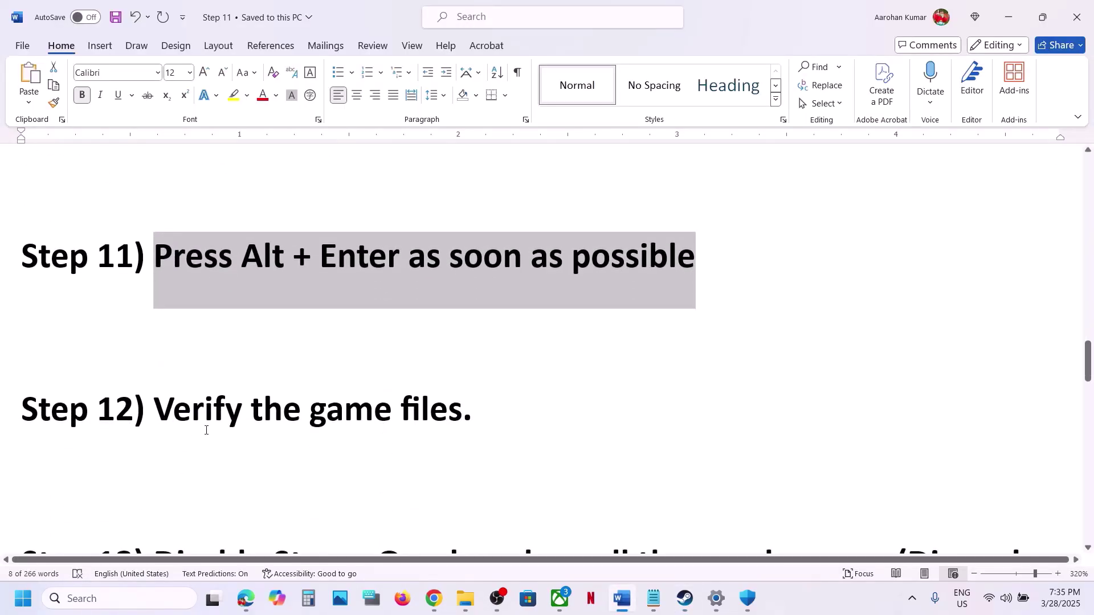
left_click_drag(154, 410, 428, 410)
Switch to Steam and view the game file integrity check in inZOI's Installed Files properties, closing the properties when done.
left_click(685, 598)
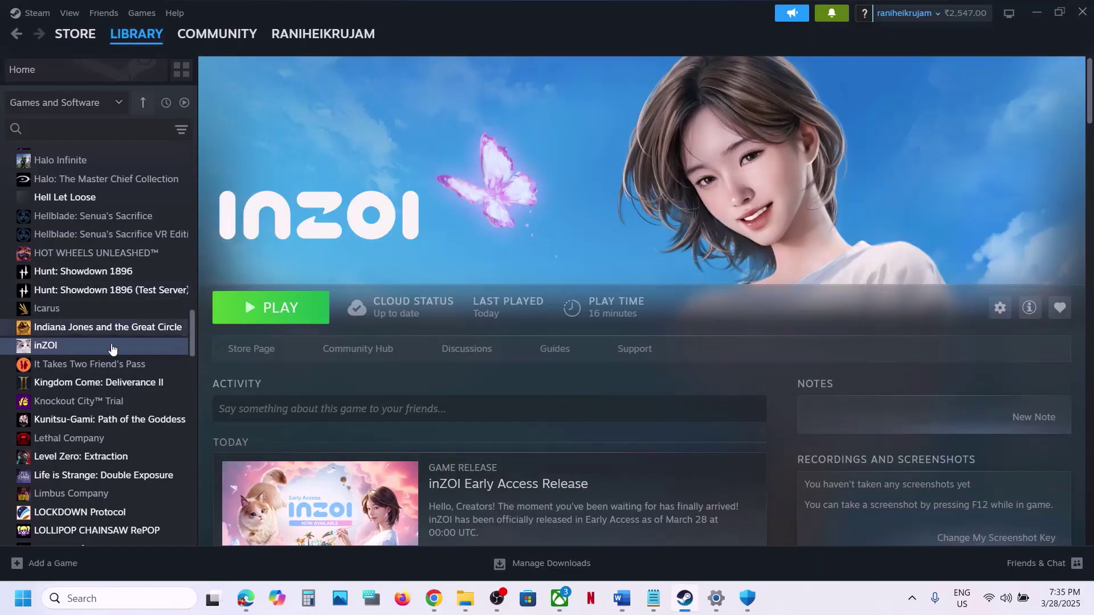
right_click(109, 350)
left_click(147, 461)
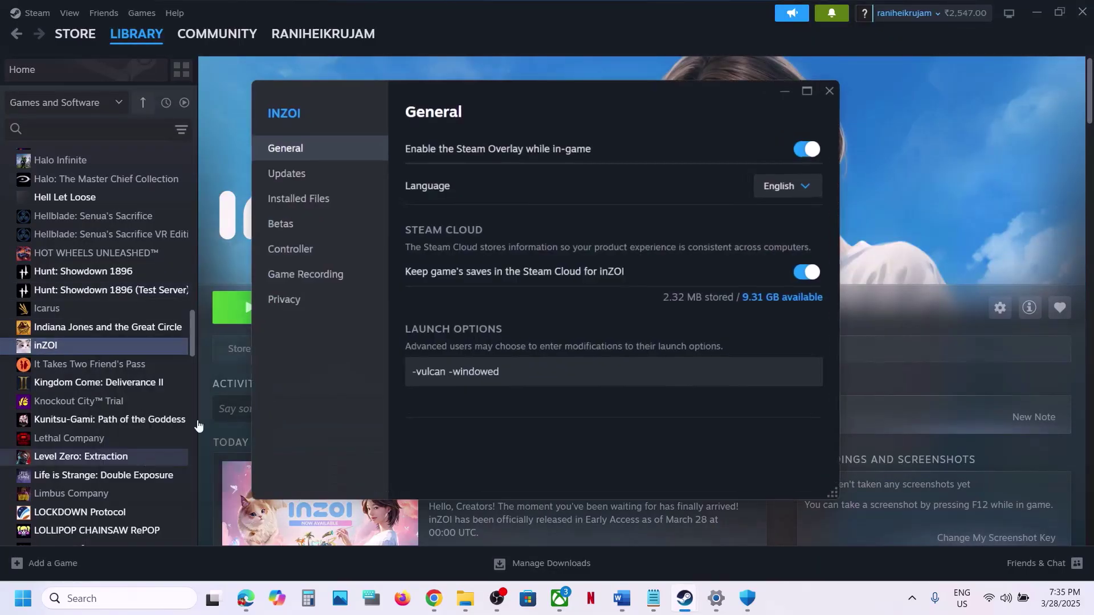
left_click(350, 197)
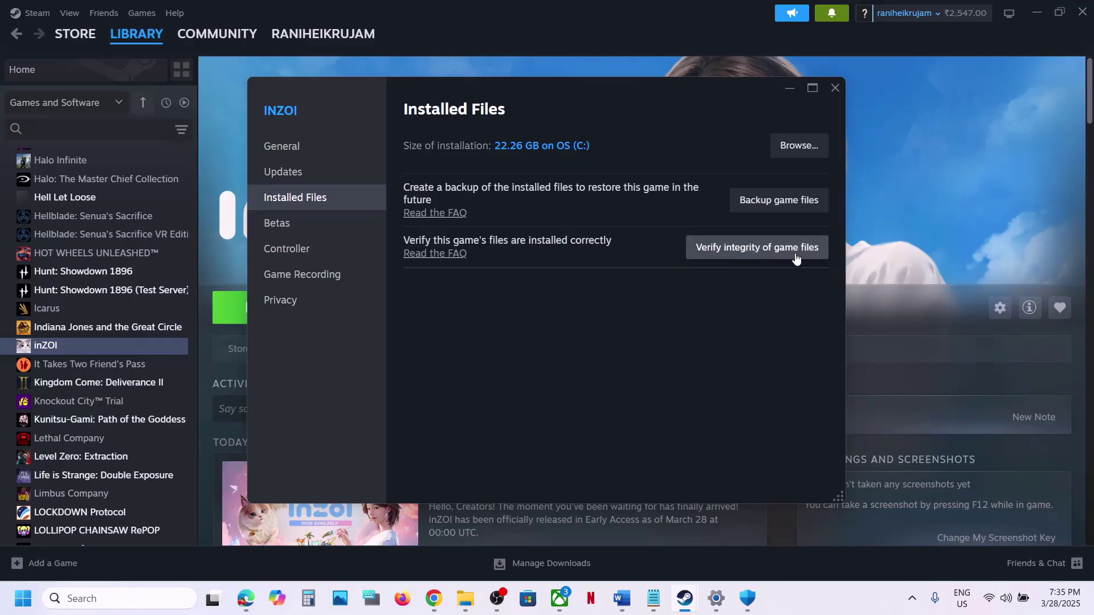
left_click(835, 88)
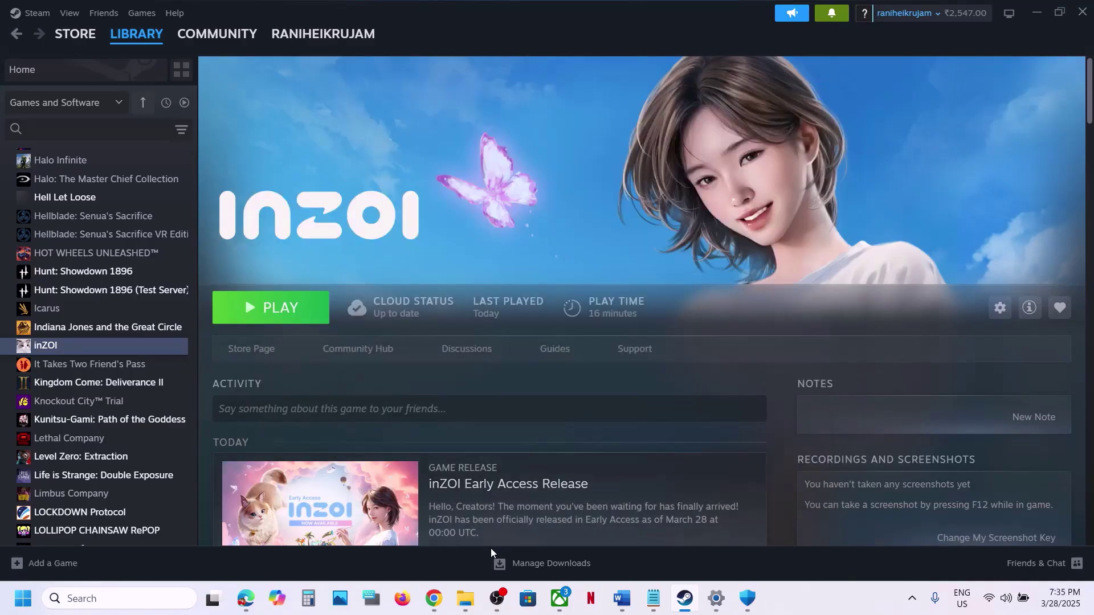
Open a new File Explorer window and go to the user's profile folder in C:\Users.
right_click(465, 598)
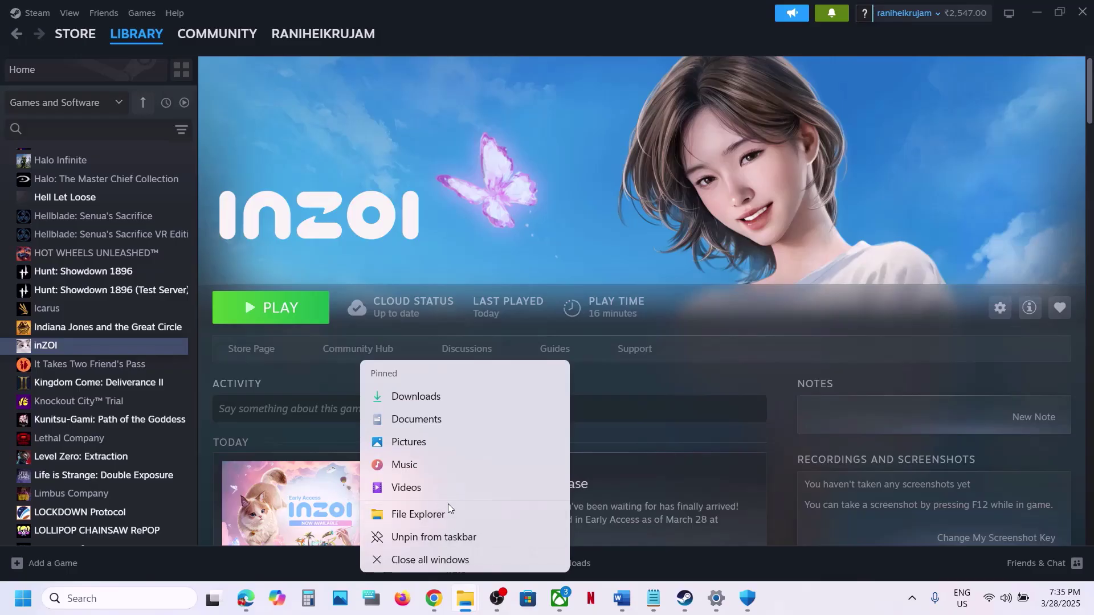
left_click(417, 514)
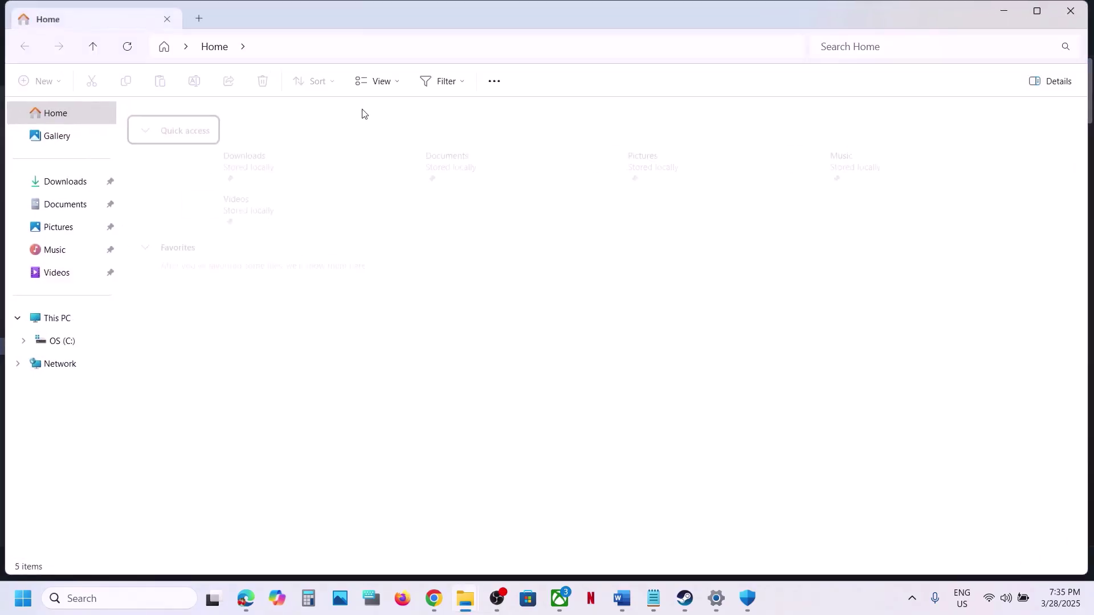
left_click(79, 325)
double_click(230, 149)
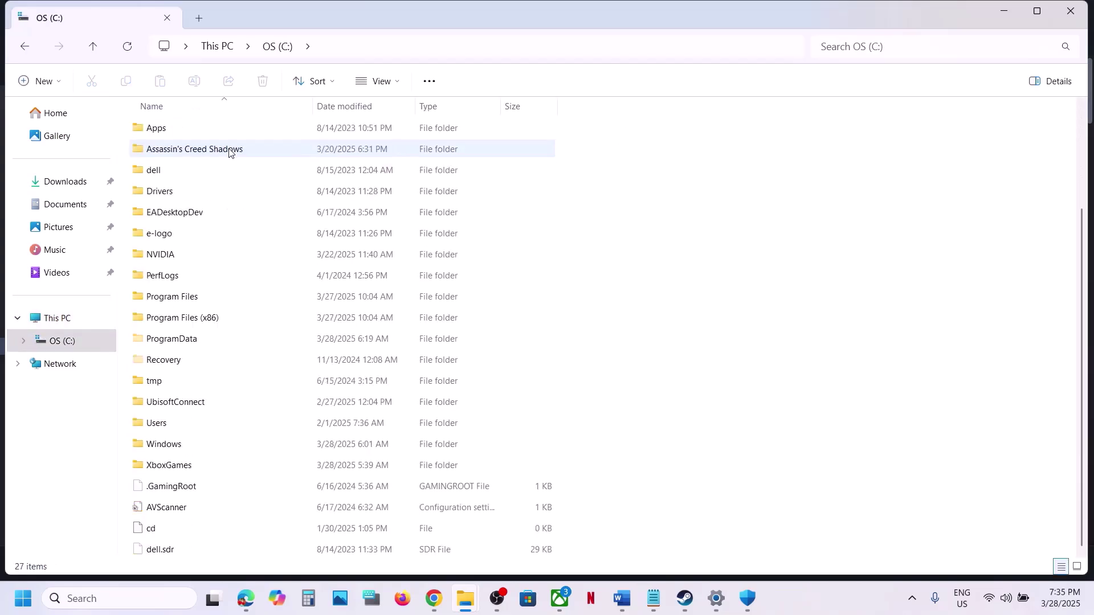
scroll(229, 153, "down", 1)
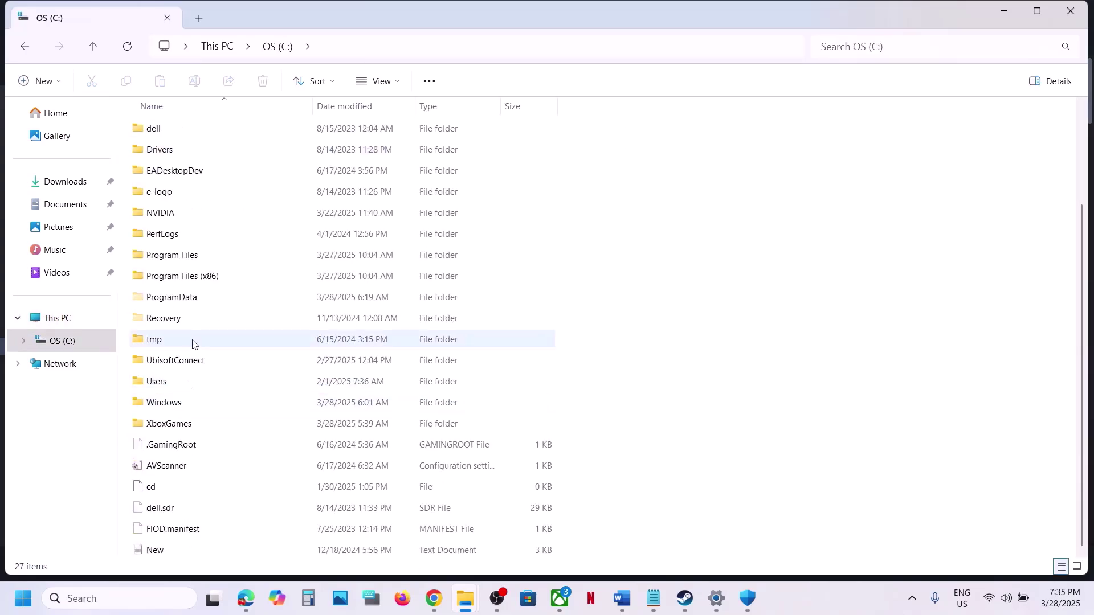
double_click(165, 382)
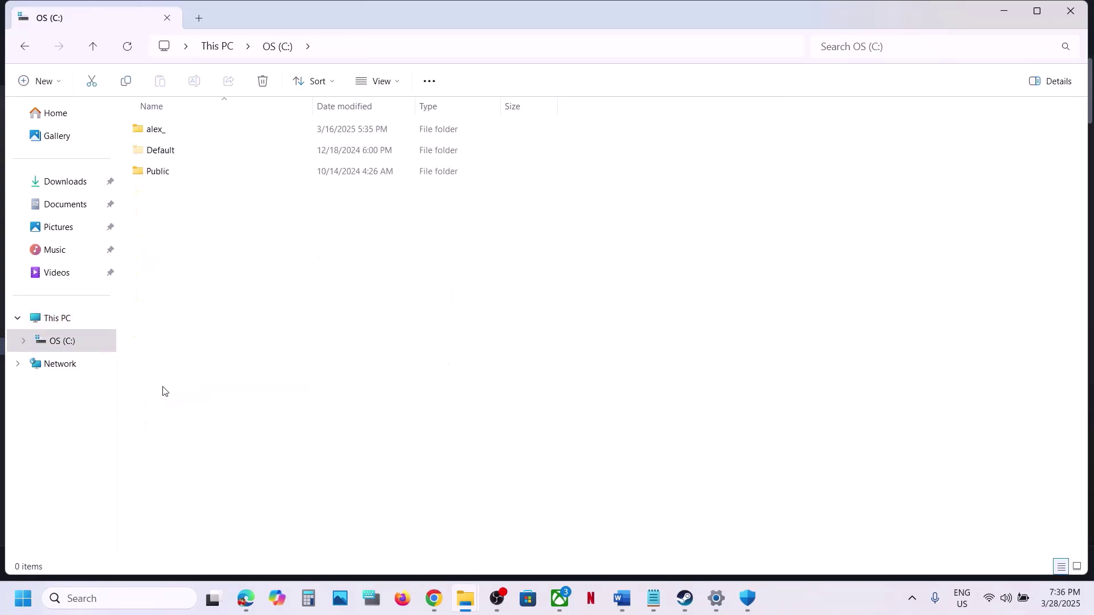
double_click(164, 132)
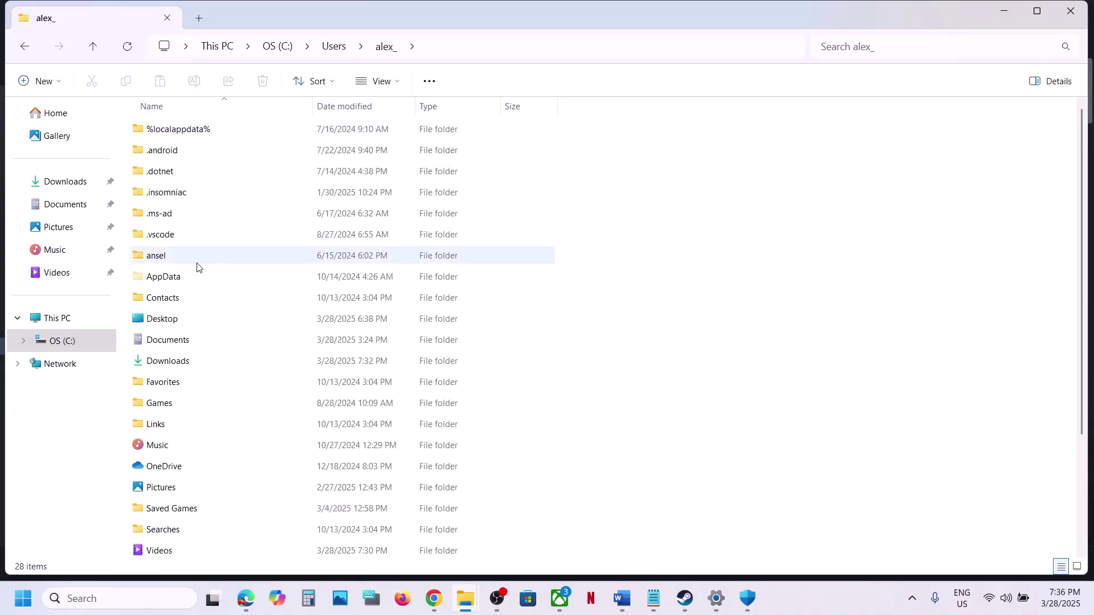
Check that hidden items are set to show, and open the Local folder inside AppData.
left_click(170, 276)
left_click(399, 82)
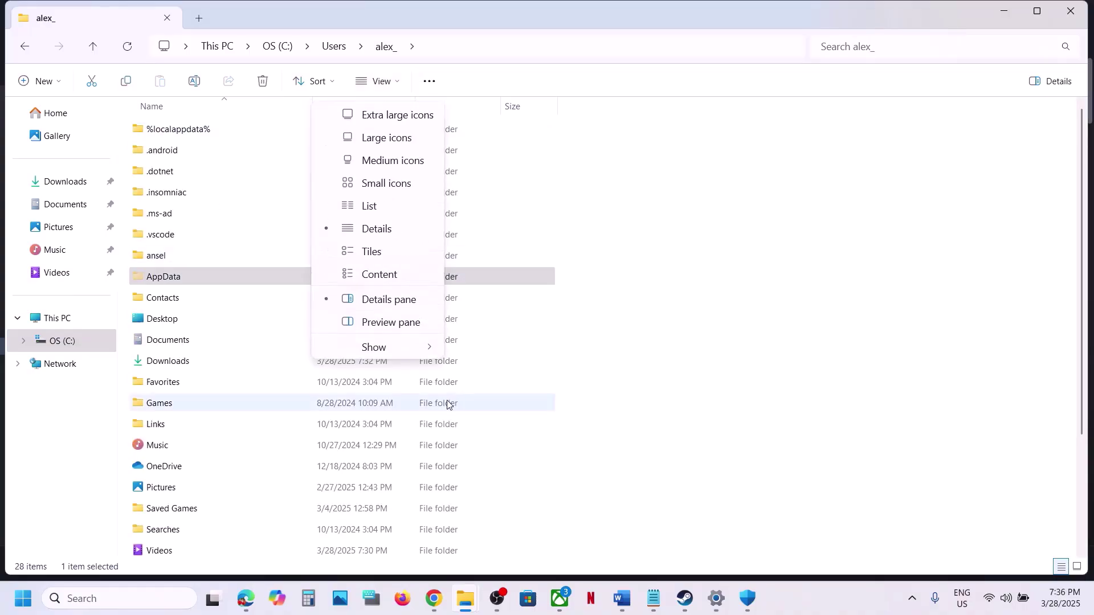
mouse_move(420, 347)
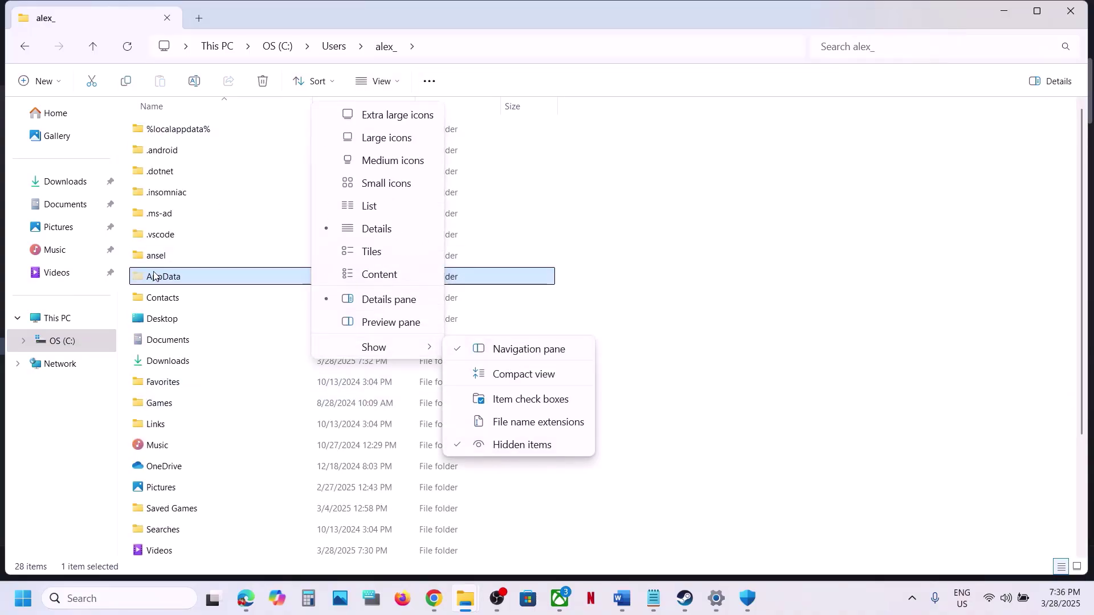
key("Escape")
key("Escape")
key("Return")
double_click(165, 133)
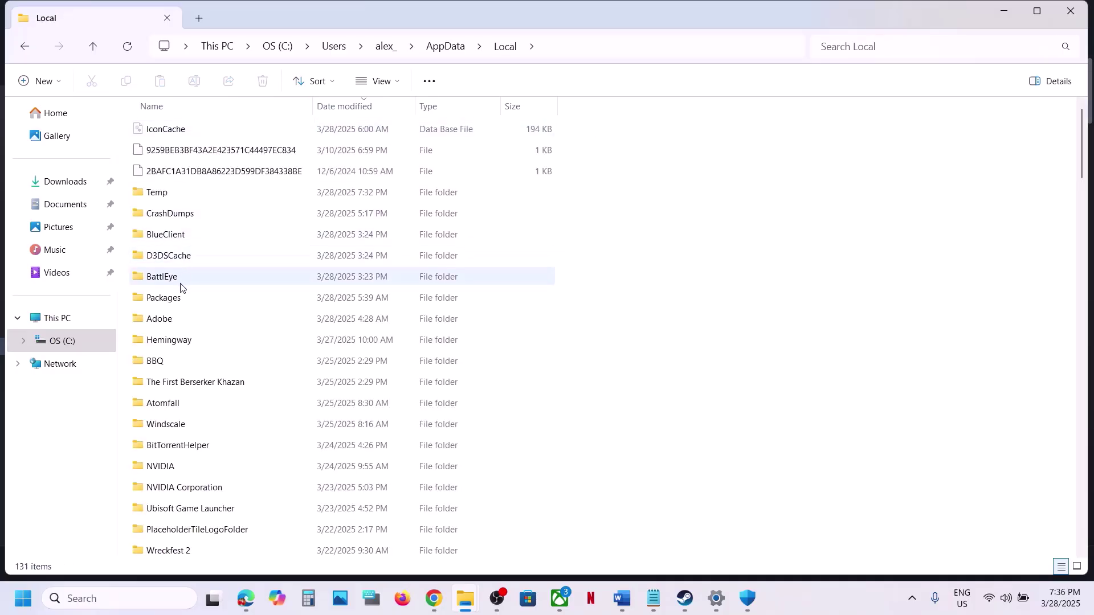
Back up the BlueClient folder from AppData\Local by copying it to an empty area of the desktop.
left_click(174, 239)
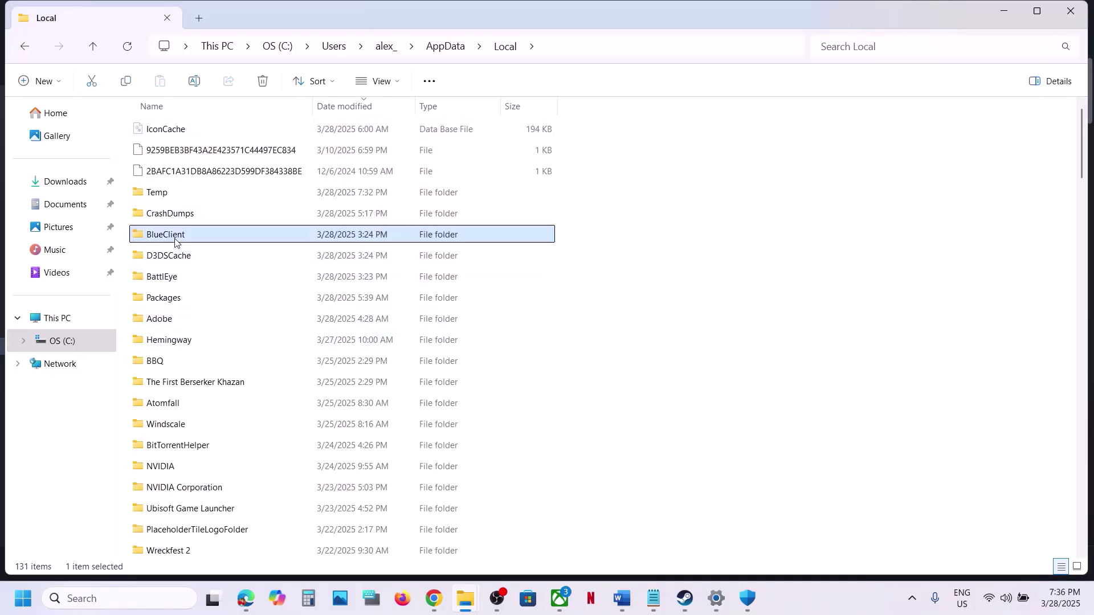
right_click(174, 240)
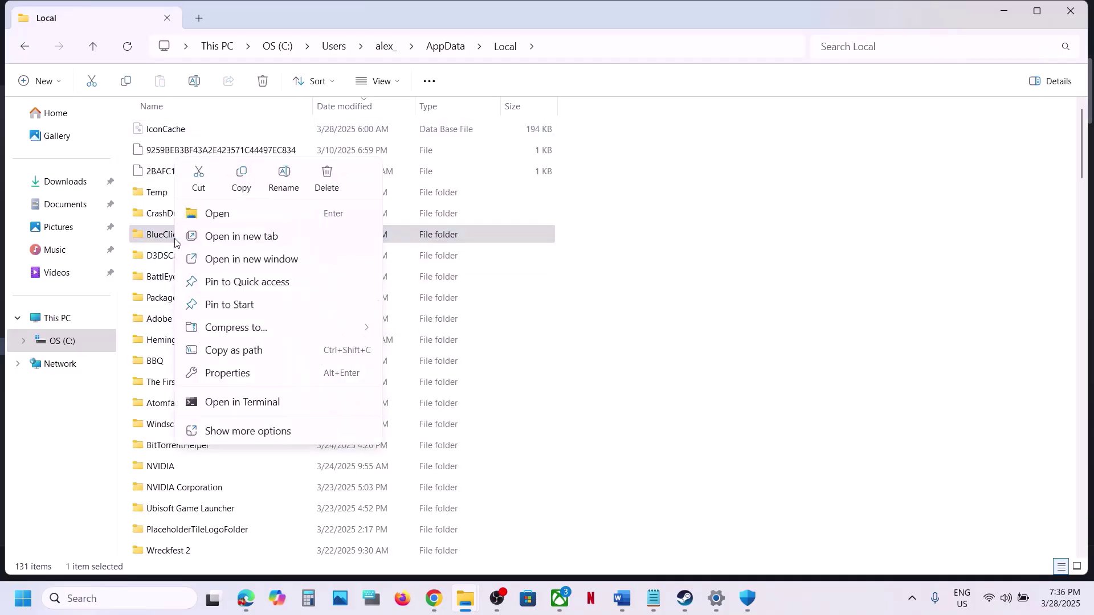
left_click(242, 185)
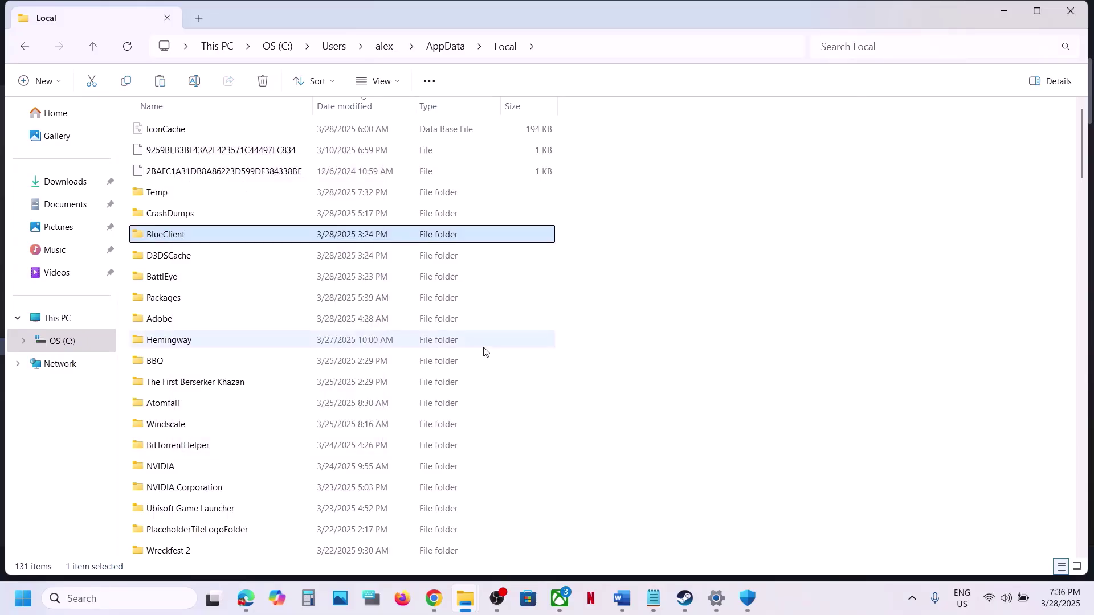
key("super+d")
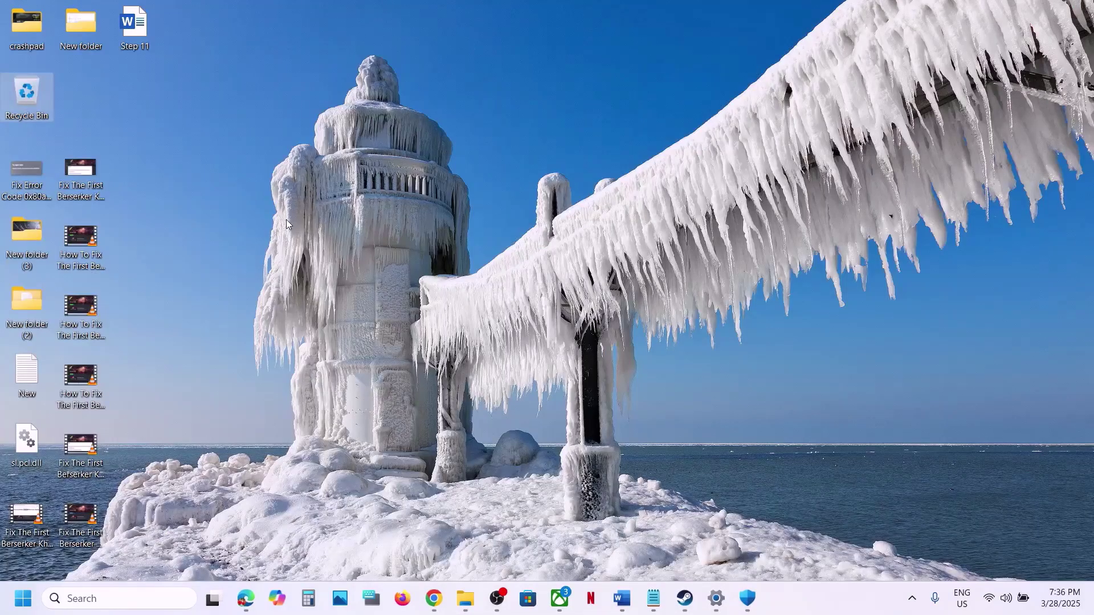
key("ctrl+v")
left_click_drag(78, 113, 527, 204)
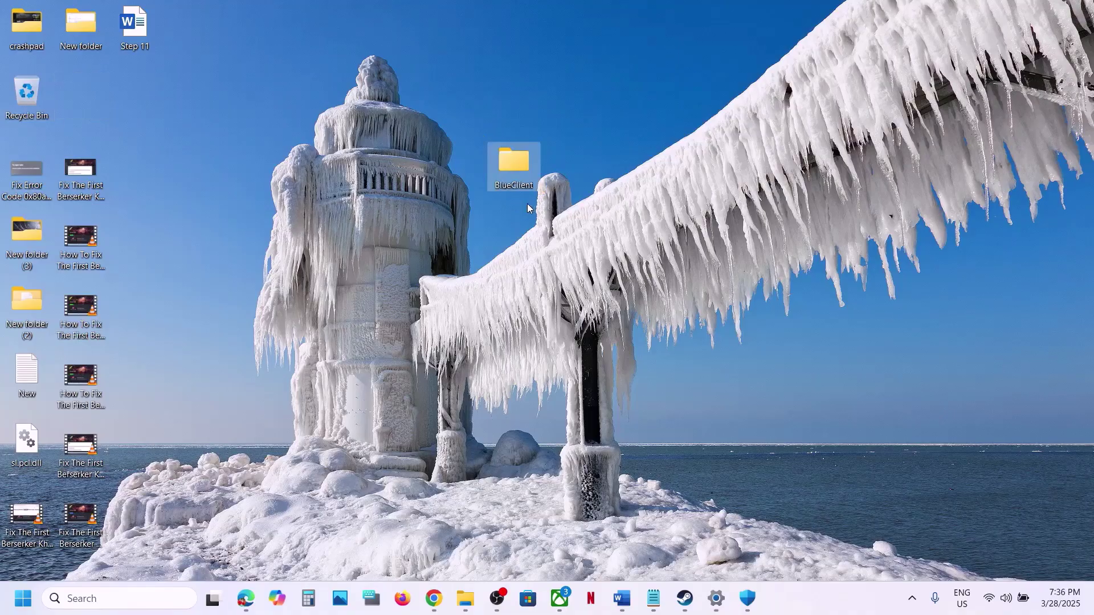
Return to AppData\Local in File Explorer and rename the original BlueClient folder to BlueClient.old.
mouse_move(472, 610)
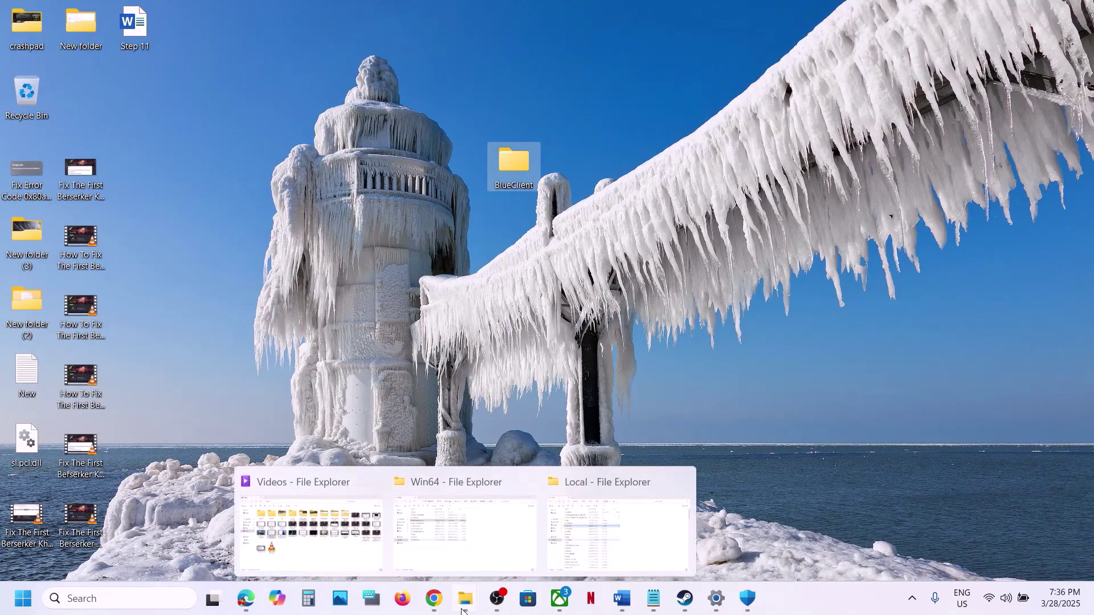
left_click(569, 541)
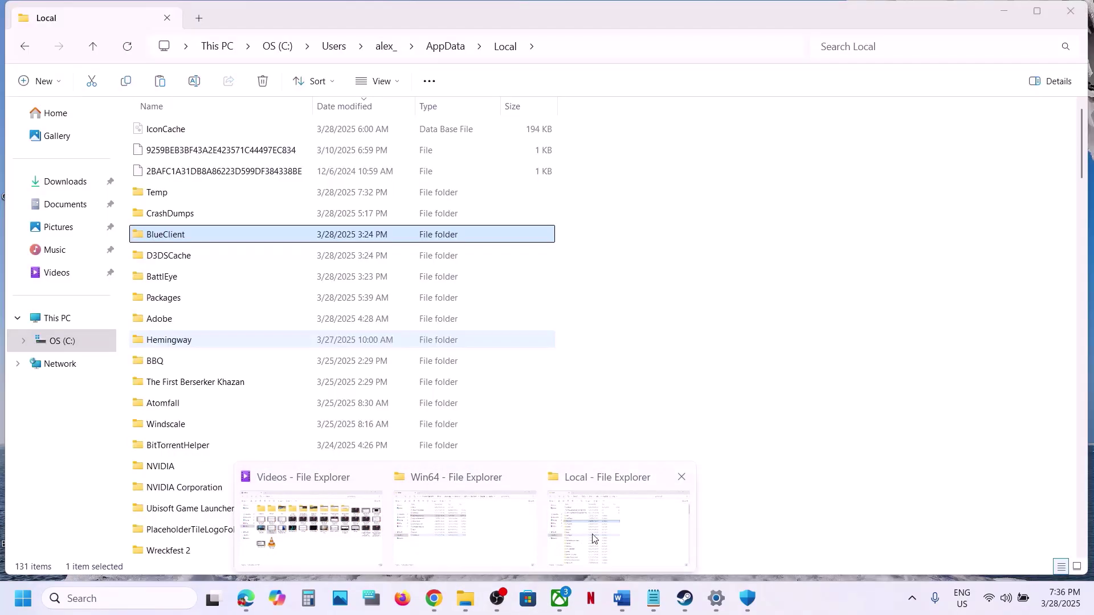
right_click(190, 241)
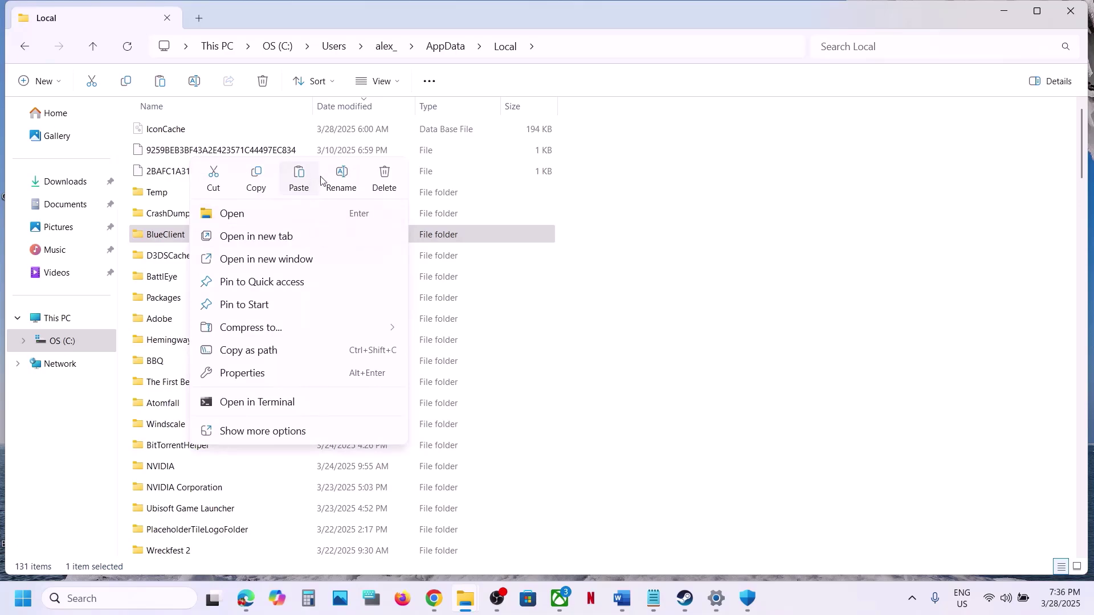
left_click(340, 179)
left_click(204, 238)
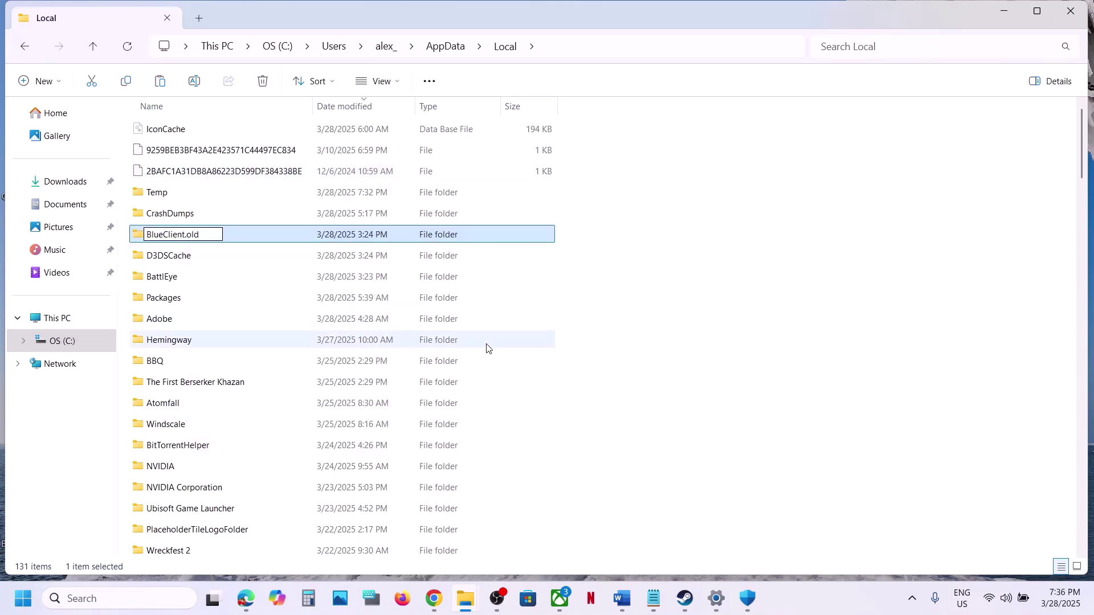
left_click(649, 340)
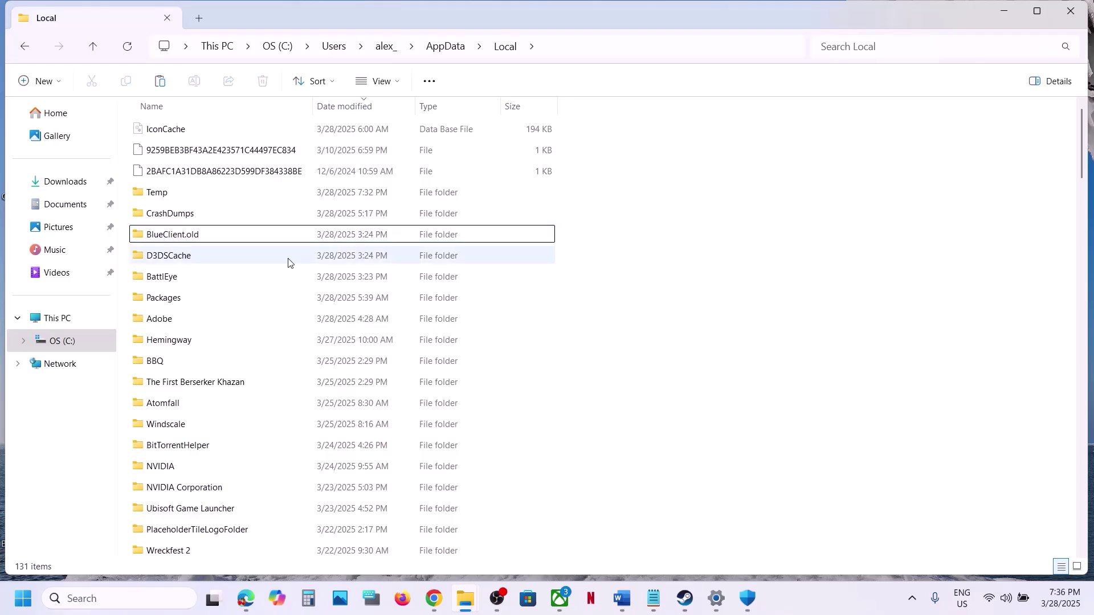
Check the BlueClient backup folder on the desktop and return to AppData\Local in File Explorer.
mouse_move(233, 239)
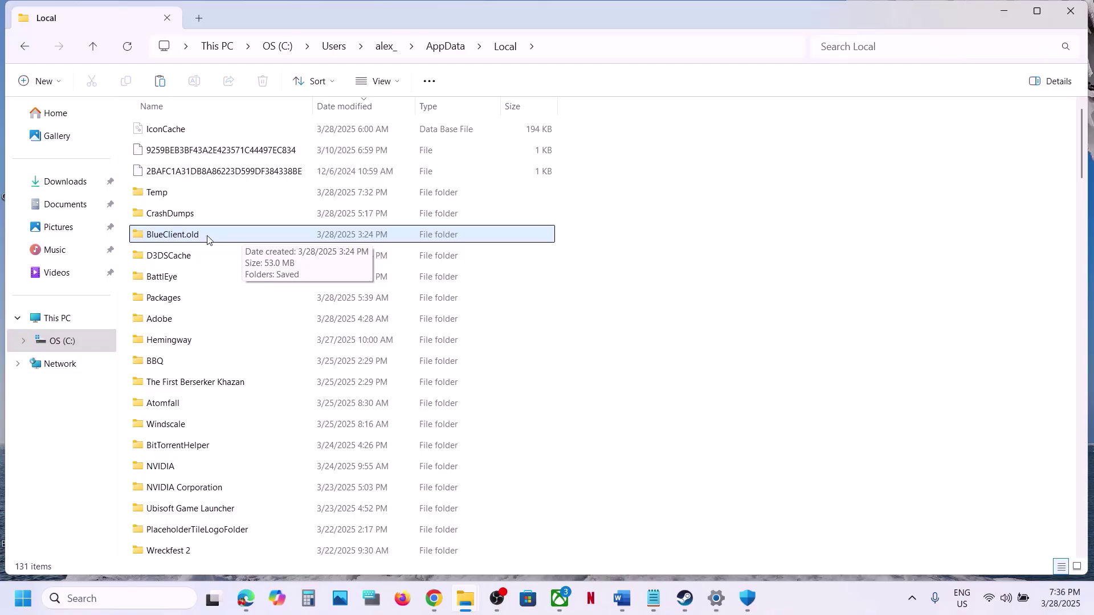
key("super+d")
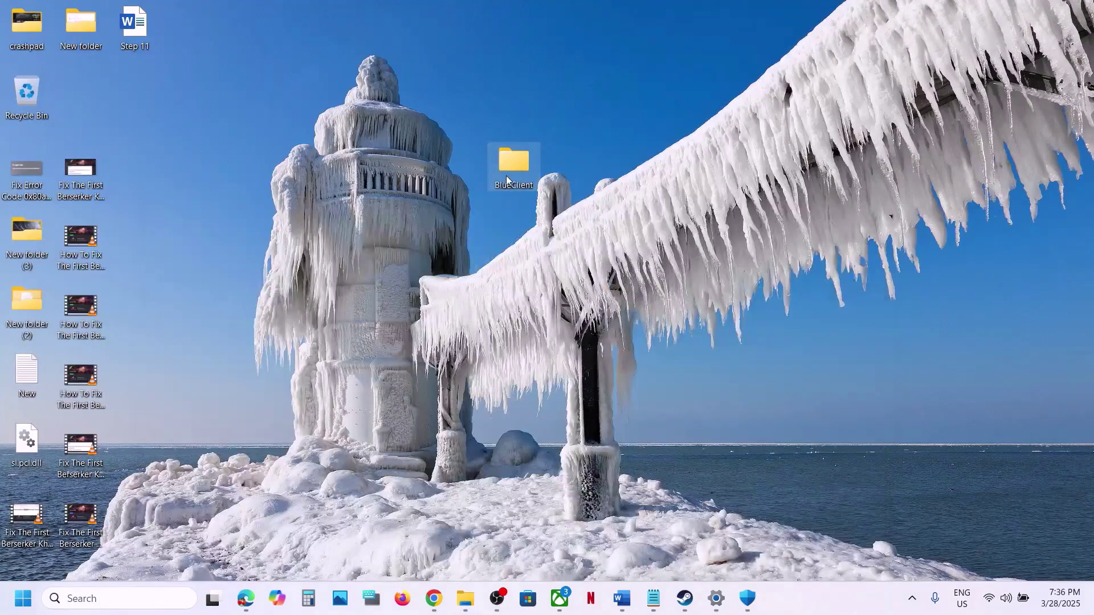
left_click(507, 180)
mouse_move(467, 601)
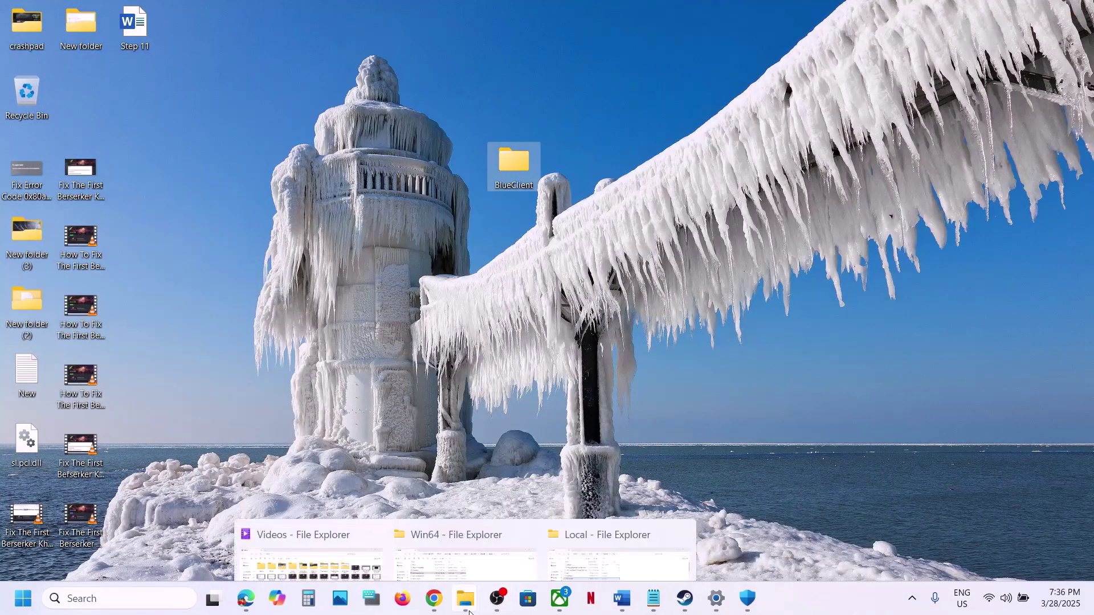
left_click(615, 530)
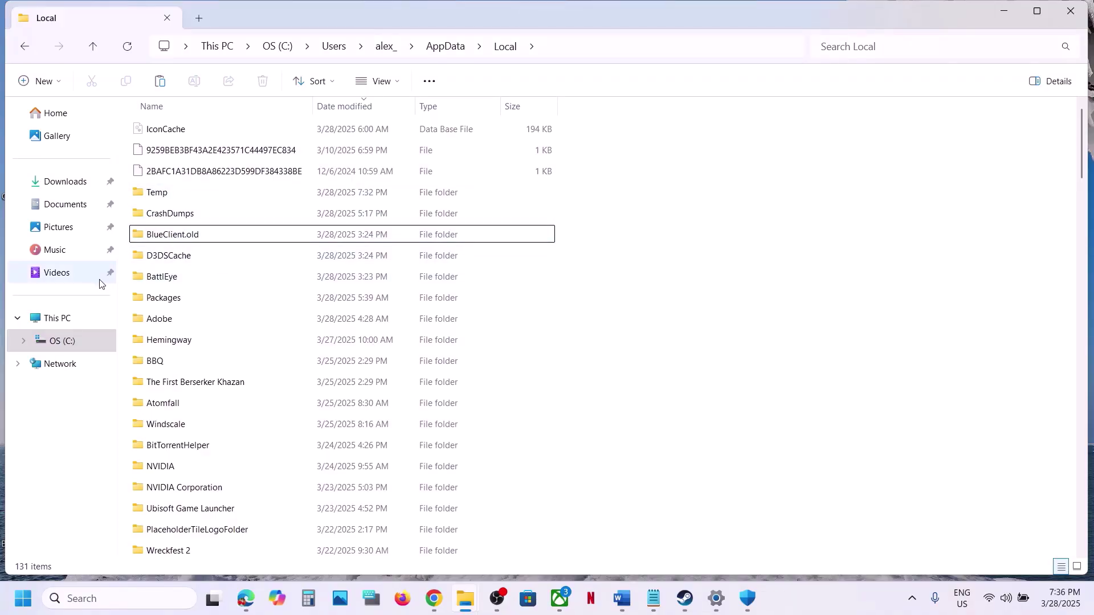
Back up the inZOI folder from Documents by copying it to the desktop and placing it below the BlueClient folder.
left_click(74, 211)
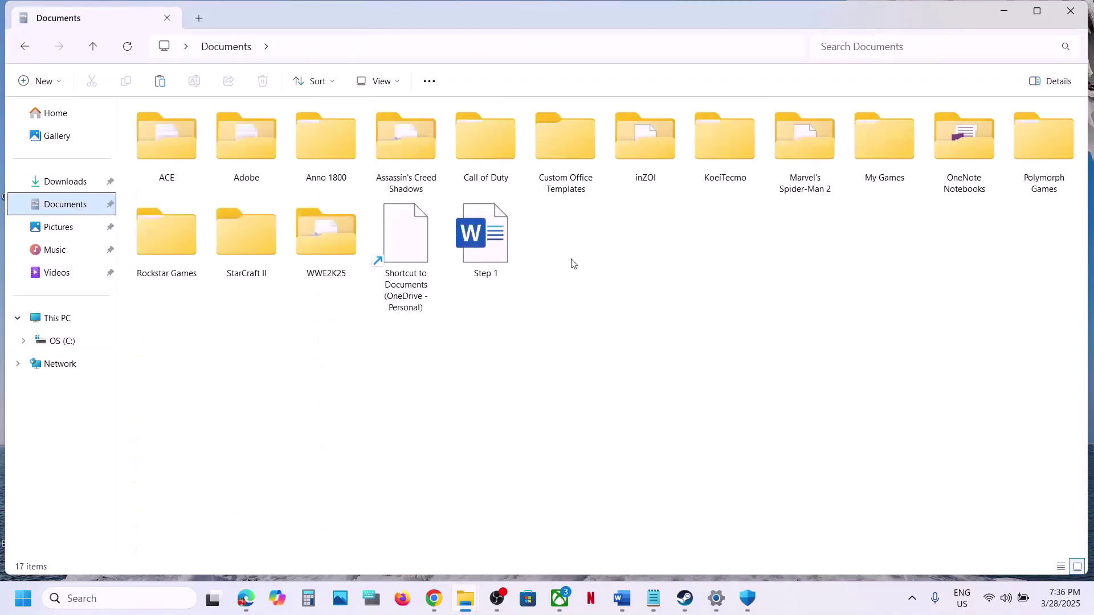
left_click(649, 163)
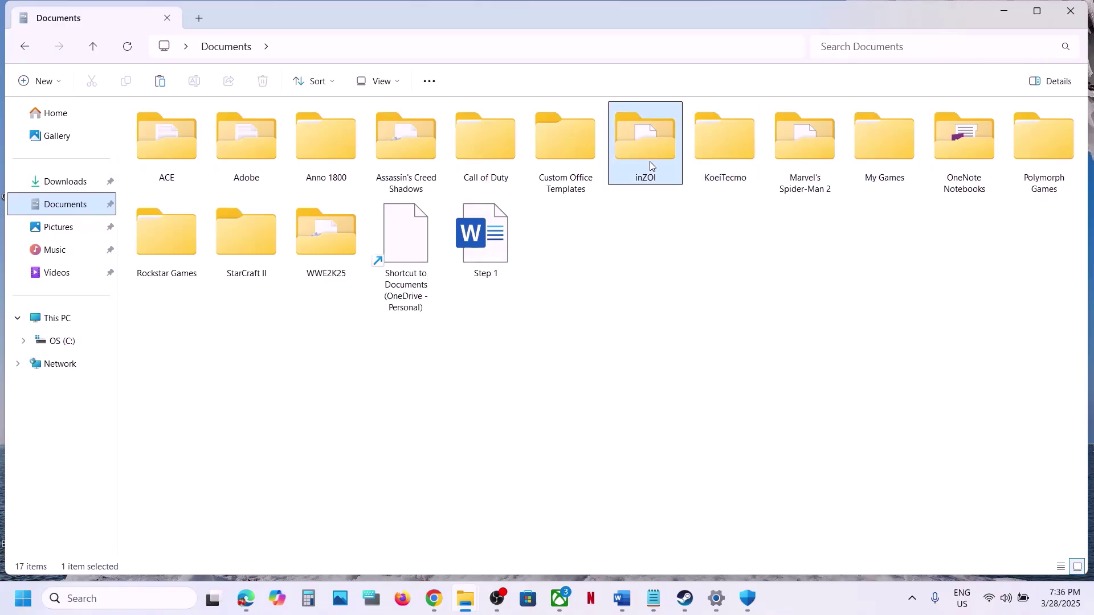
right_click(650, 160)
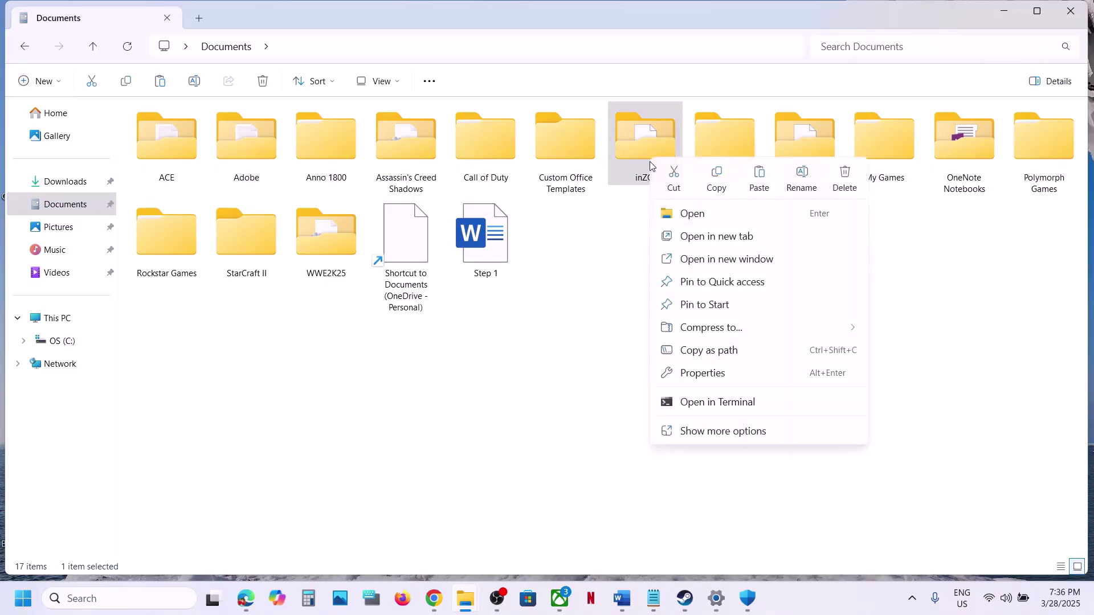
left_click(717, 184)
key("super+d")
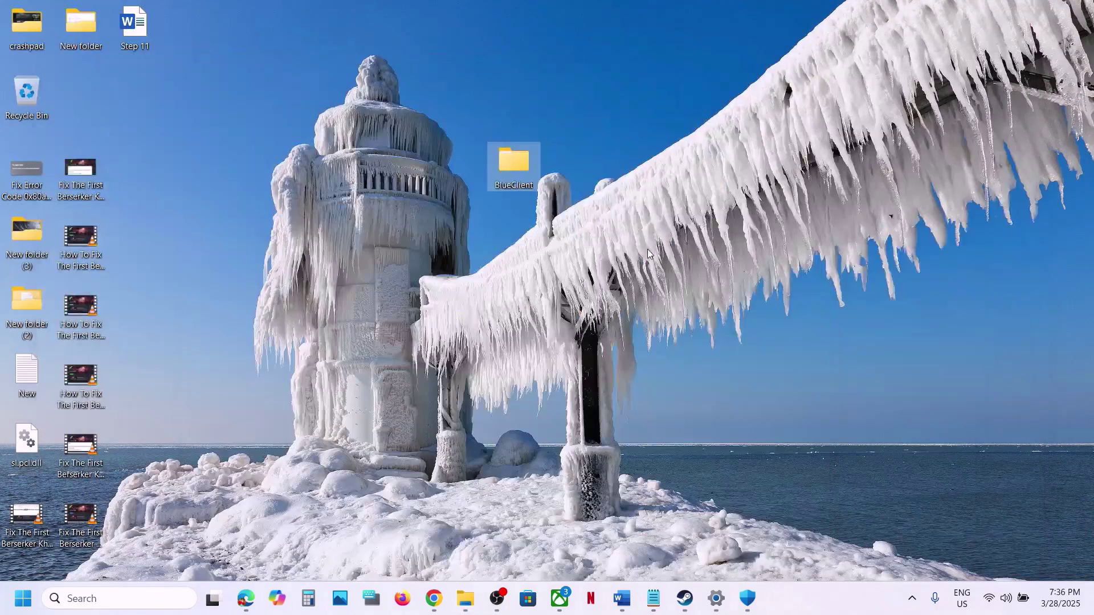
key("ctrl+v")
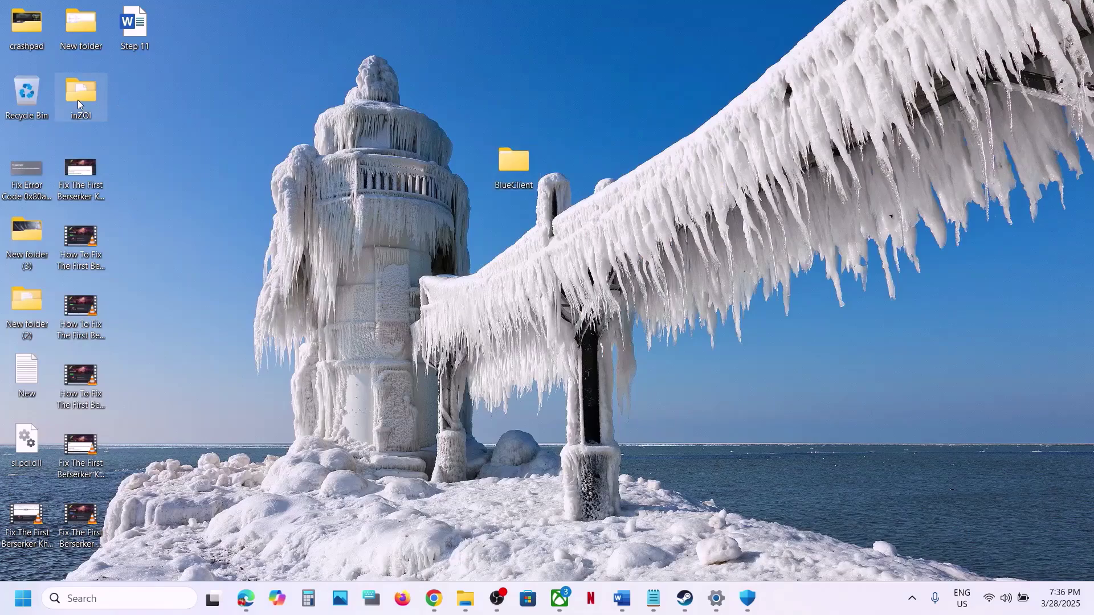
left_click_drag(79, 94, 517, 229)
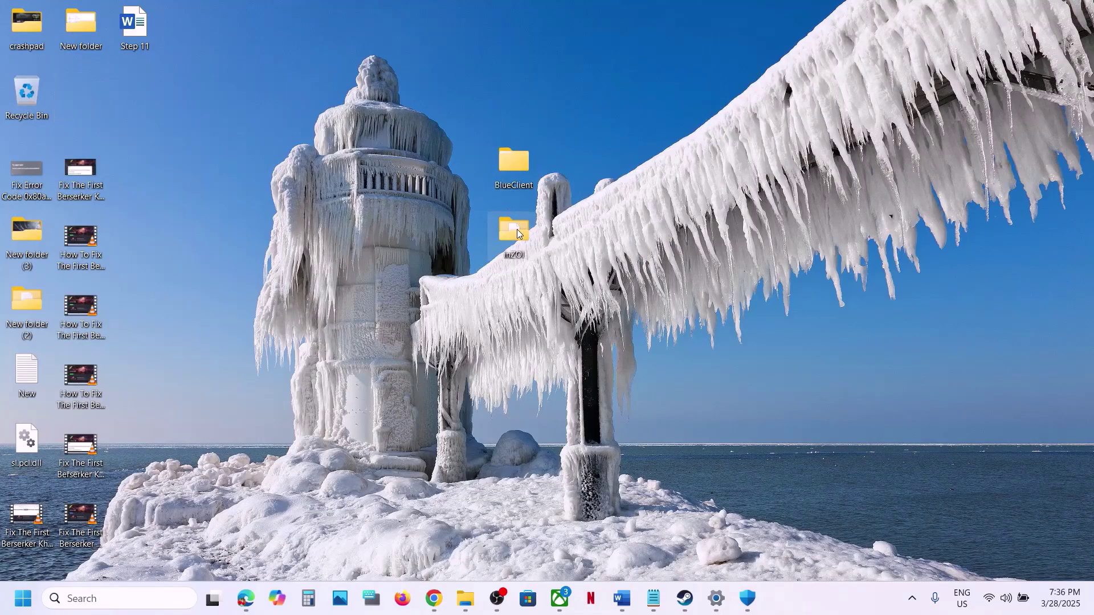
Return to Documents in File Explorer, rename the original inZOI folder to inZOI.old, and check its backup on the desktop.
left_click(466, 587)
left_click(573, 484)
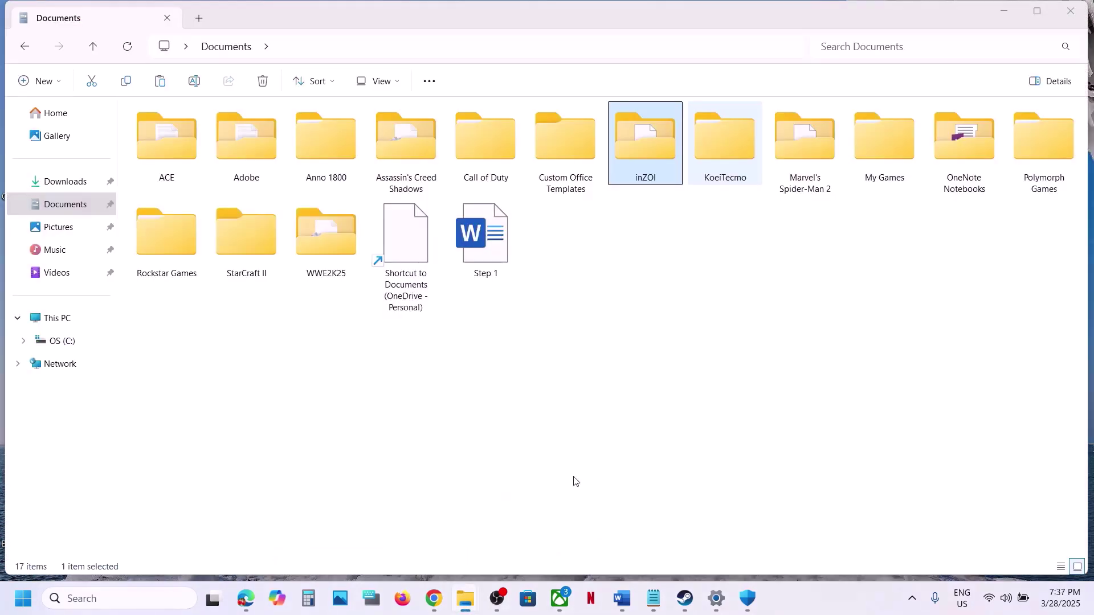
right_click(636, 166)
left_click(793, 178)
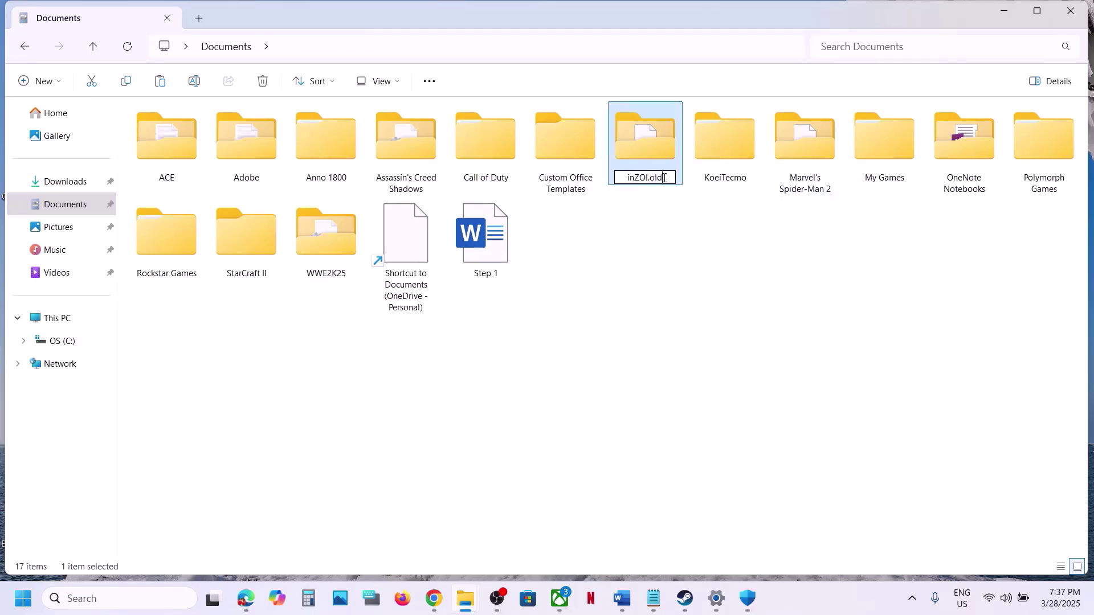
left_click(707, 289)
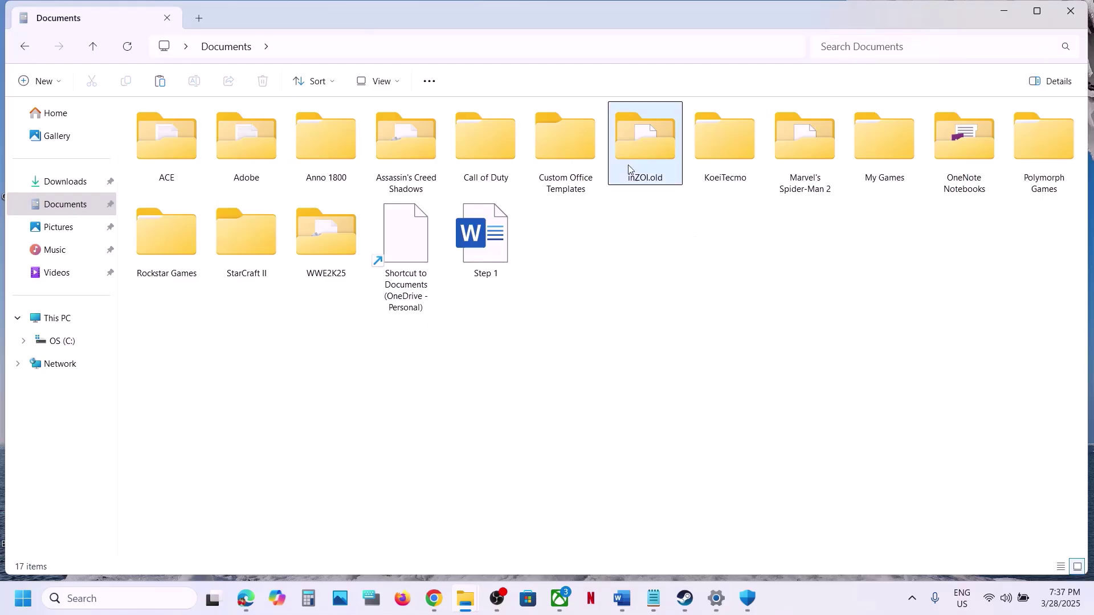
mouse_move(650, 158)
mouse_move(655, 179)
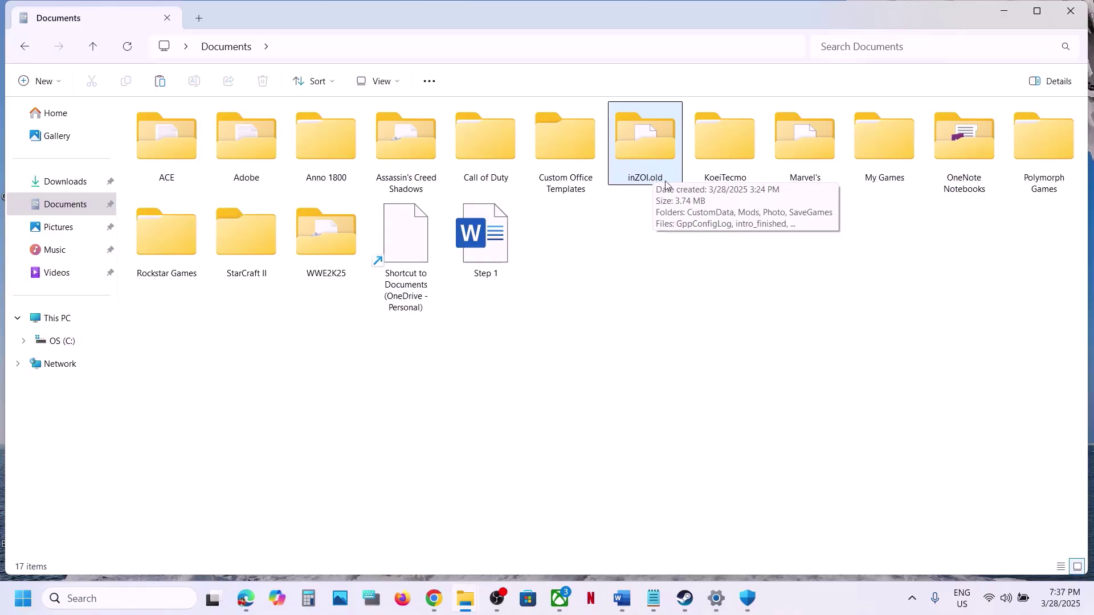
key("super+d")
mouse_move(518, 244)
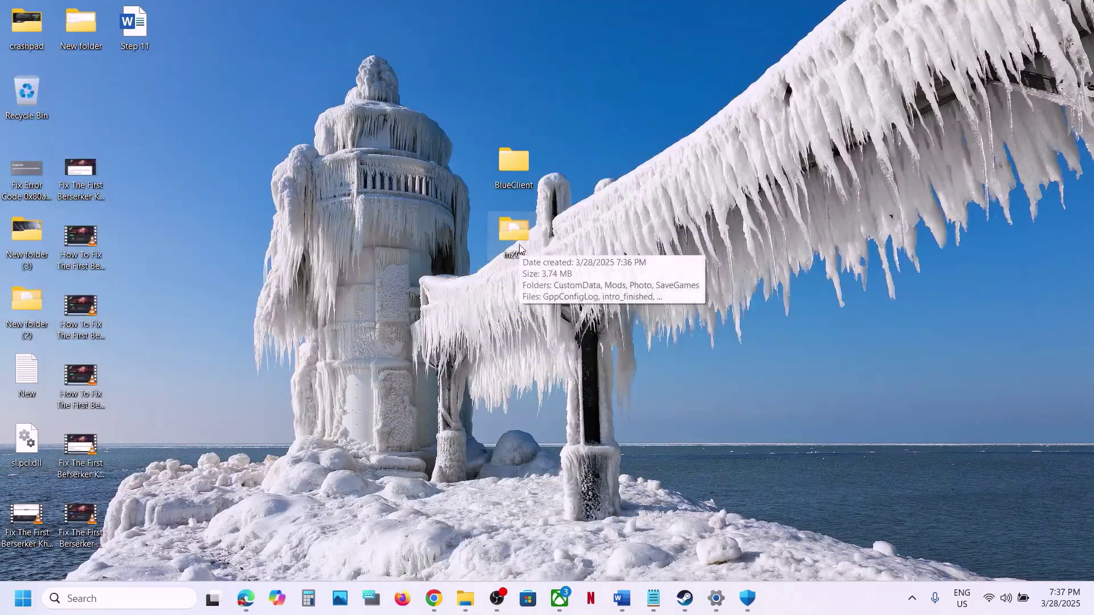
Switch to the Step 11 document in Word and highlight "Disable Steam Overlay" in Step 13.
left_click(690, 602)
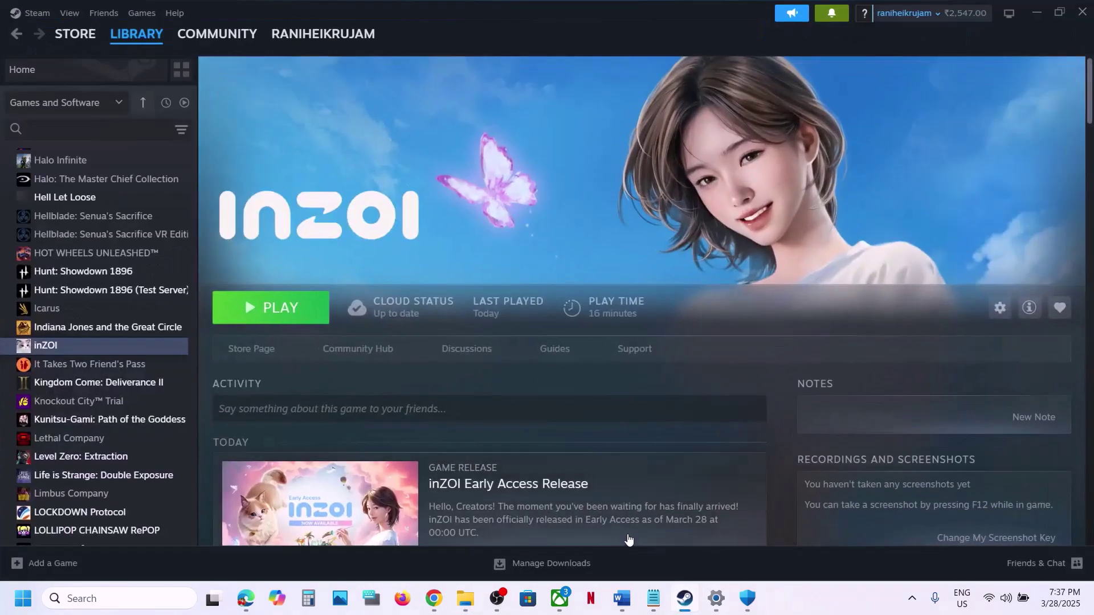
left_click(623, 583)
scroll(406, 330, "down", 4)
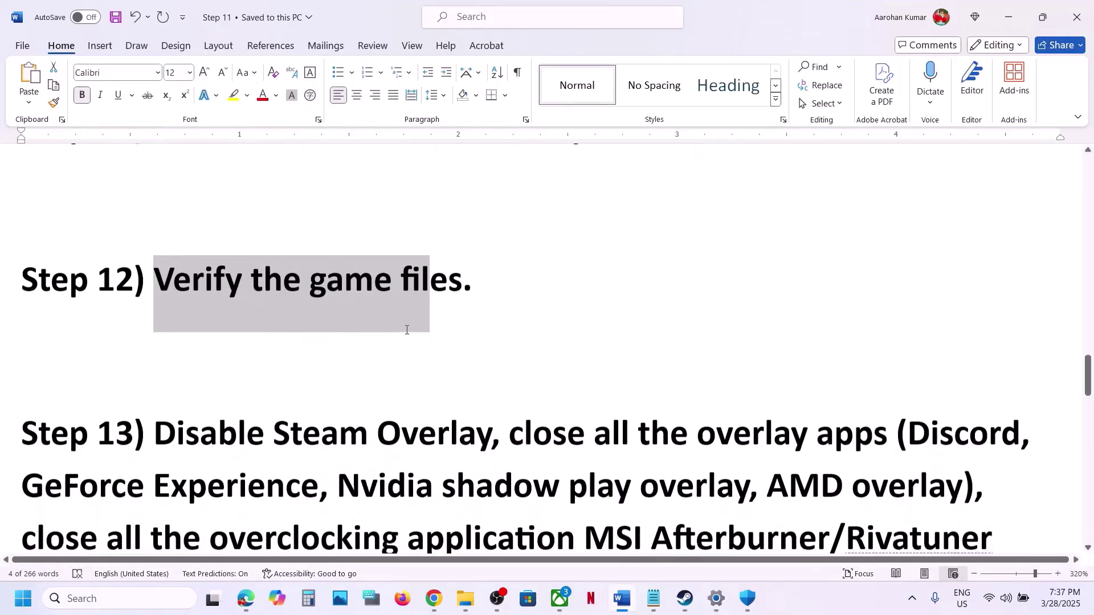
left_click_drag(167, 301, 488, 302)
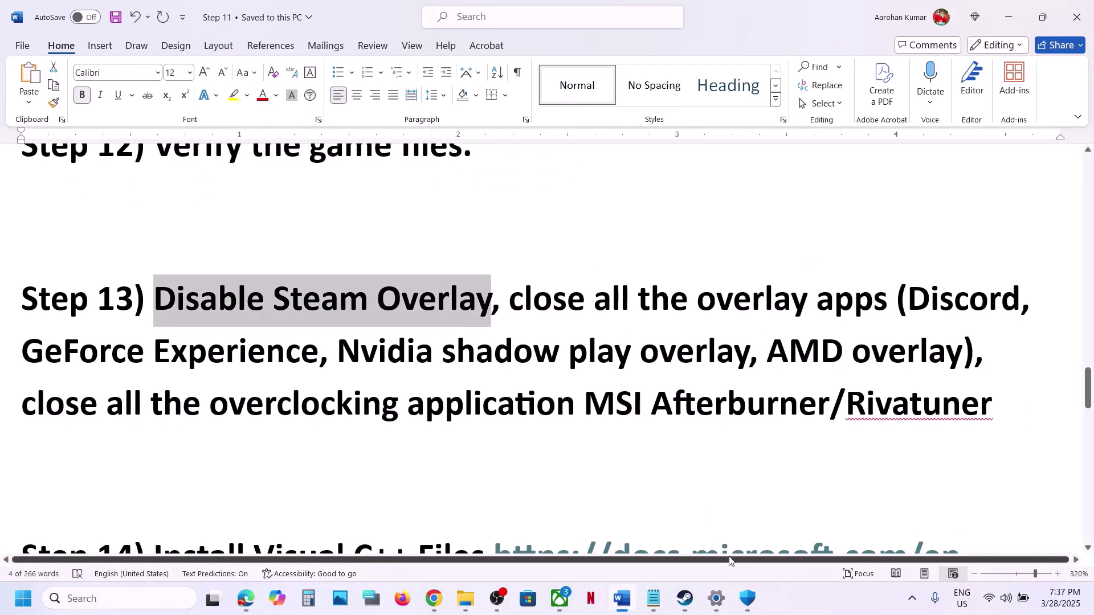
Switch to Steam and disable the Steam Overlay while in-game in inZOI's properties.
key("alt+Tab")
right_click(118, 343)
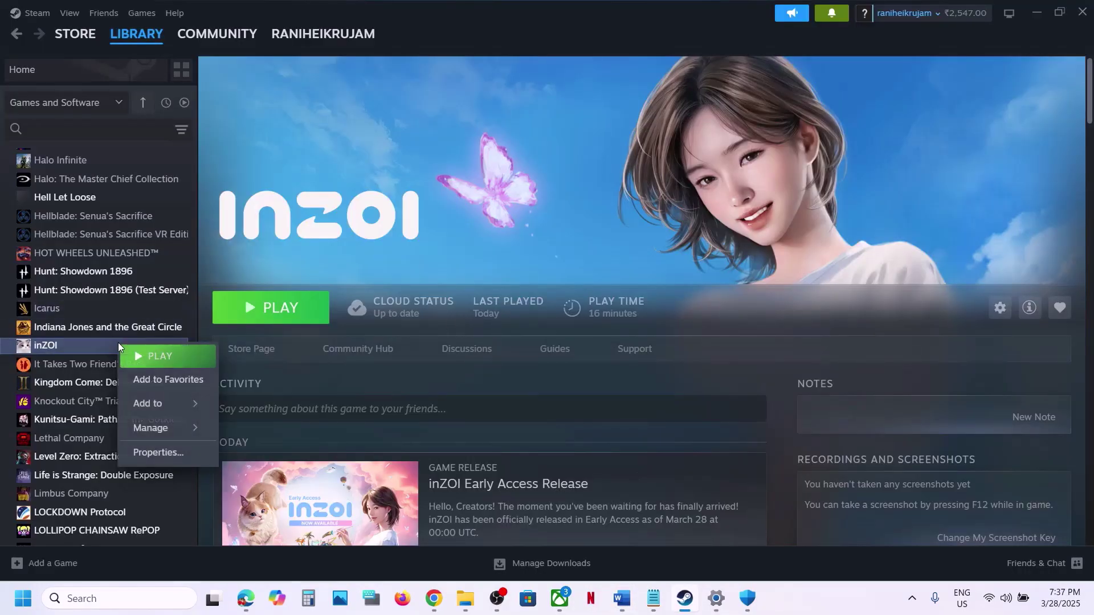
left_click(173, 468)
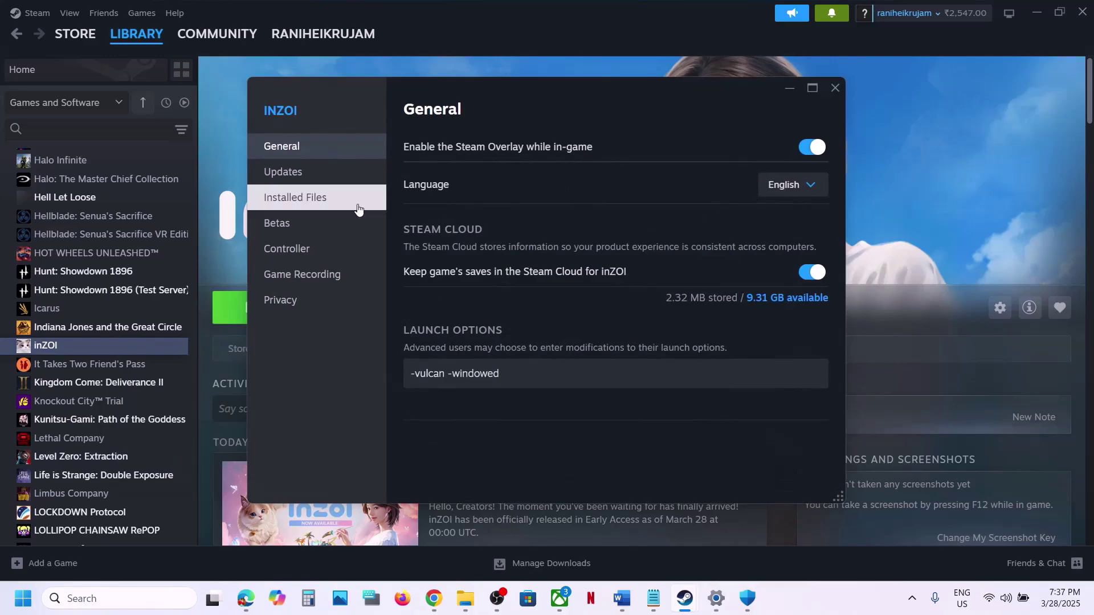
left_click(799, 149)
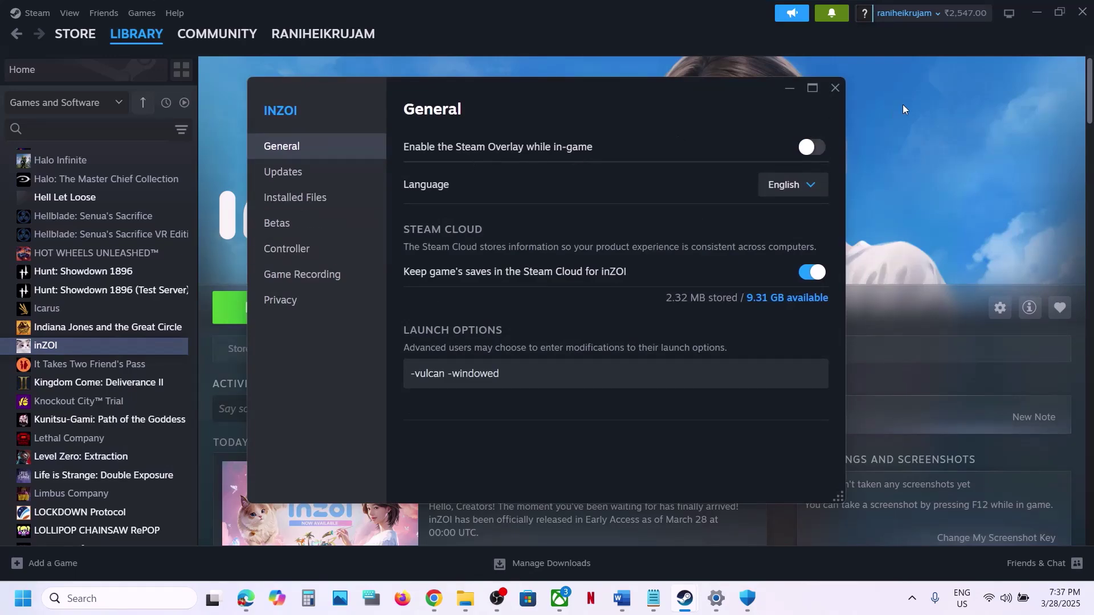
left_click(835, 88)
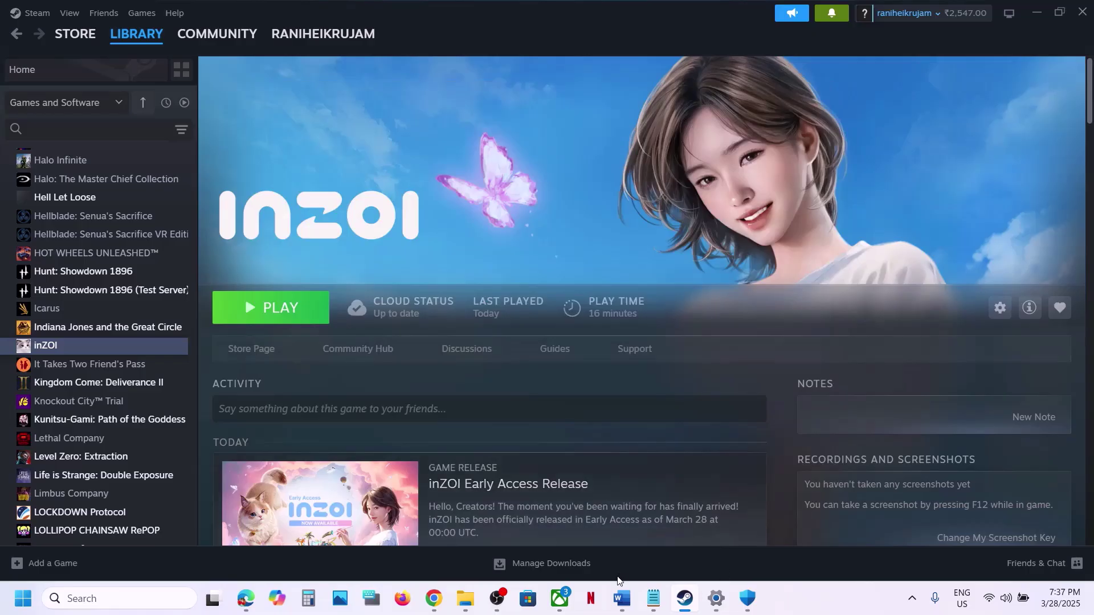
Return to the Word document and review Step 13's advice on closing overlay apps and overclocking applications.
left_click(622, 598)
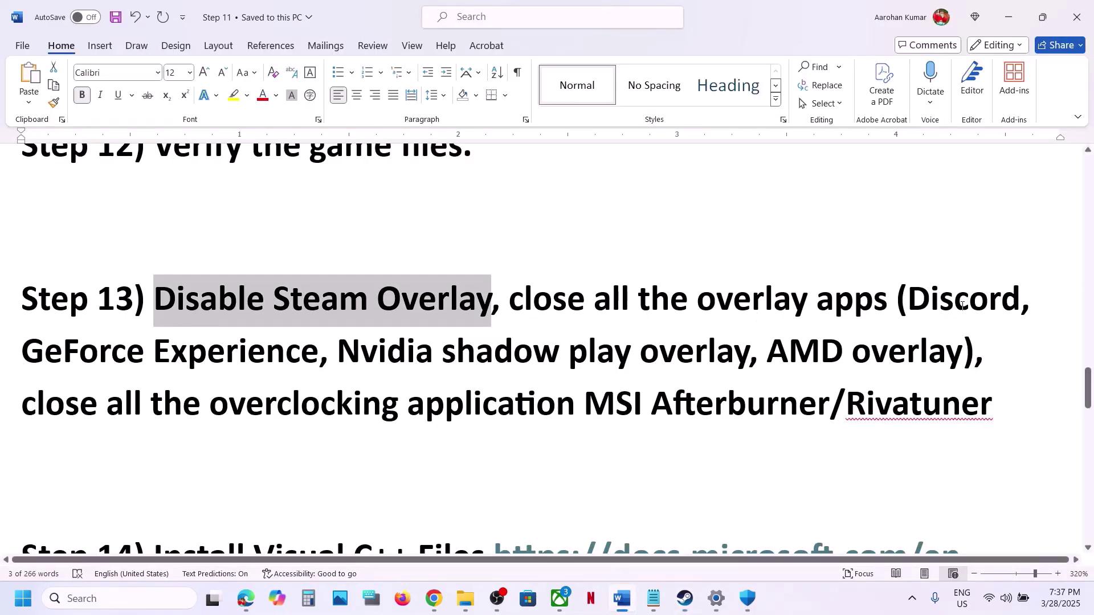
left_click_drag(926, 299, 1001, 300)
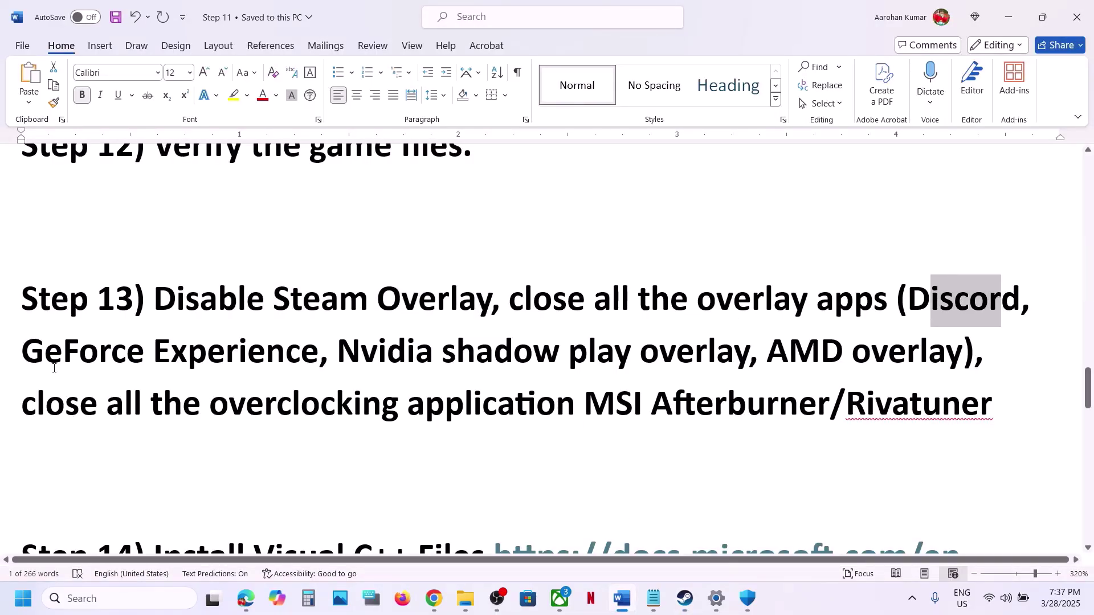
left_click_drag(50, 355, 319, 357)
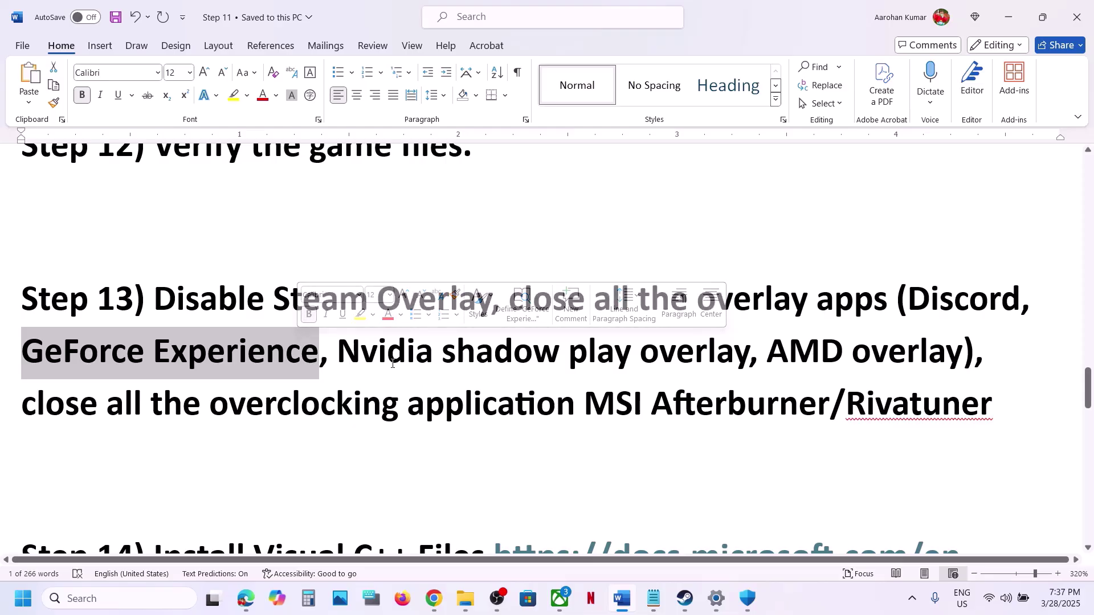
left_click(816, 294)
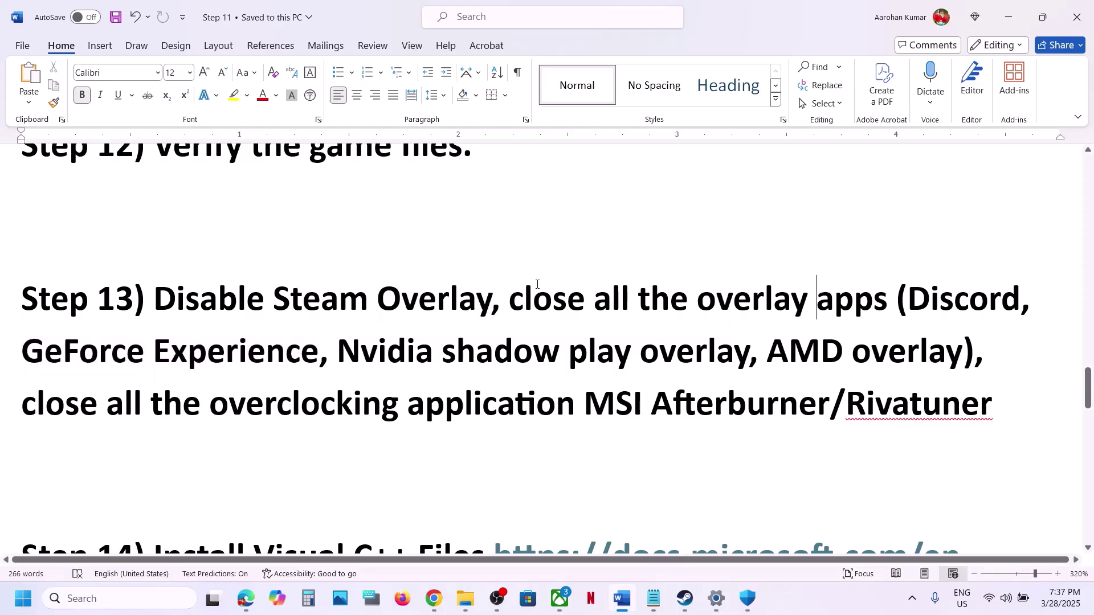
left_click_drag(511, 295, 889, 302)
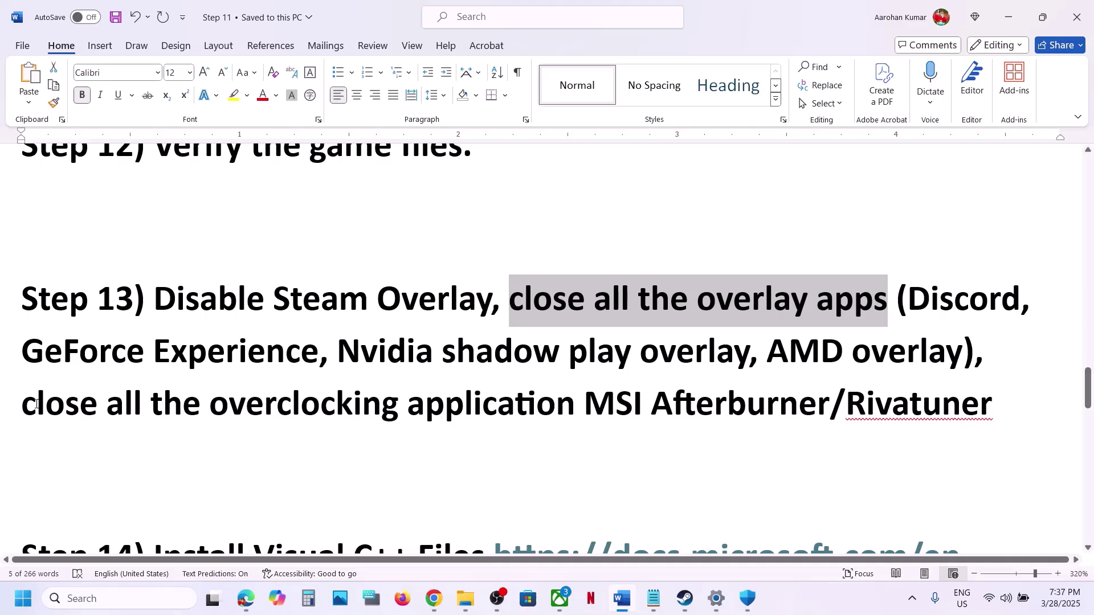
left_click_drag(36, 404, 468, 393)
left_click_drag(588, 395, 921, 408)
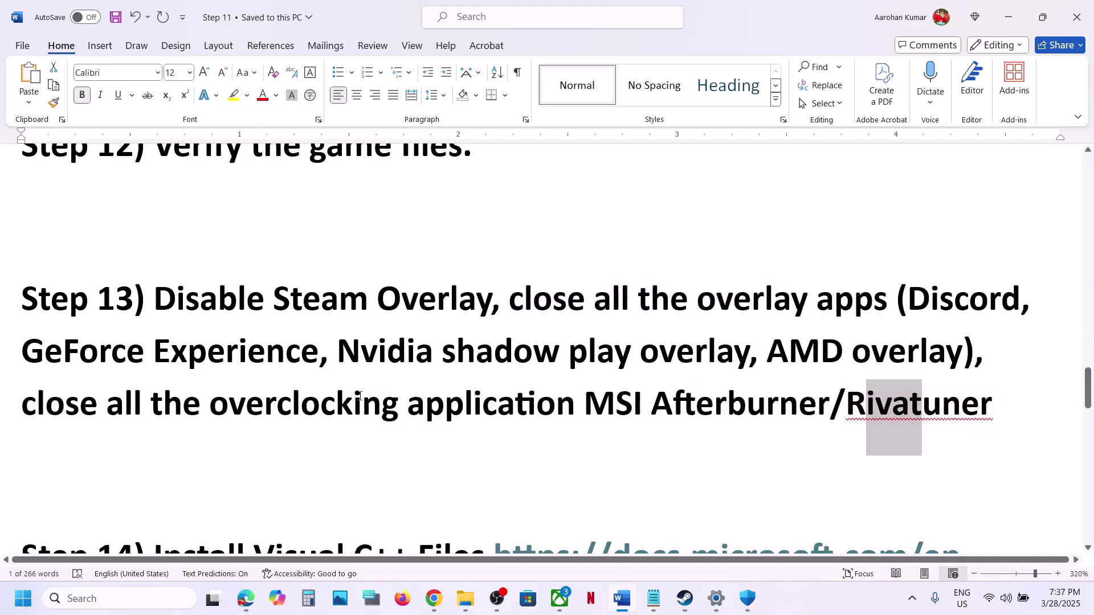
left_click_drag(261, 406, 582, 407)
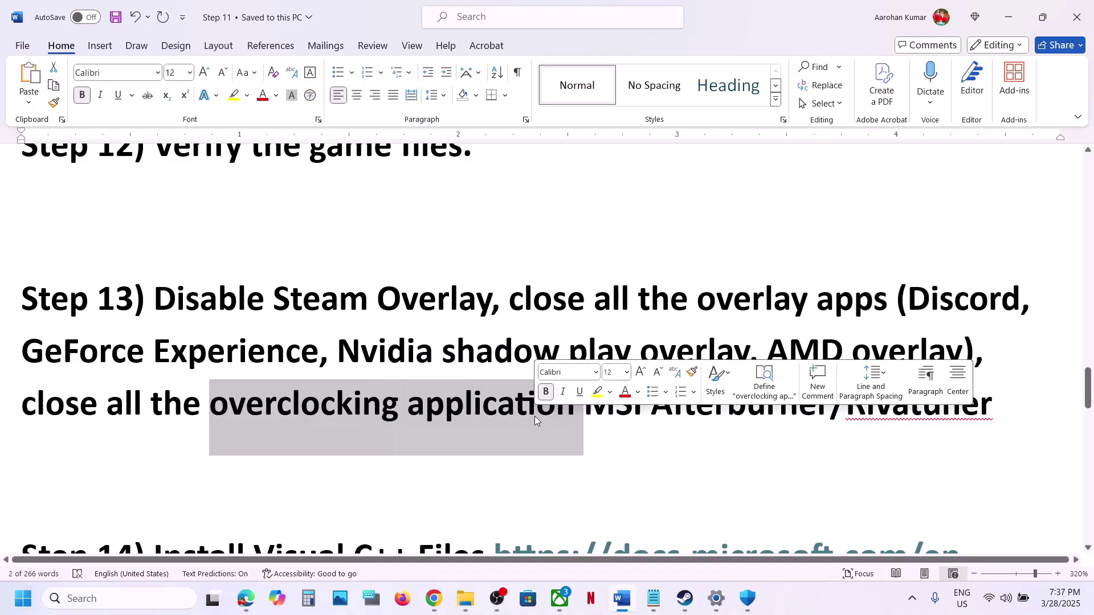
Copy the Visual C++ download link from Step 14 and open it in a new Chrome tab.
scroll(599, 408, "down", 3)
left_click_drag(946, 383, 577, 342)
key("ctrl+c")
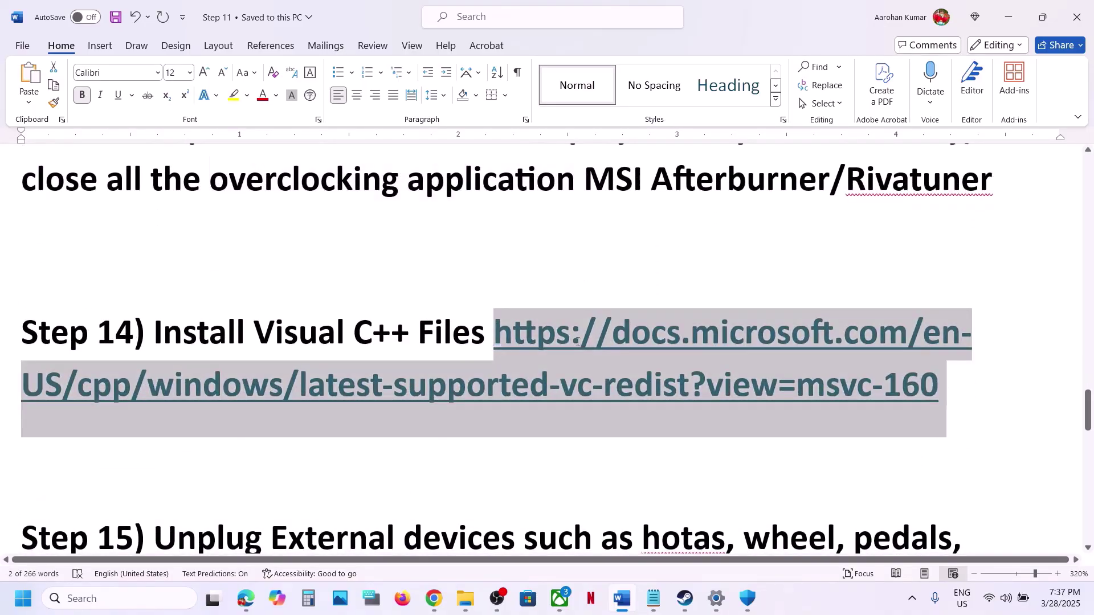
left_click(434, 598)
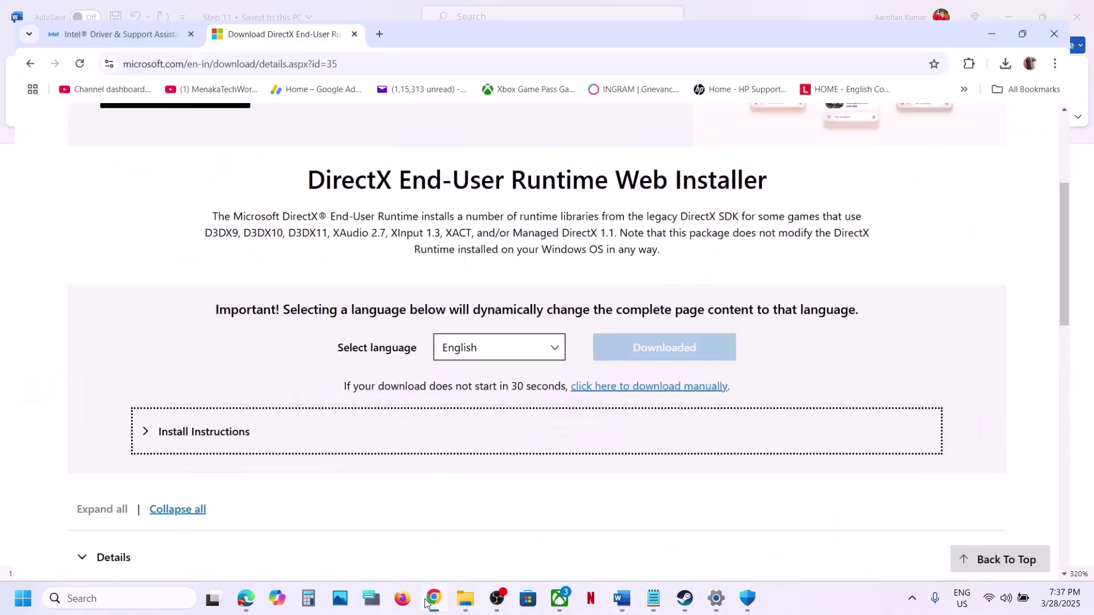
left_click(377, 14)
key("ctrl+v")
key("Return")
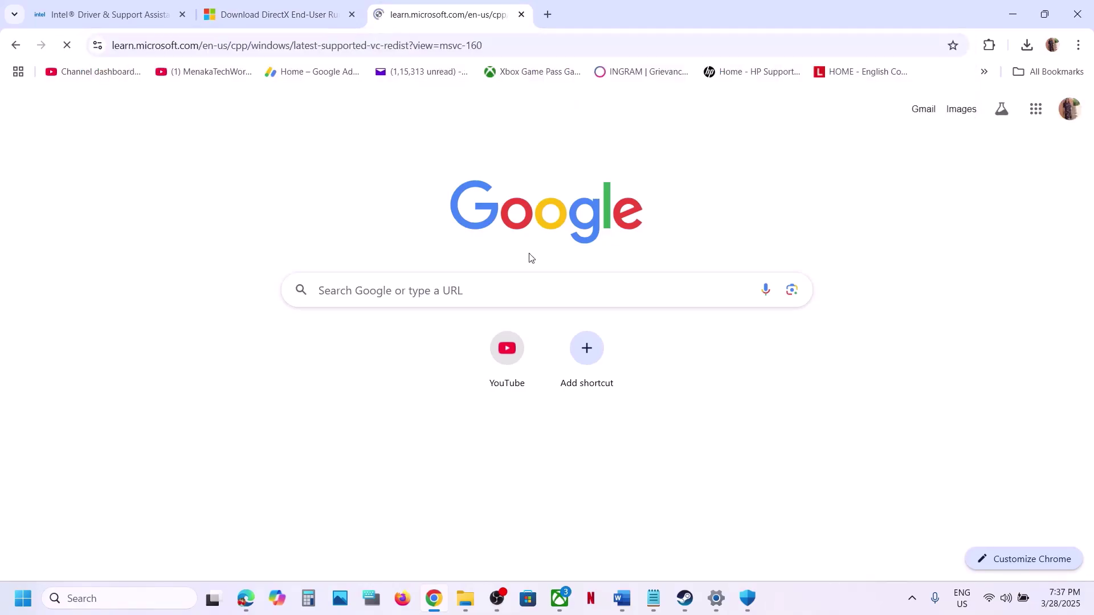
Find the Visual Studio 2015, 2017, 2019, and 2022 section and download the X64 redistributable, vc_redist.x64.exe.
scroll(529, 254, "down", 8)
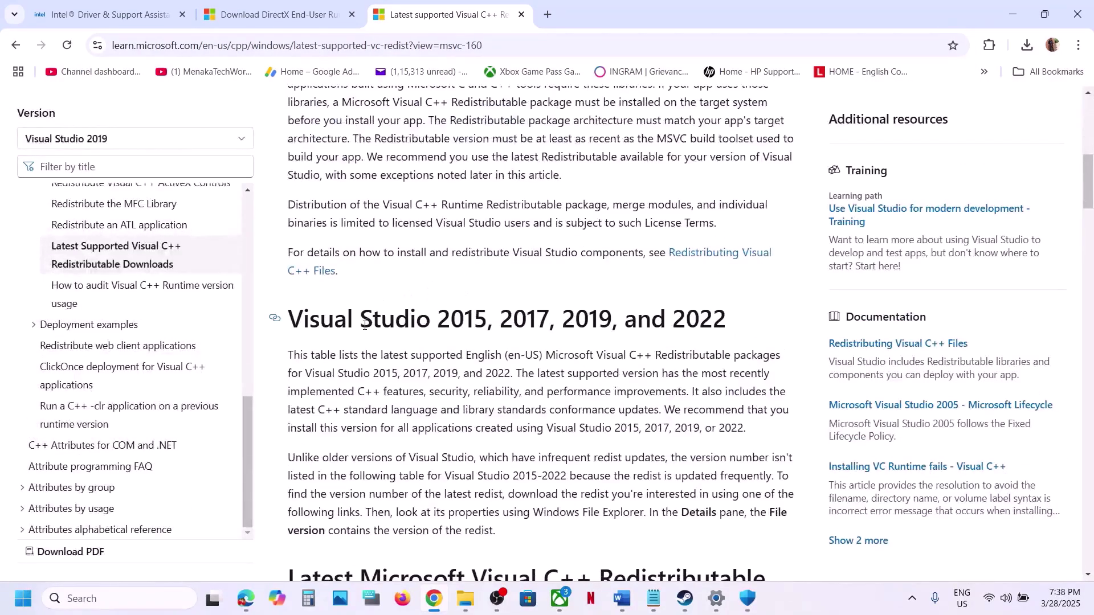
left_click_drag(360, 320, 576, 320)
scroll(606, 318, "down", 6)
scroll(606, 318, "down", 2)
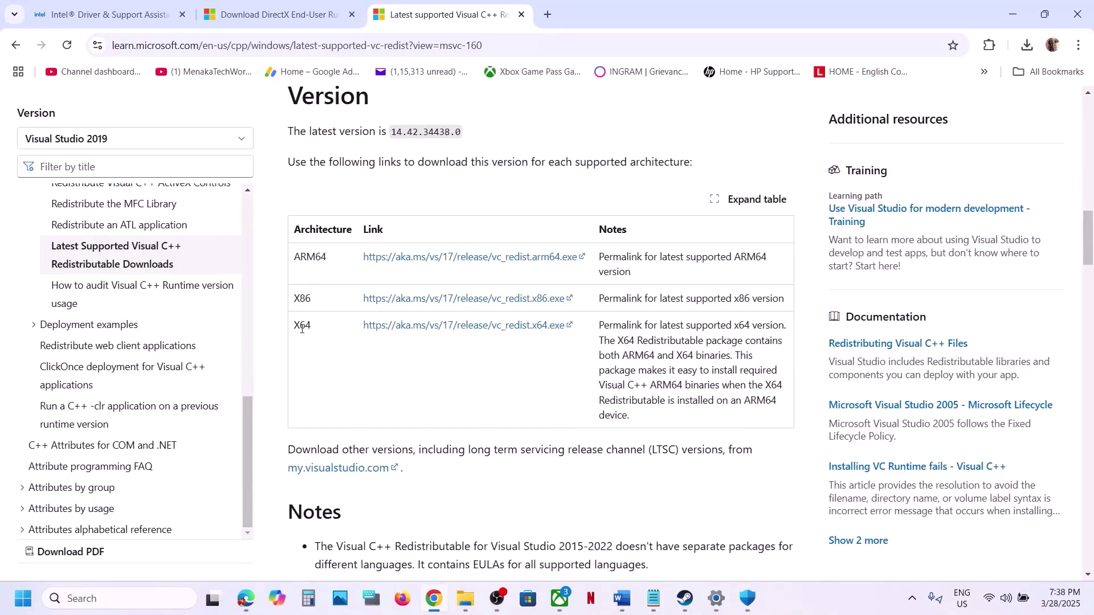
left_click(456, 326)
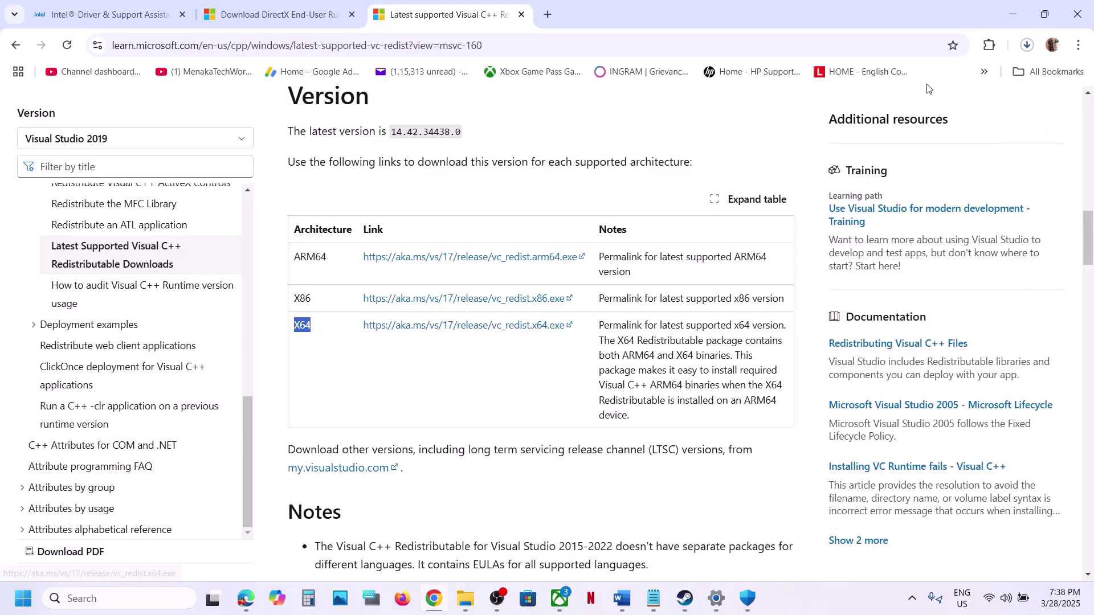
Download the X86 redistributable, vc_redist.x86.exe, and show the recent download history.
left_click(468, 304)
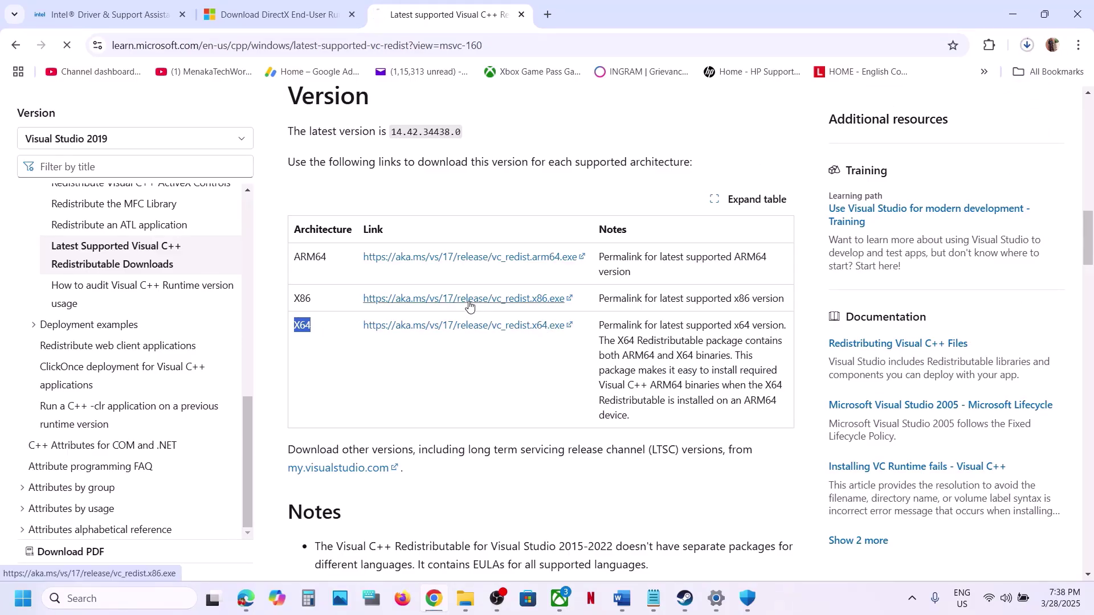
left_click(1027, 45)
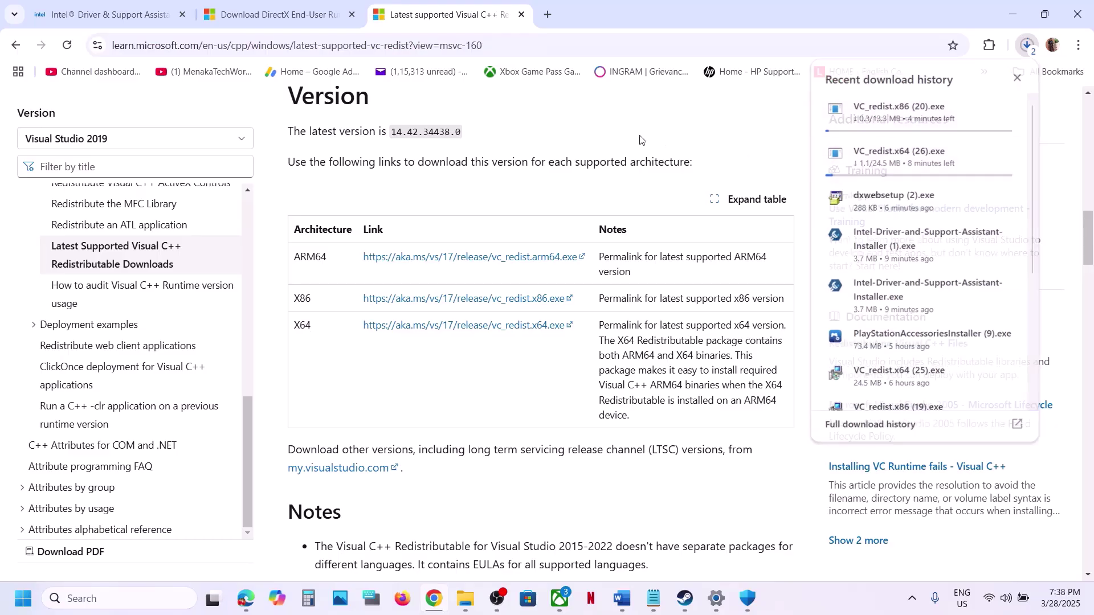
Show the computer's power options, then switch to inZOI's library page in Steam.
left_click(20, 601)
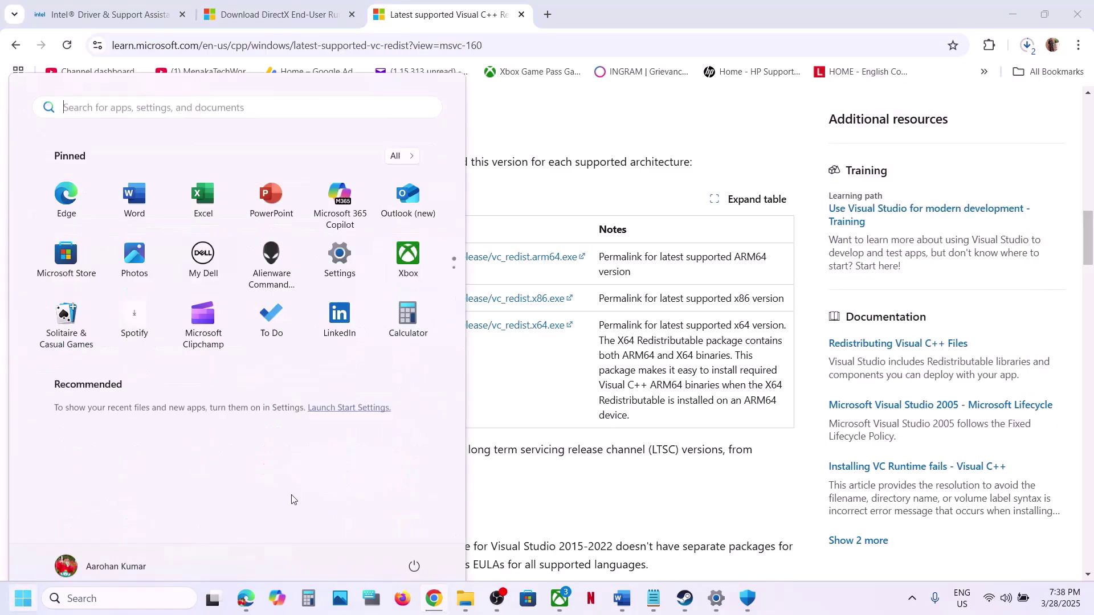
left_click(414, 549)
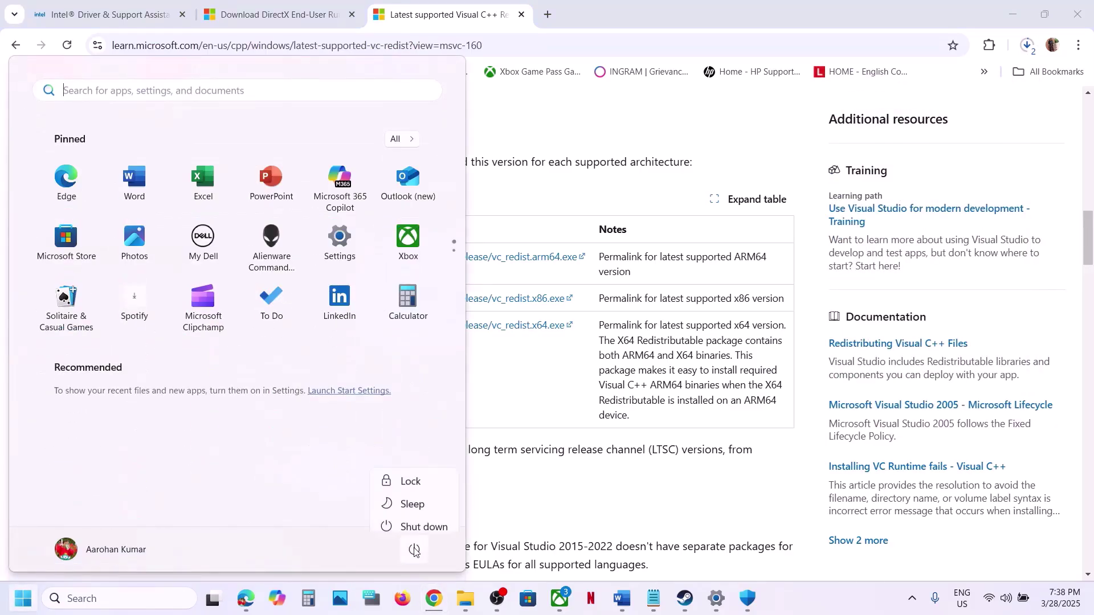
left_click(684, 599)
left_click(685, 601)
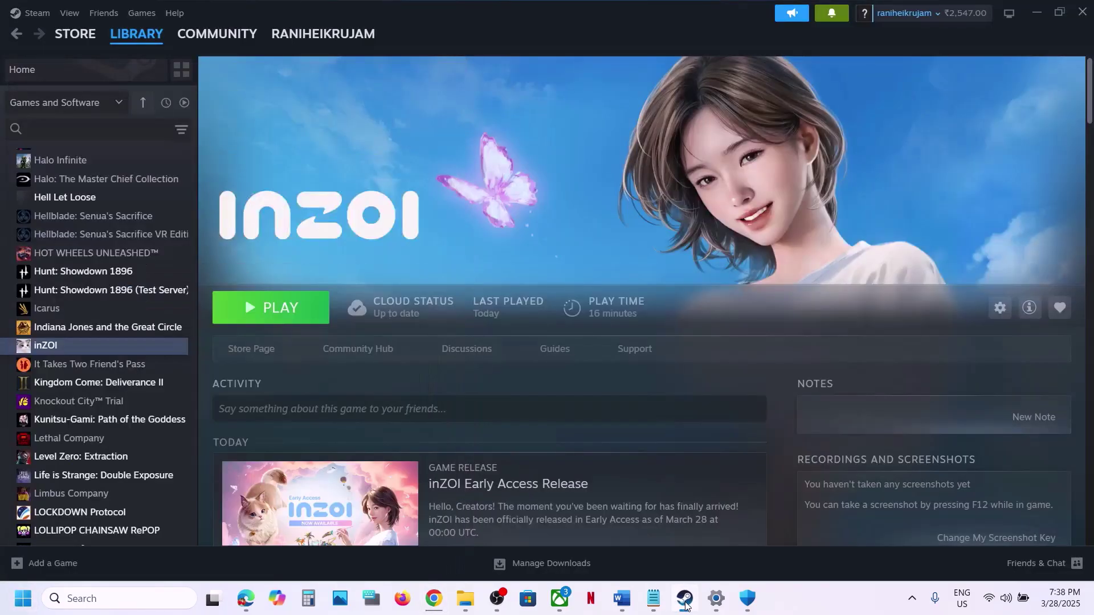
Return to the Word document and read Step 15's advice on external devices, third-party services and undervolting, continuing to Step 16.
left_click(626, 610)
scroll(490, 442, "down", 4)
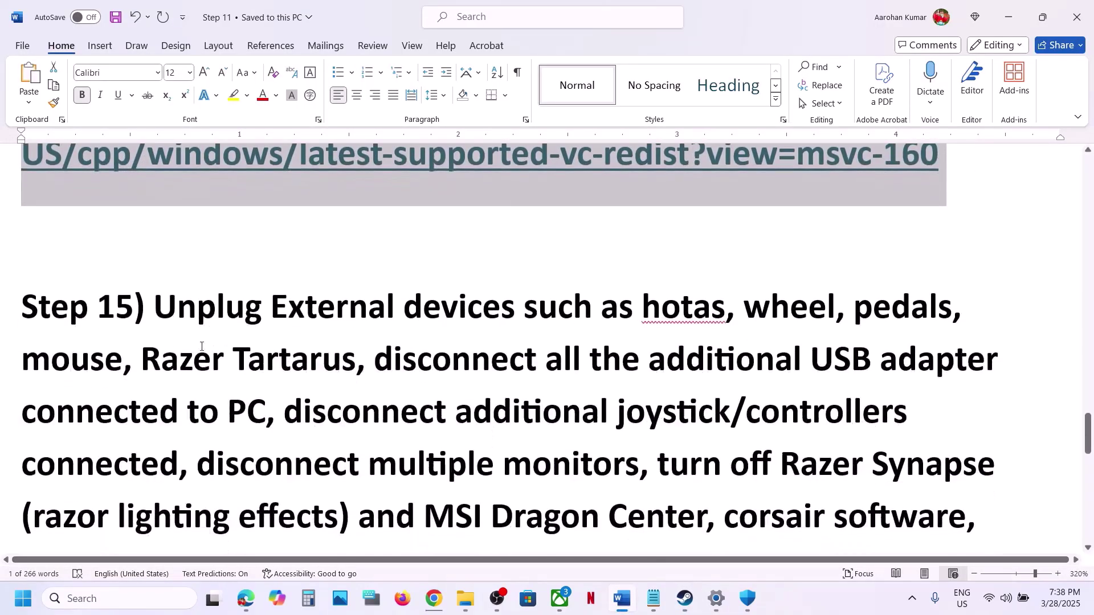
left_click_drag(165, 315, 257, 408)
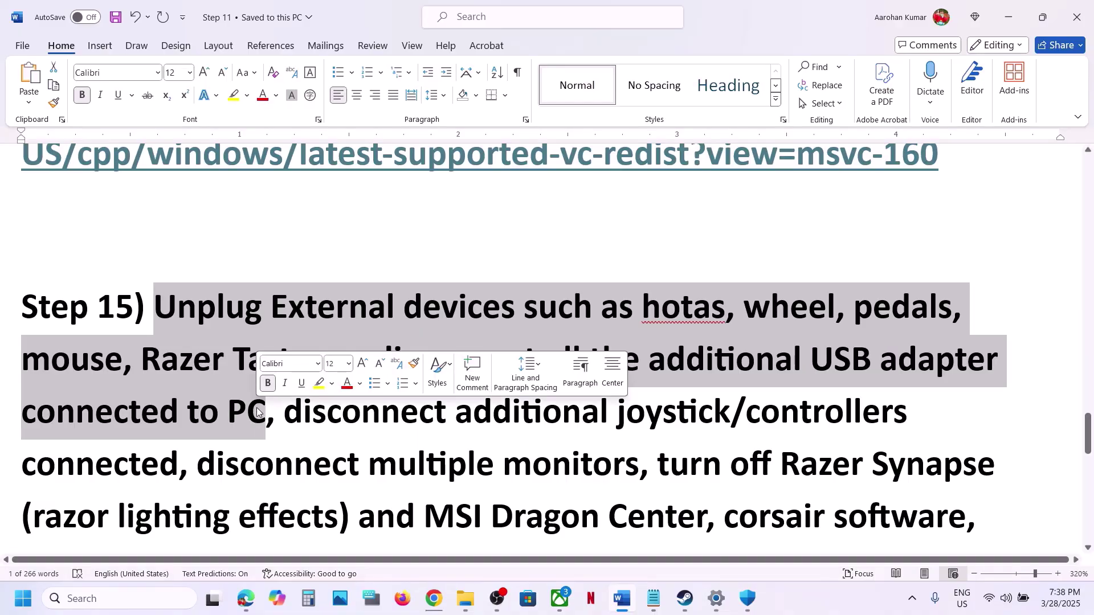
scroll(258, 408, "down", 4)
scroll(254, 405, "up", 3)
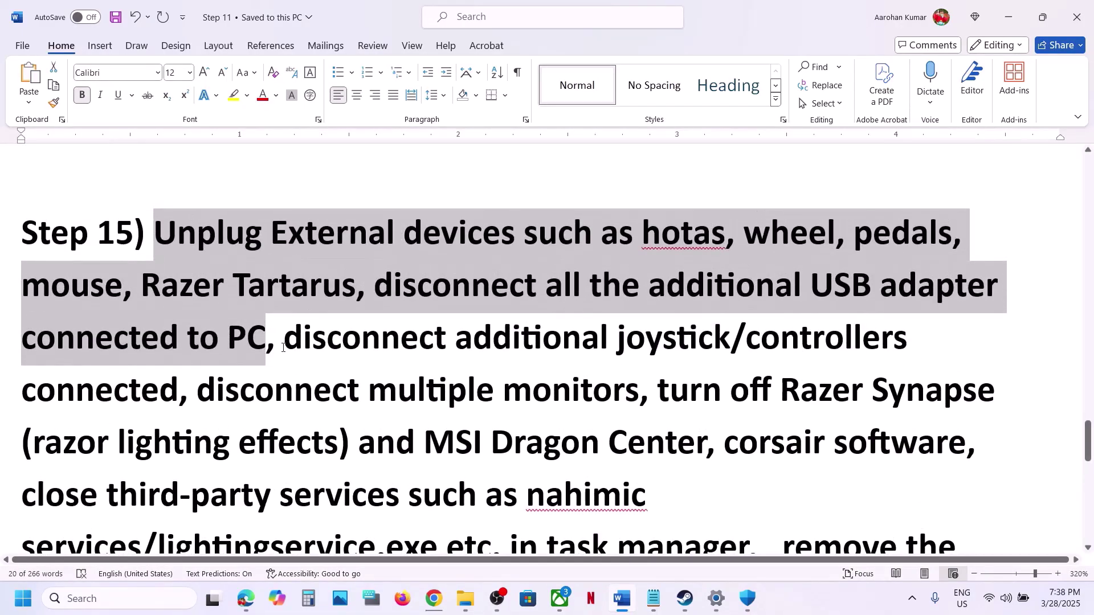
left_click_drag(283, 347, 91, 395)
left_click_drag(130, 399, 180, 399)
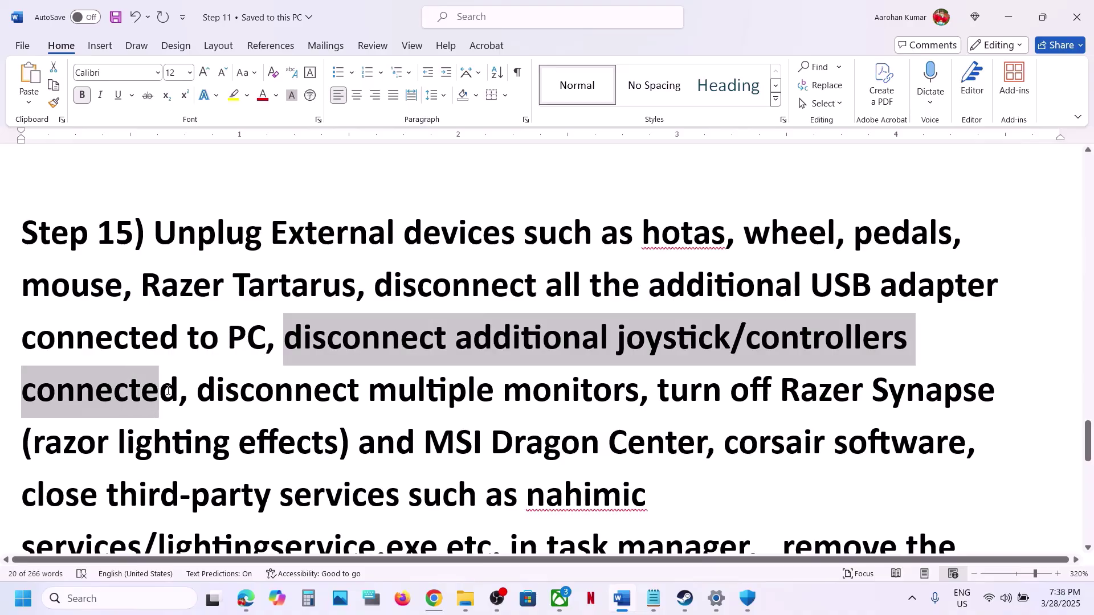
scroll(241, 261, "down", 2)
left_click_drag(204, 272, 176, 376)
scroll(764, 435, "down", 2)
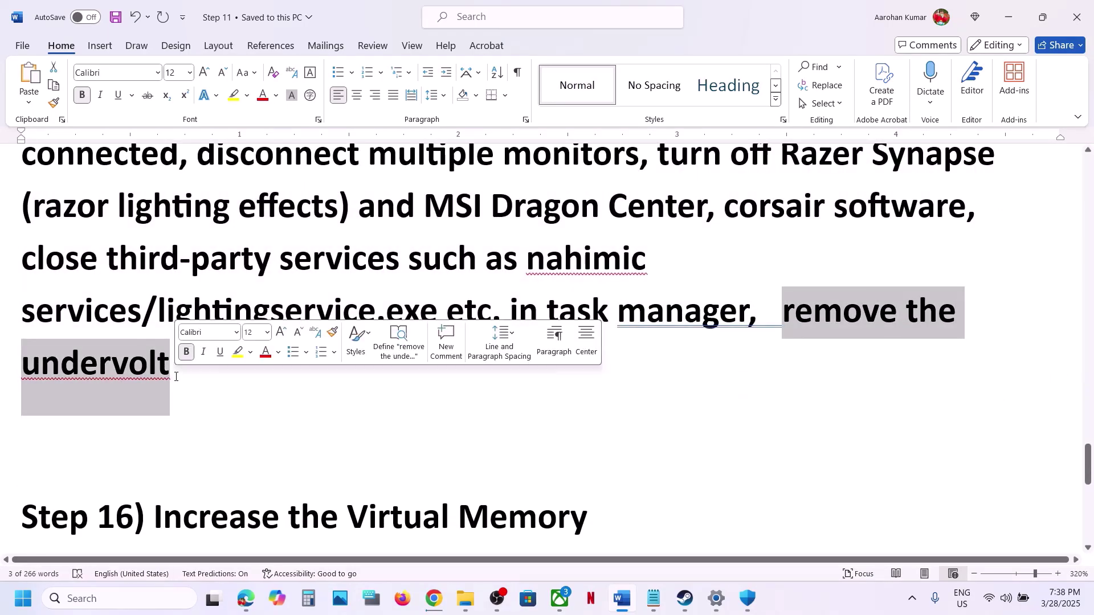
scroll(176, 374, "down", 3)
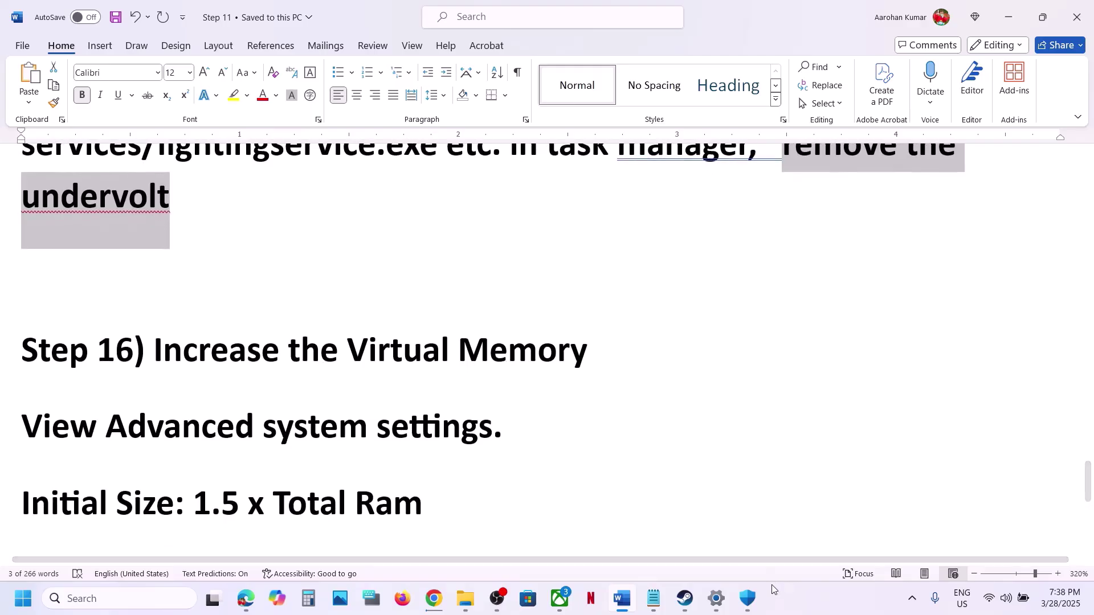
Copy "View Advanced system settings" from the Word document and use it in Windows search to open System Properties.
left_click(780, 601)
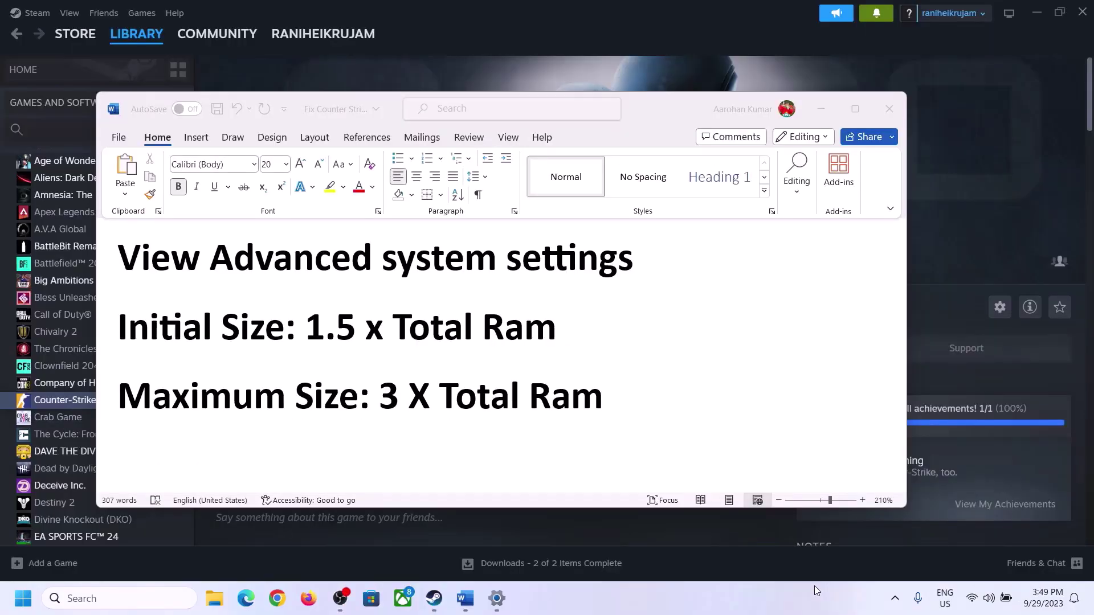
left_click(161, 263)
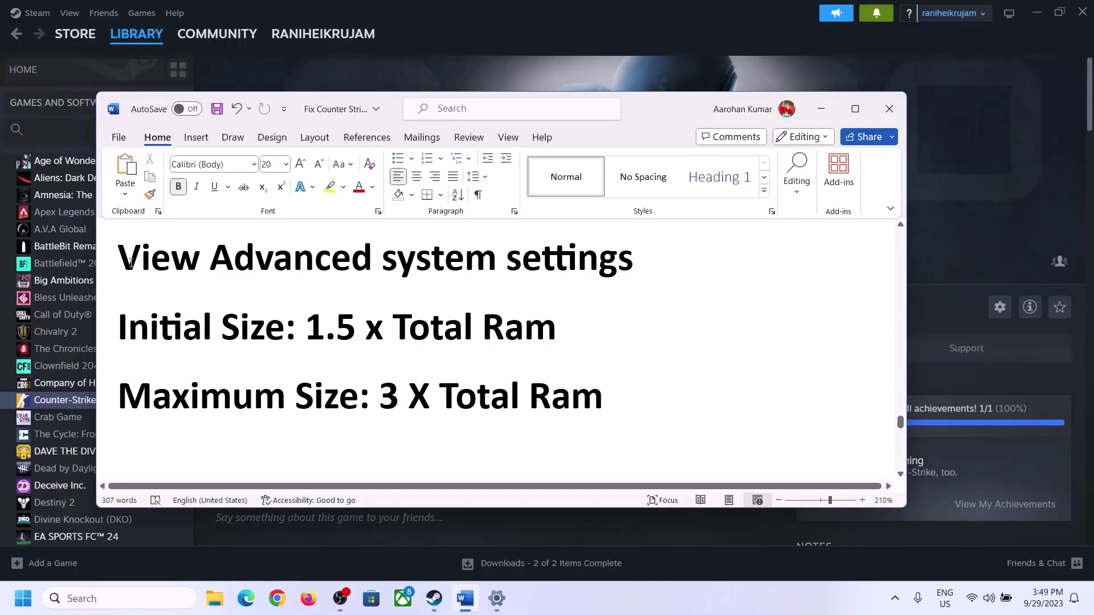
left_click_drag(128, 262, 619, 259)
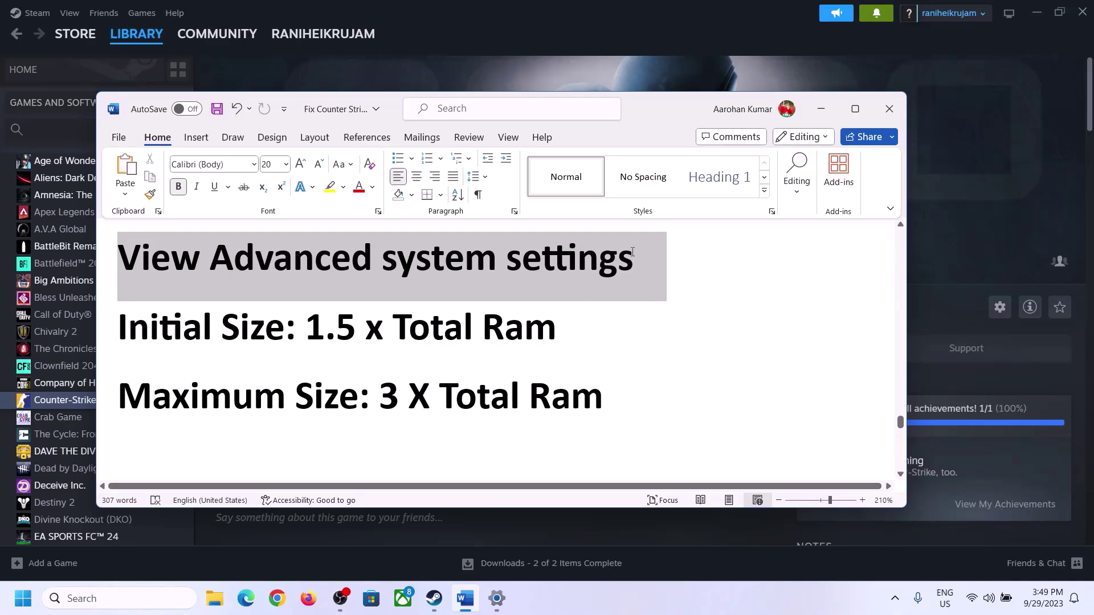
key("ctrl+c")
left_click(129, 598)
key("ctrl+v")
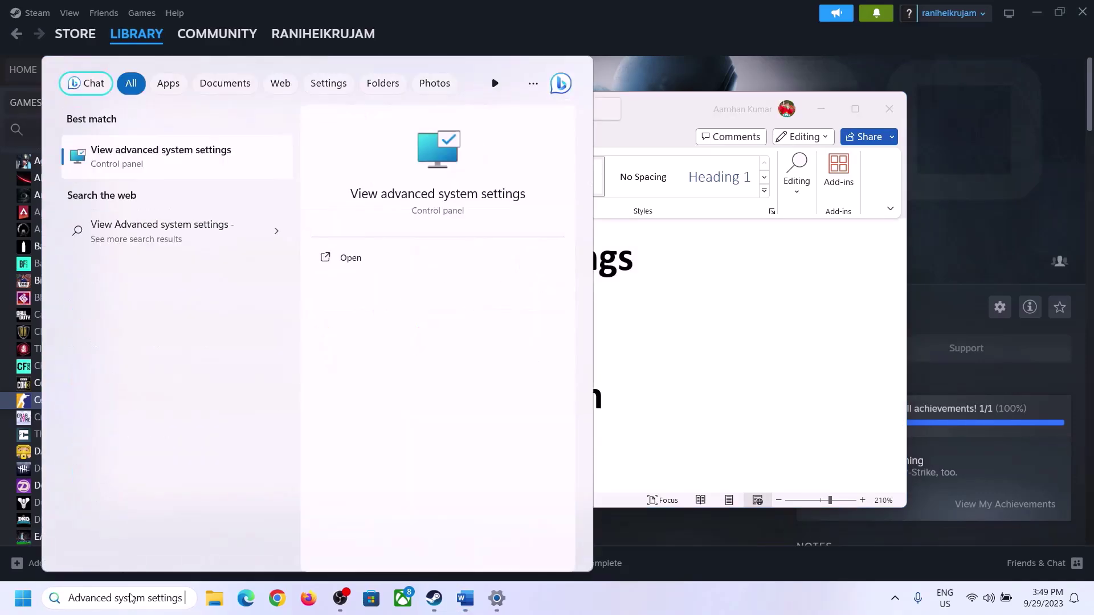
left_click(156, 165)
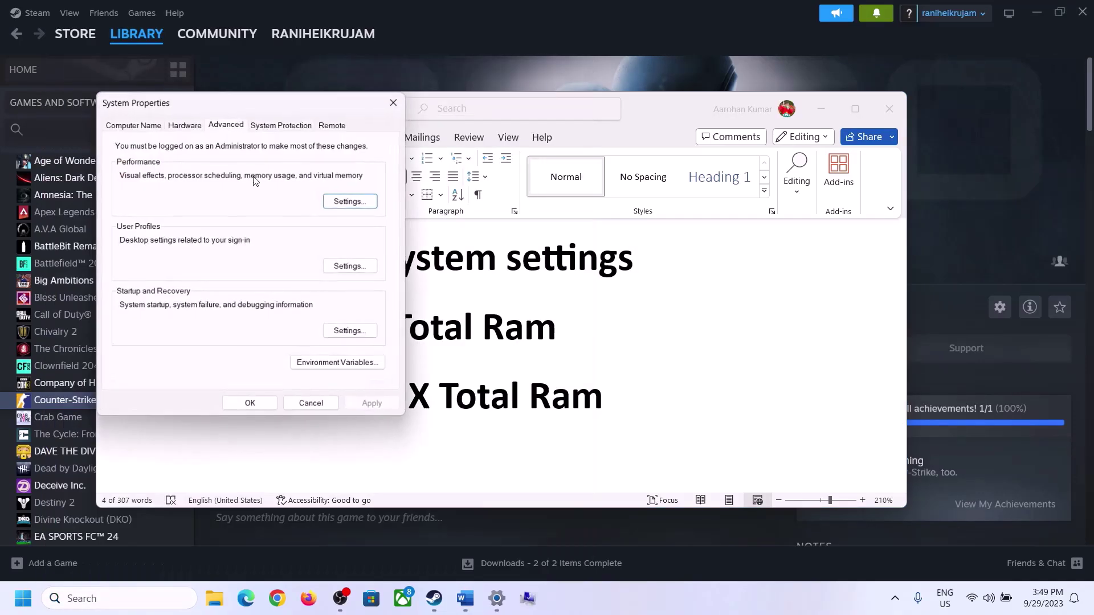
Open the Virtual Memory settings, turn off automatic paging file management and choose Custom size for drive C.
left_click_drag(228, 111, 489, 197)
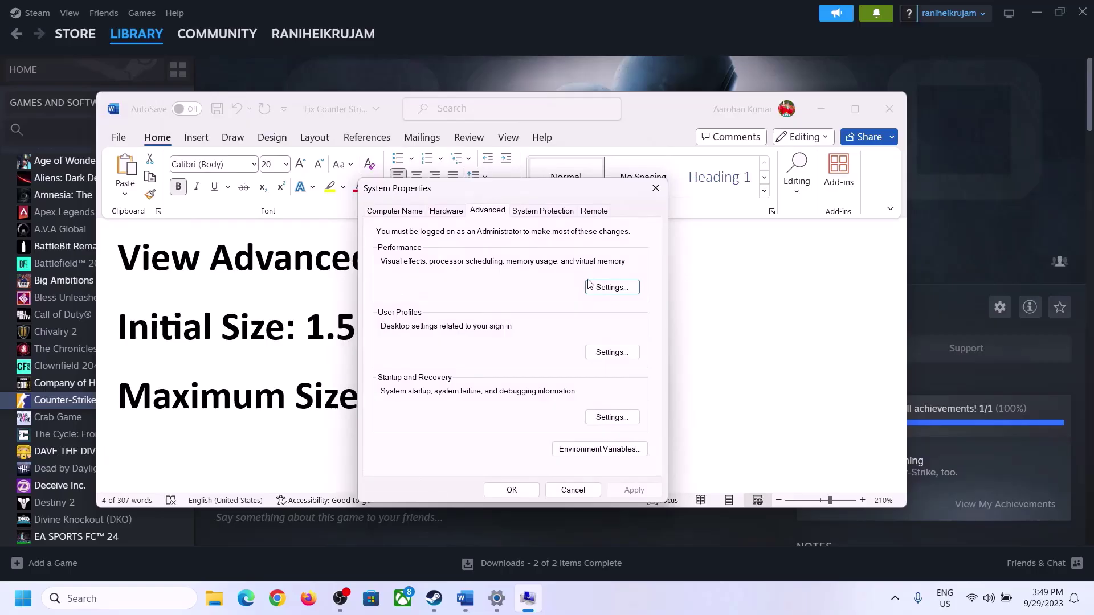
left_click(612, 291)
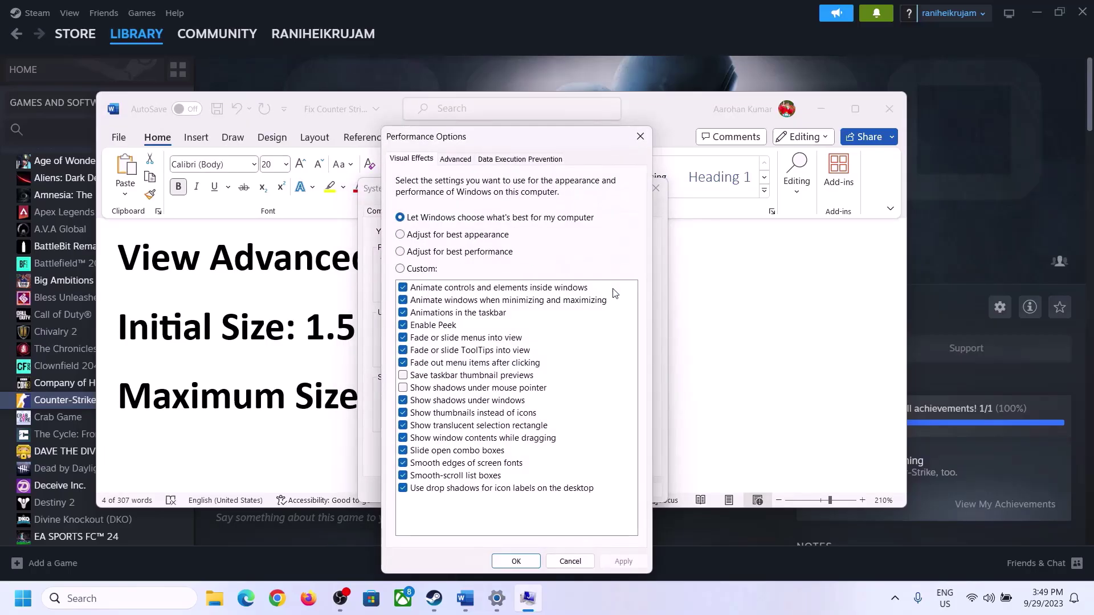
left_click(457, 160)
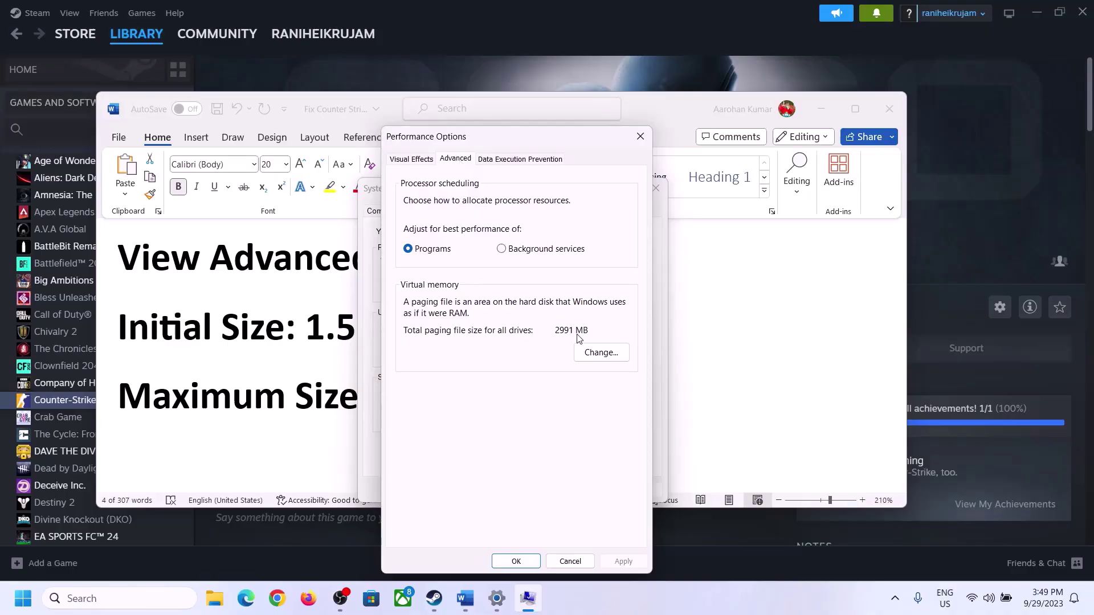
left_click(605, 352)
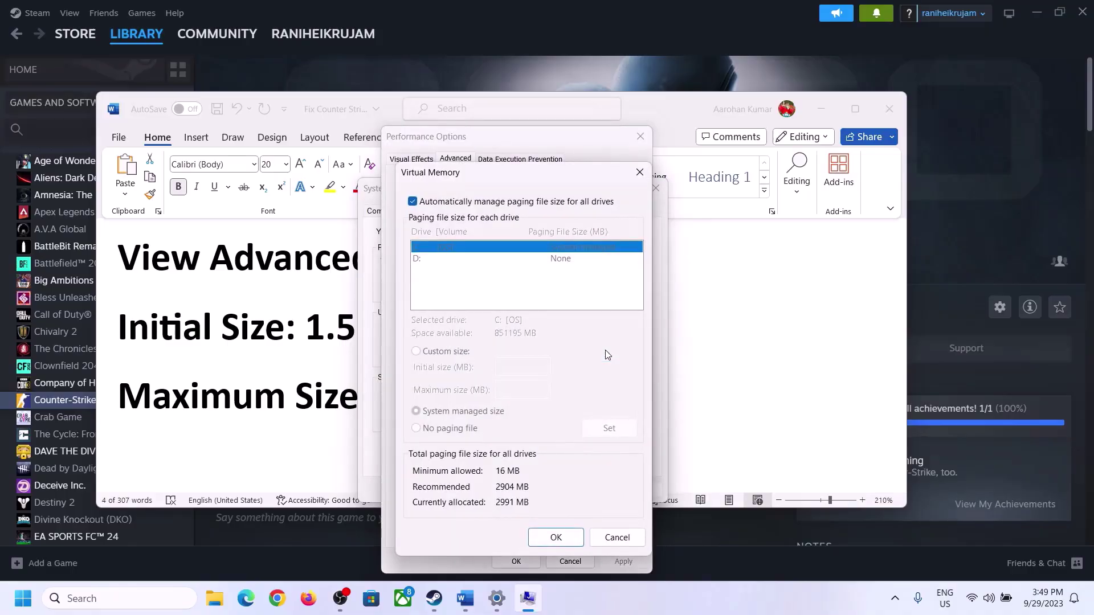
left_click(412, 202)
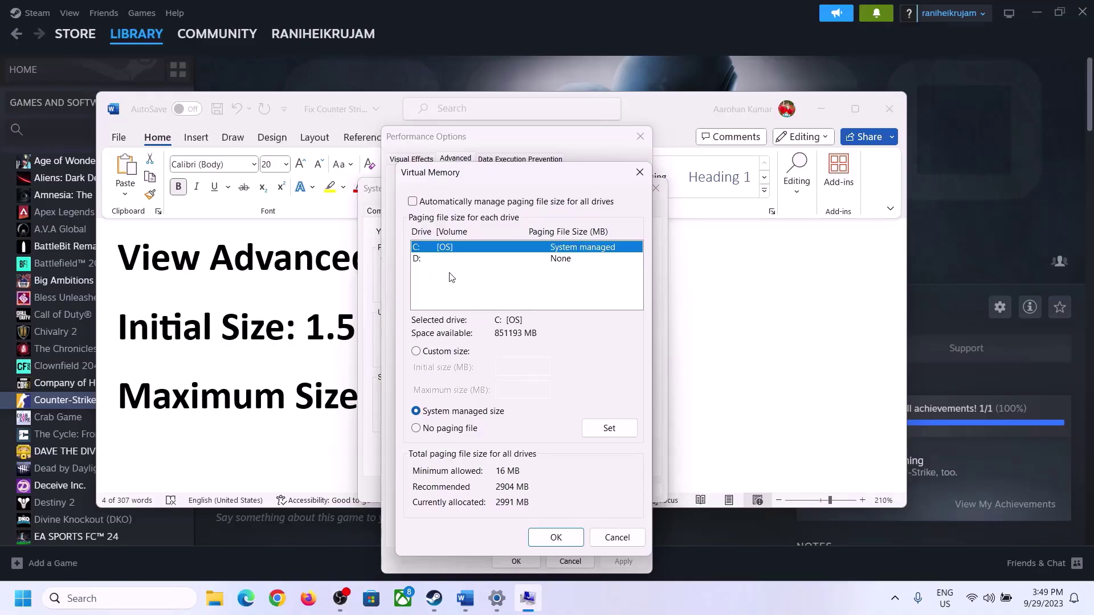
left_click(417, 352)
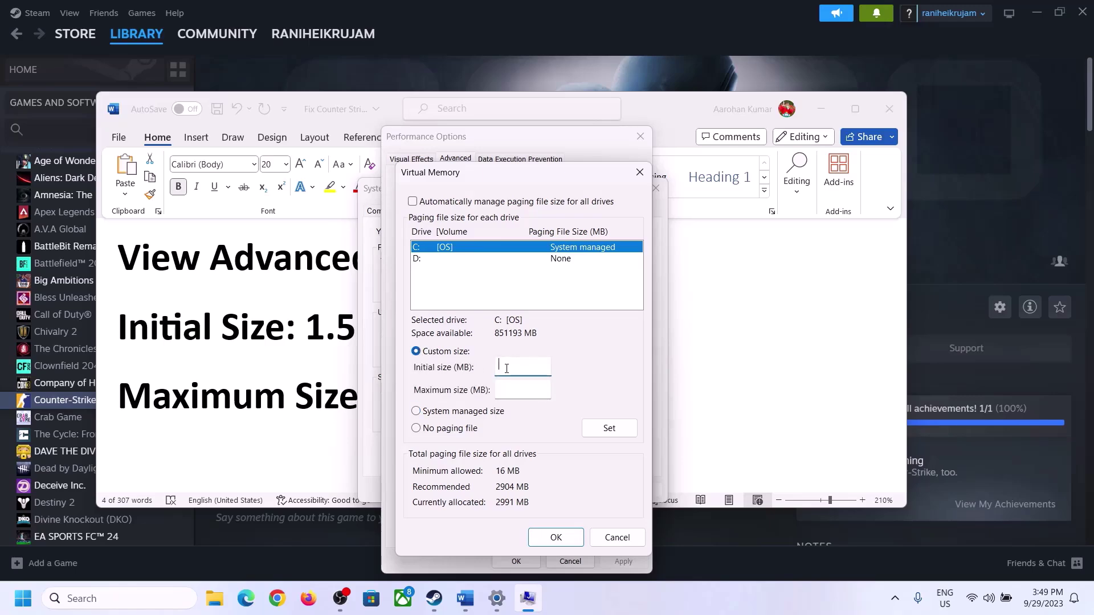
Review the Initial Size formula in Word, check the installed RAM on the Settings System About page, and return to Virtual Memory.
left_click(296, 335)
left_click_drag(308, 329, 506, 340)
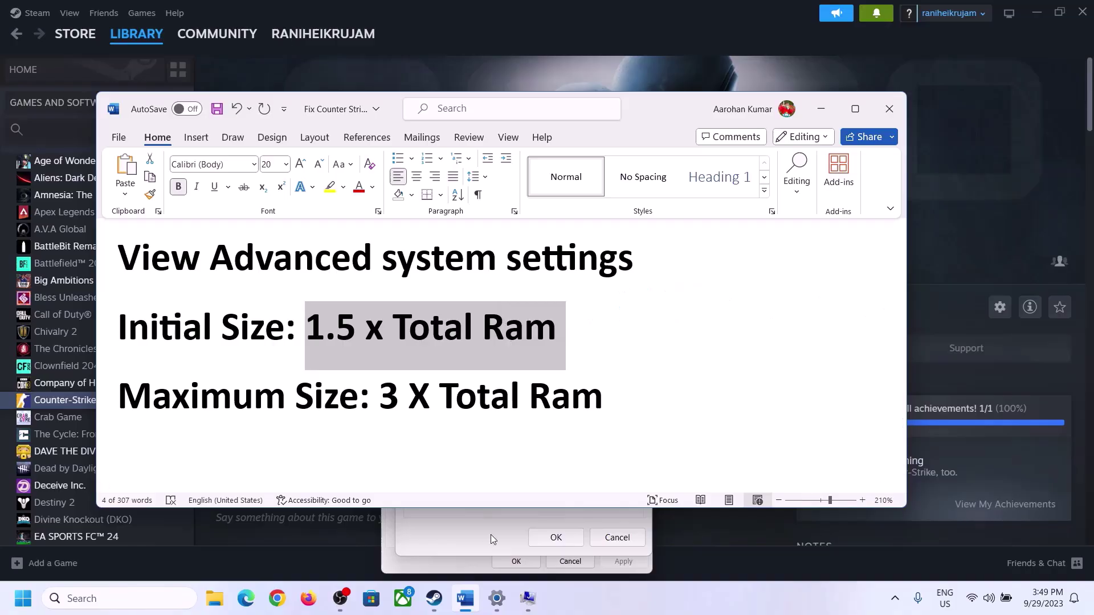
left_click(498, 600)
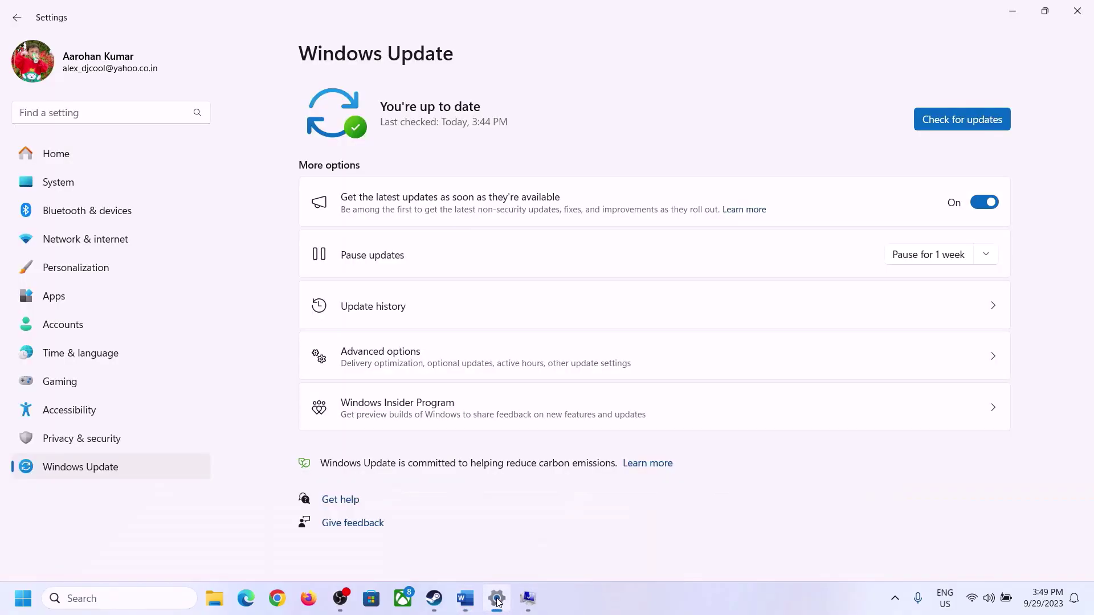
left_click(50, 183)
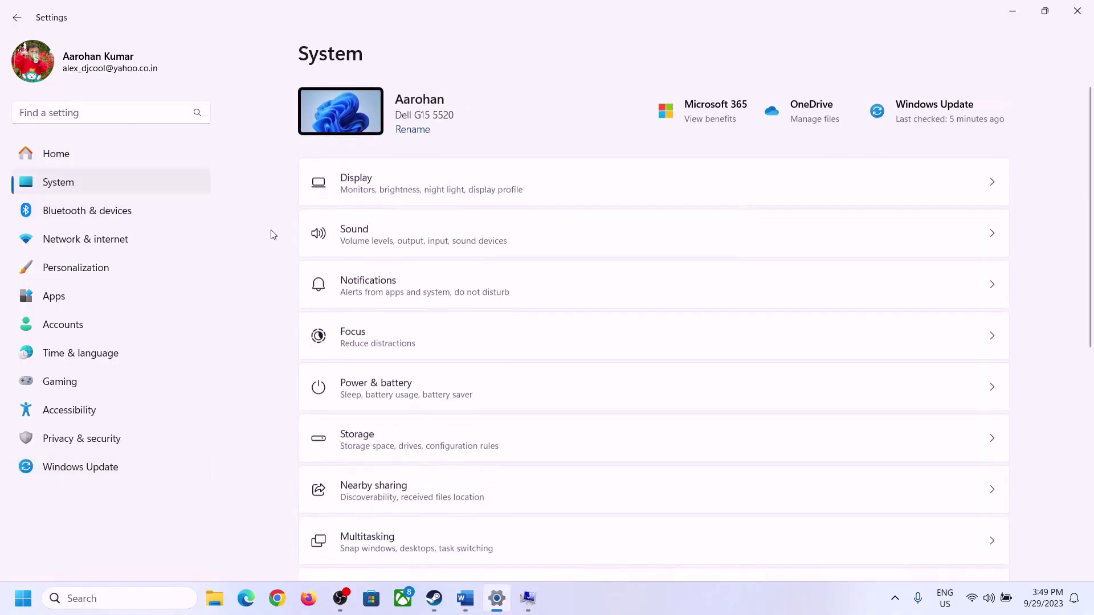
scroll(402, 417, "down", 8)
left_click(365, 535)
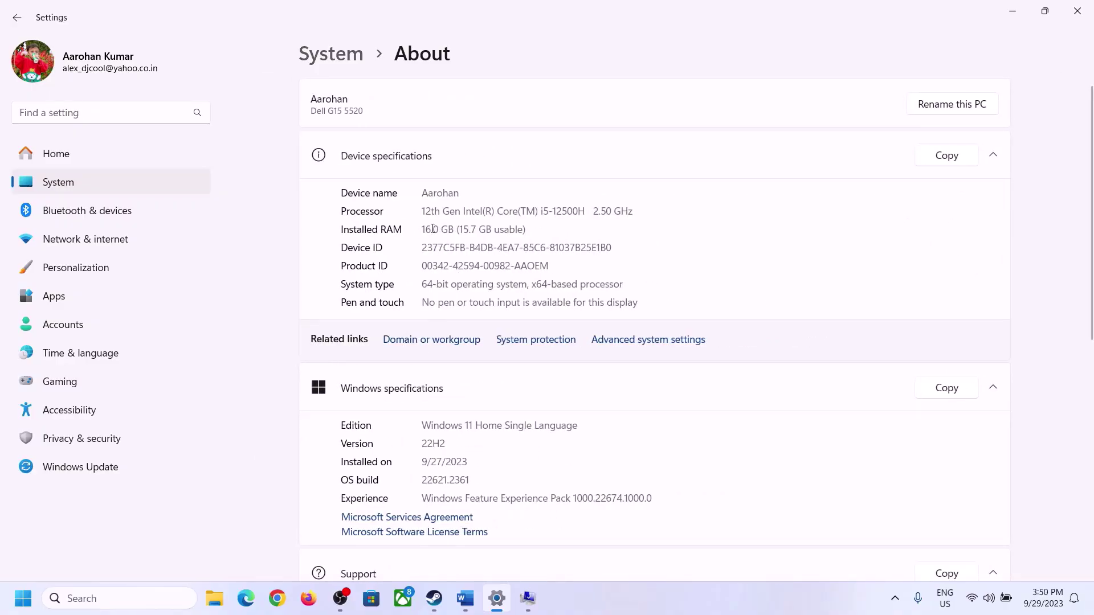
left_click_drag(433, 229, 416, 229)
left_click(438, 229)
left_click_drag(435, 229, 421, 223)
left_click(519, 597)
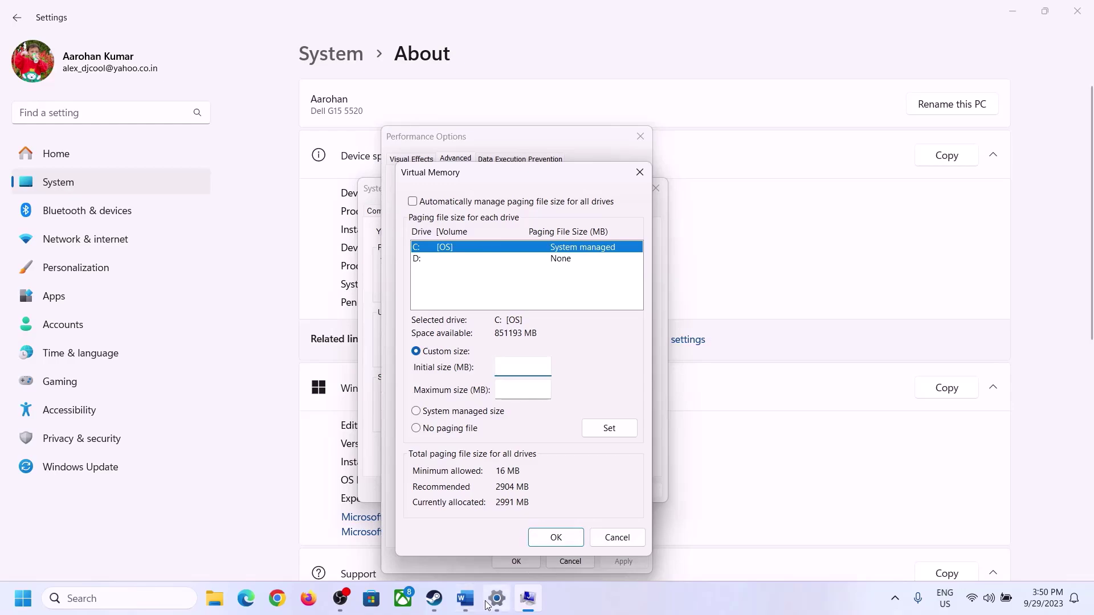
Launch Calculator with the Run command calc and place it beside the paging size formulas in Word.
mouse_move(496, 597)
mouse_move(493, 527)
key("super+r")
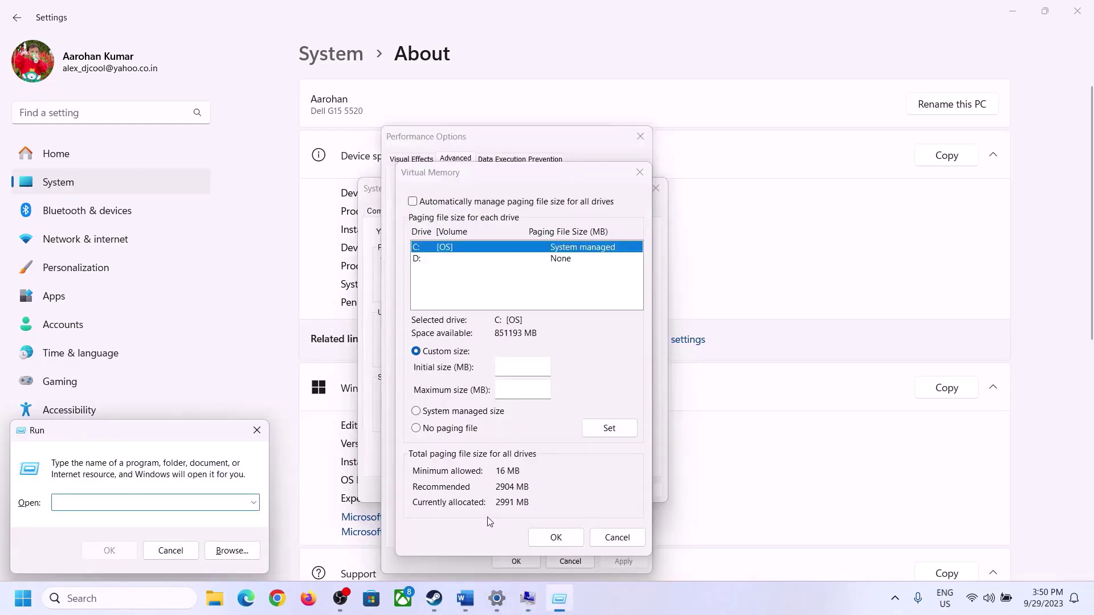
type("calc")
left_click(92, 551)
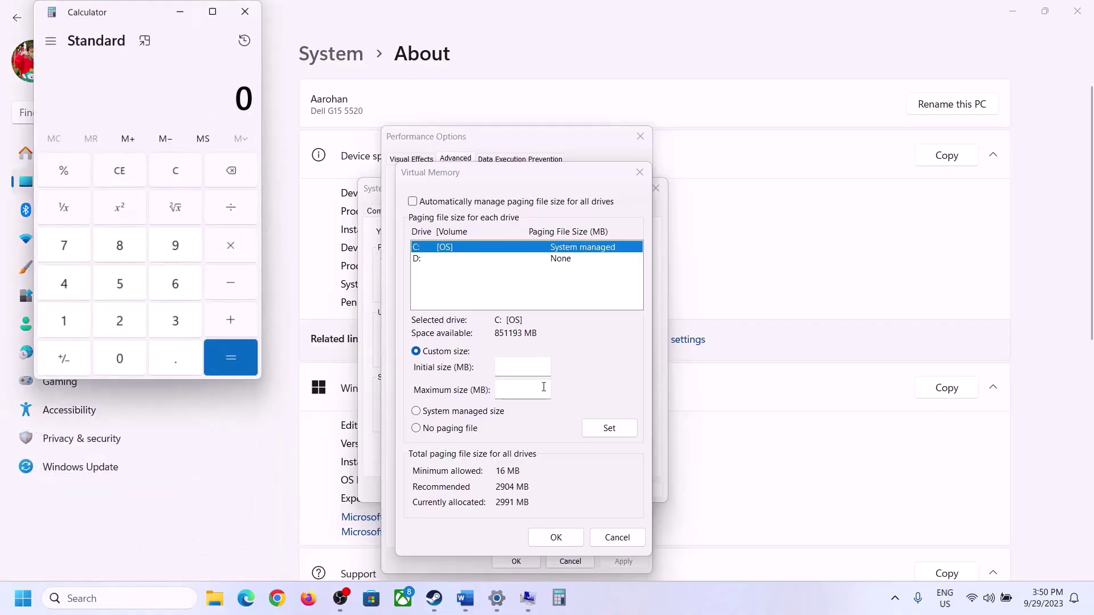
left_click_drag(137, 20, 799, 187)
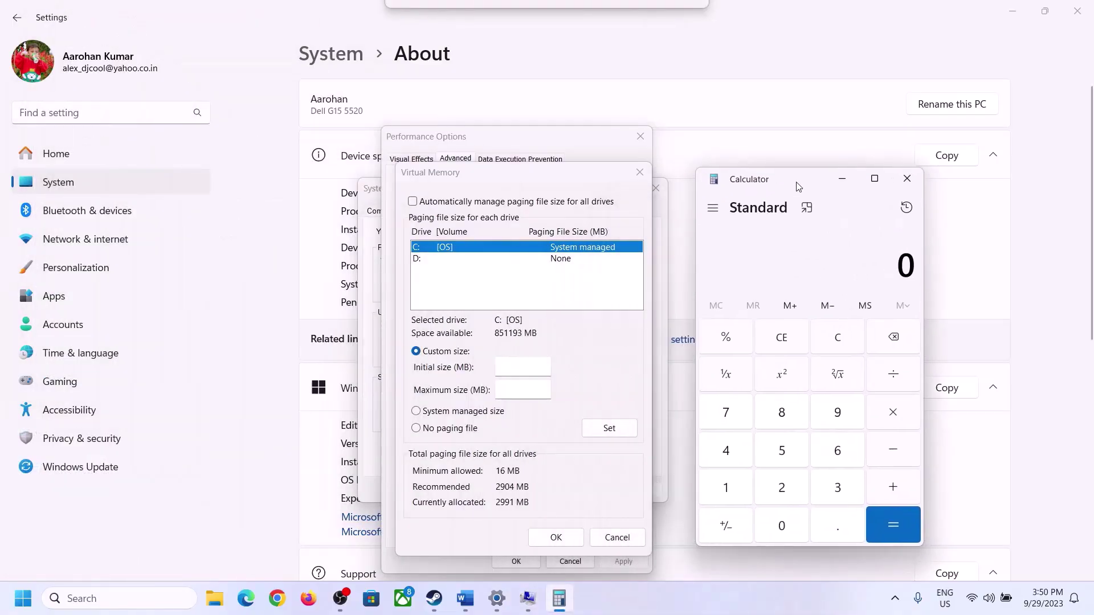
left_click(466, 605)
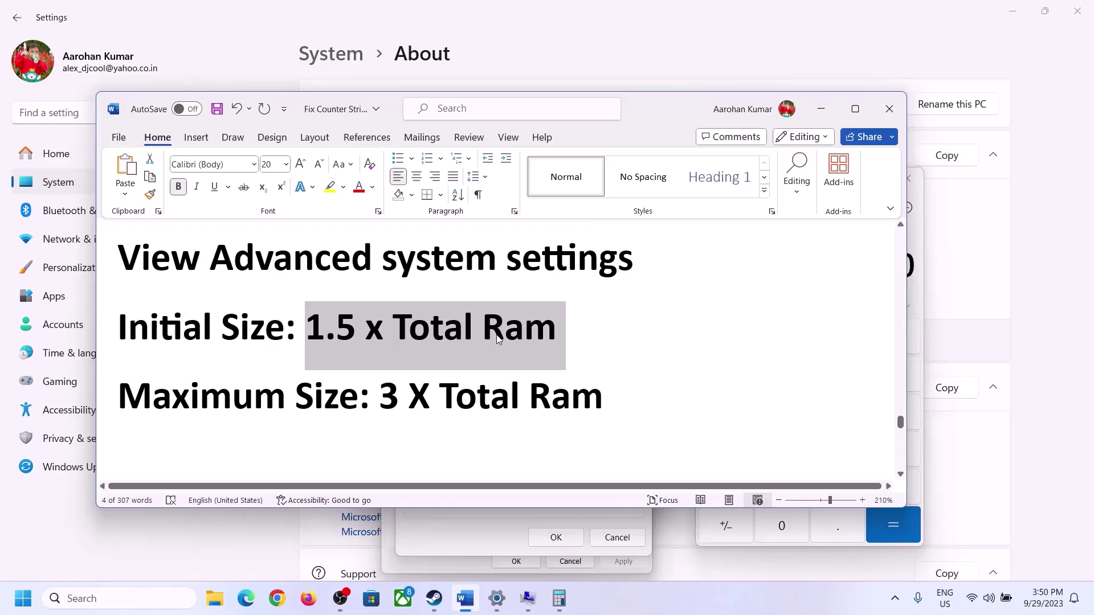
left_click(559, 598)
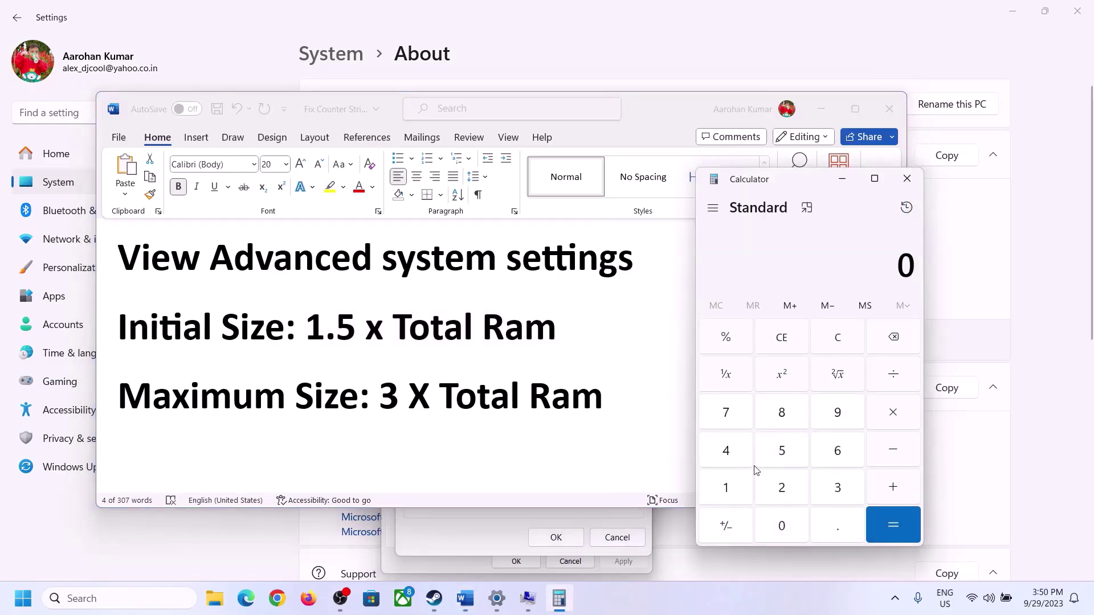
left_click(727, 489)
left_click(832, 459)
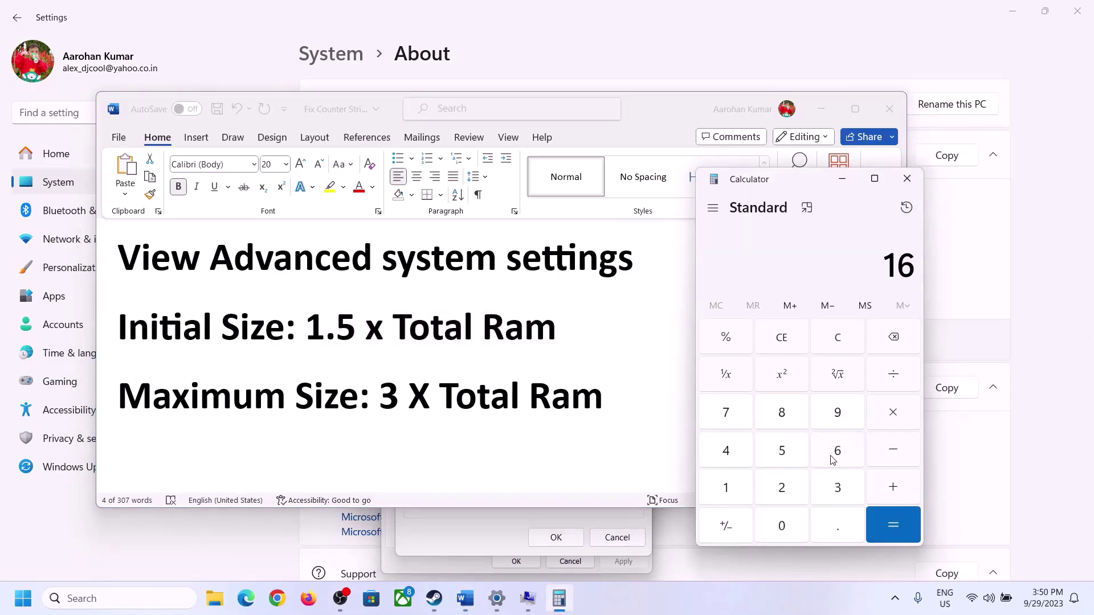
left_click(837, 346)
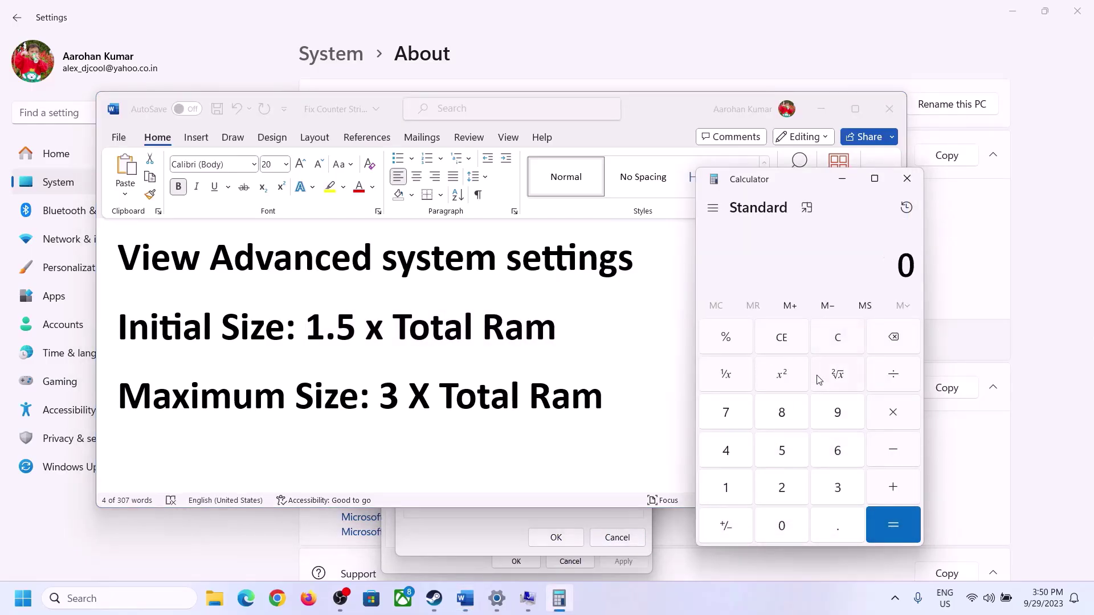
Calculate 16 × 1024 in Calculator to convert the total RAM to megabytes.
left_click(734, 489)
left_click(821, 457)
left_click(725, 488)
left_click(784, 527)
left_click(781, 488)
left_click(740, 462)
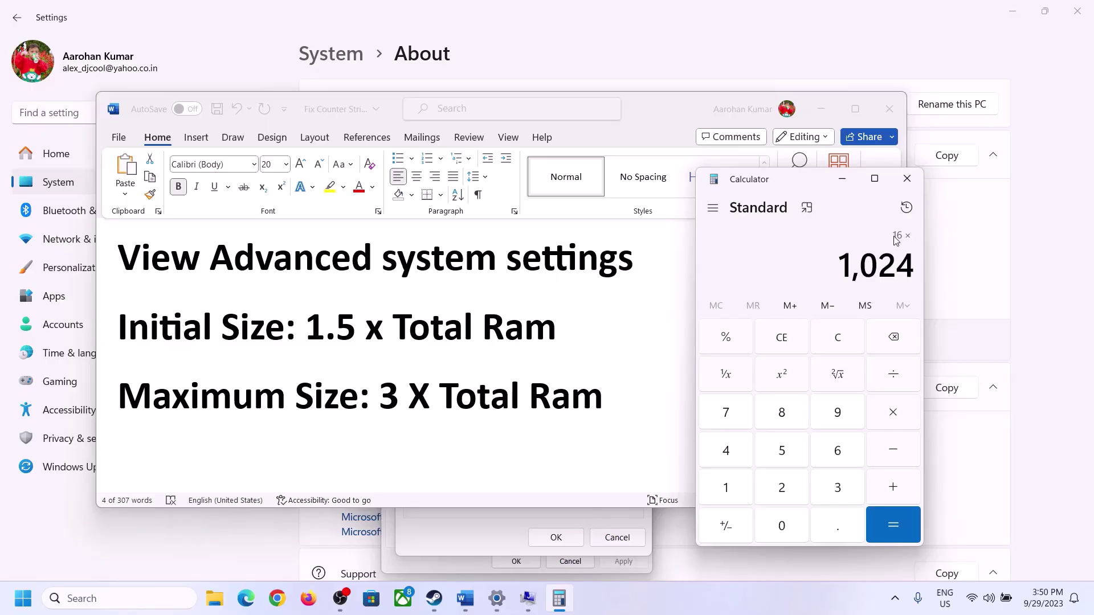
left_click(892, 526)
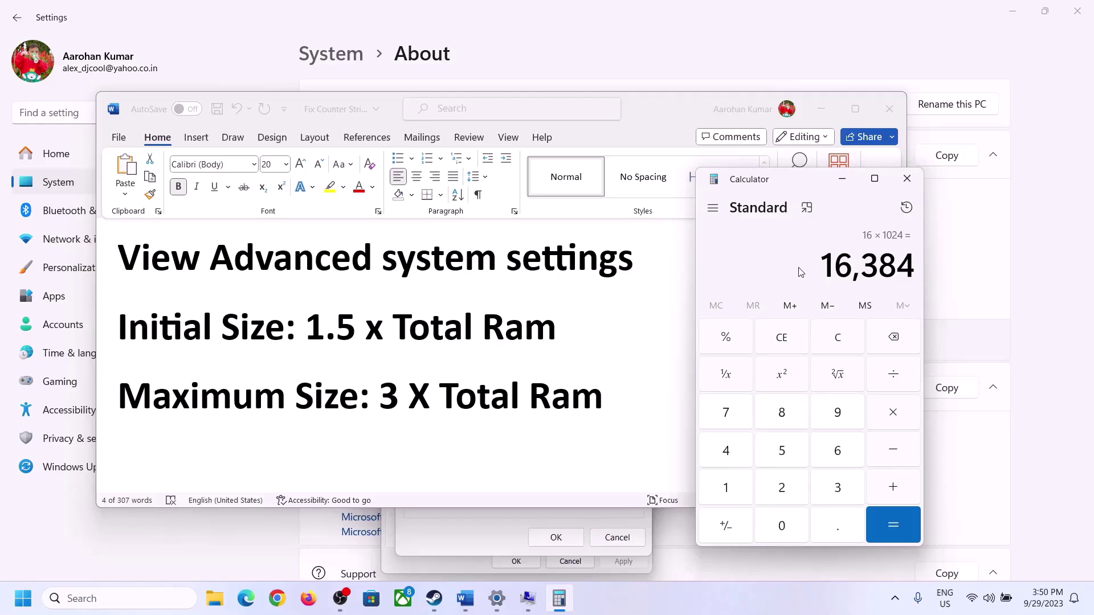
Multiply the converted RAM value by 1.5 to work out the initial paging file size.
left_click(893, 413)
left_click(729, 489)
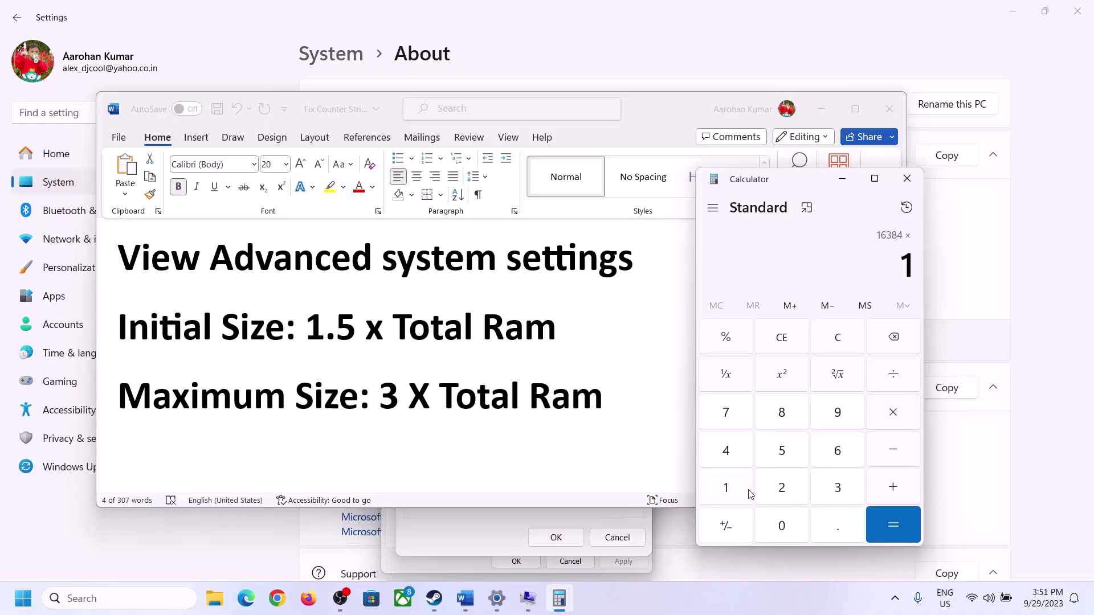
left_click(833, 538)
left_click(782, 451)
left_click(893, 521)
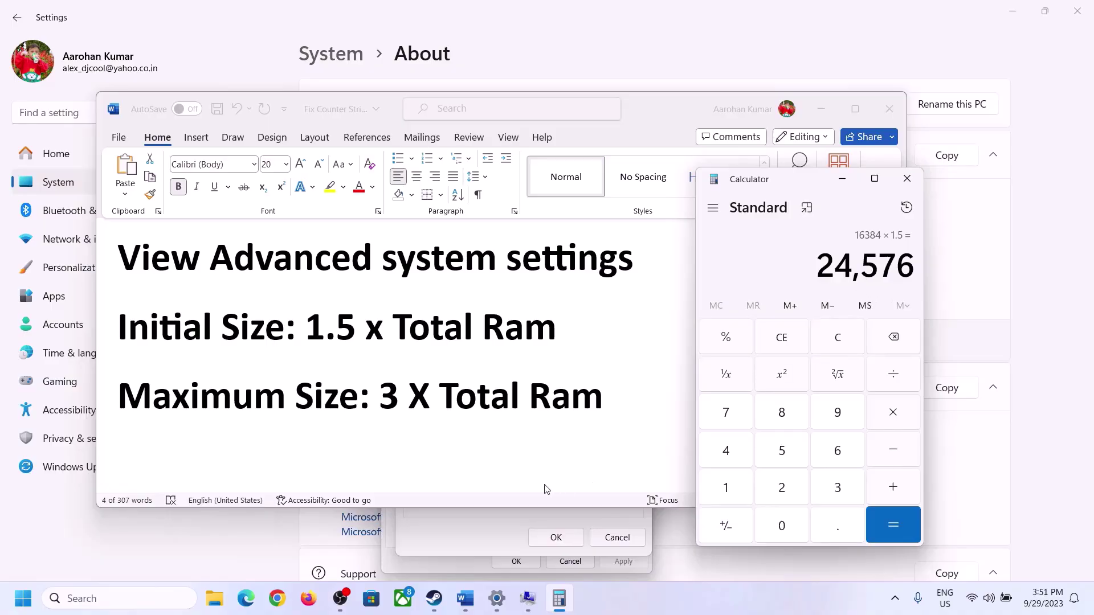
Set the custom initial size for drive C to 24576 MB in the Virtual Memory dialog.
left_click(482, 532)
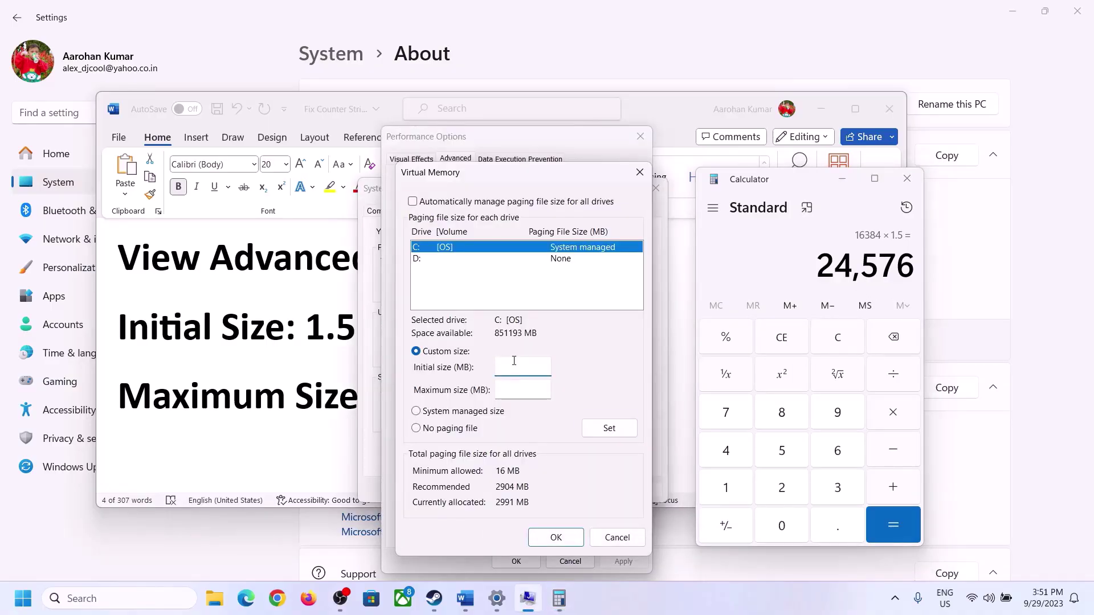
type("24576")
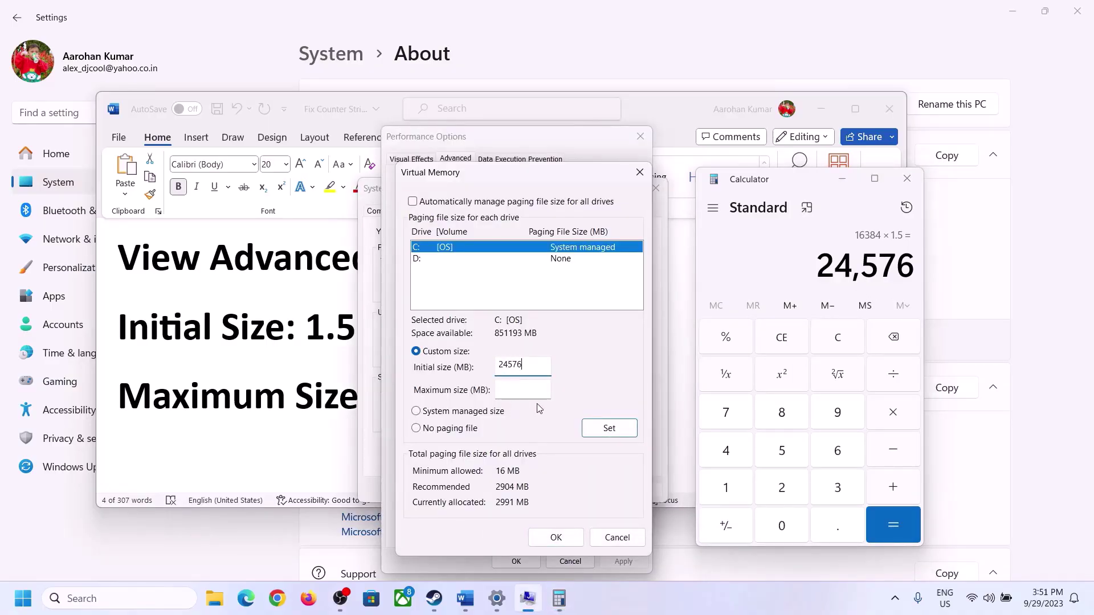
left_click(540, 389)
Clear the Calculator result, recheck the installed RAM on the Settings About page, and return to Calculator.
key("alt+Tab")
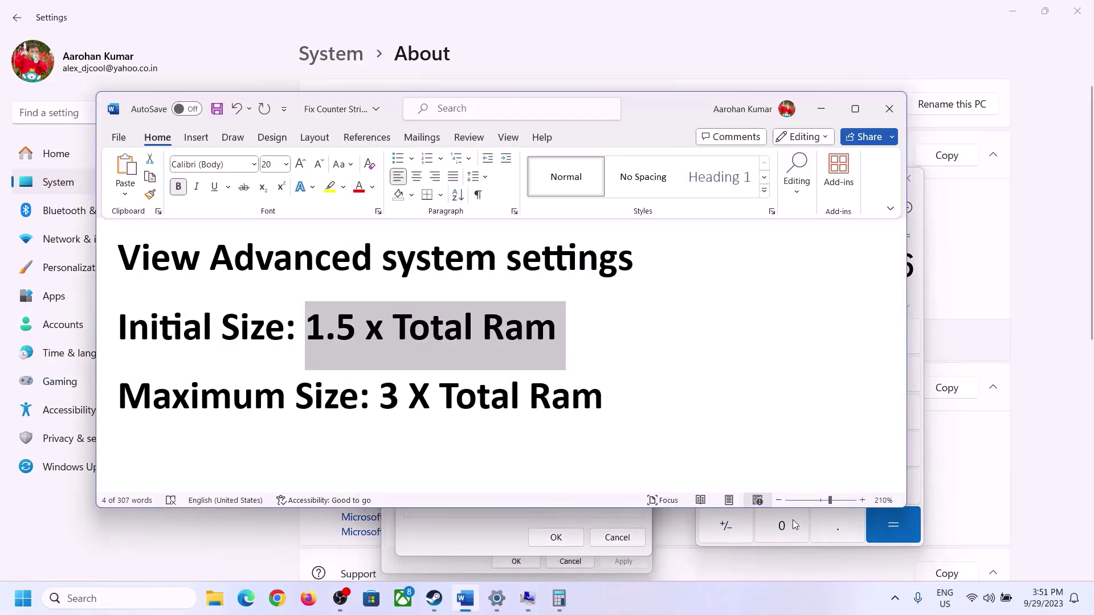
left_click(918, 296)
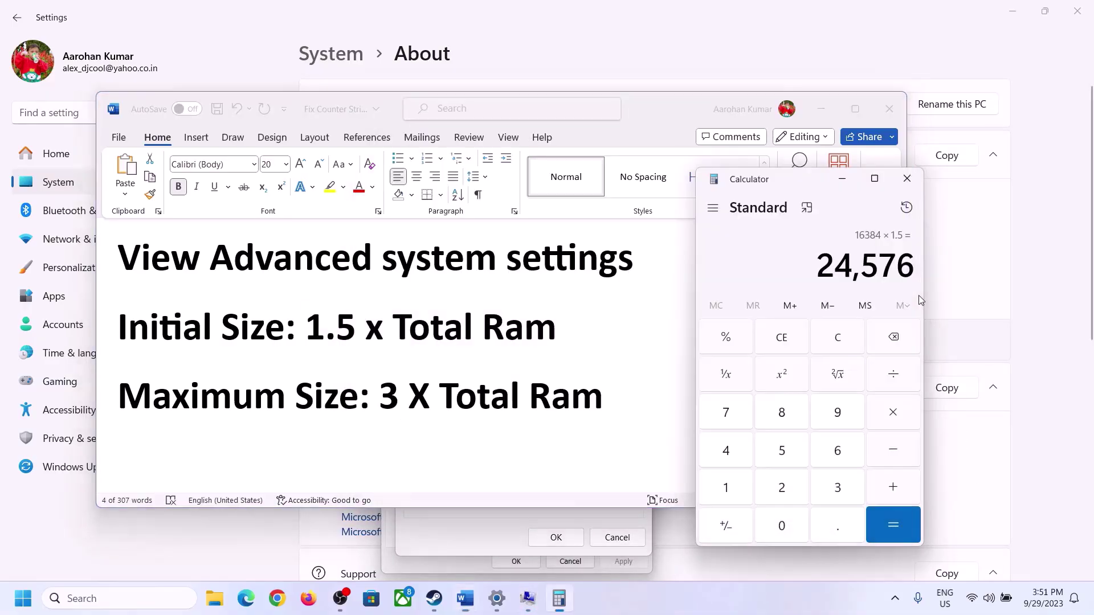
left_click(838, 338)
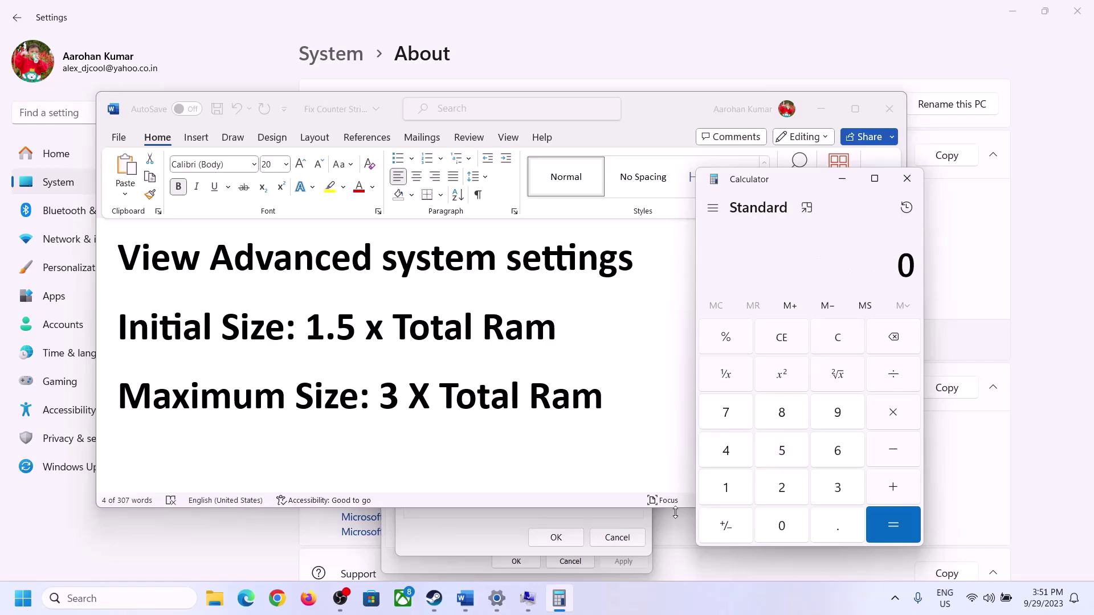
left_click(496, 598)
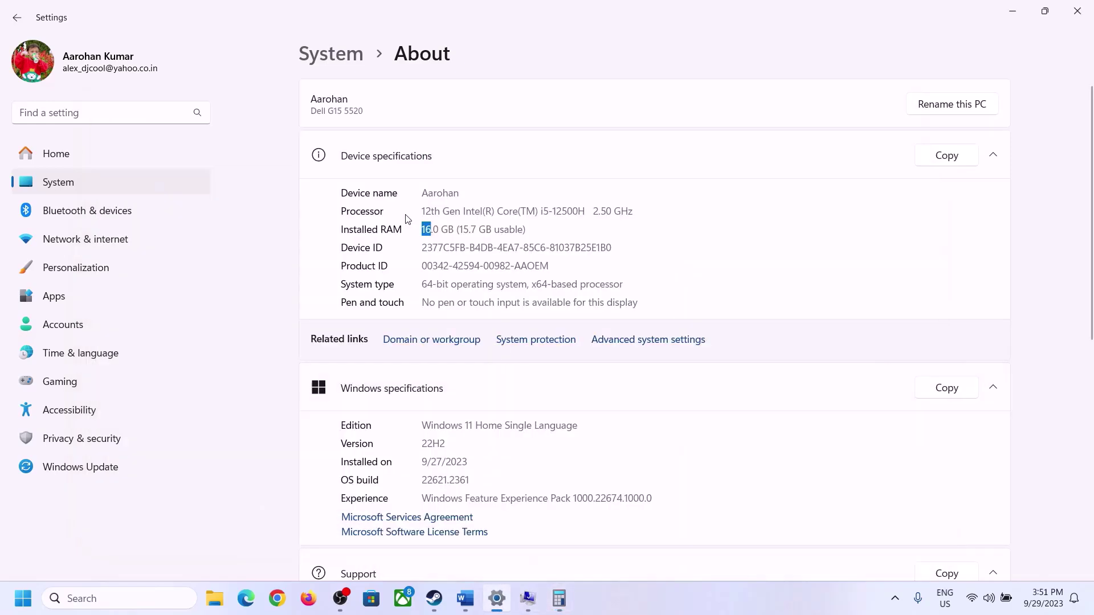
left_click(559, 599)
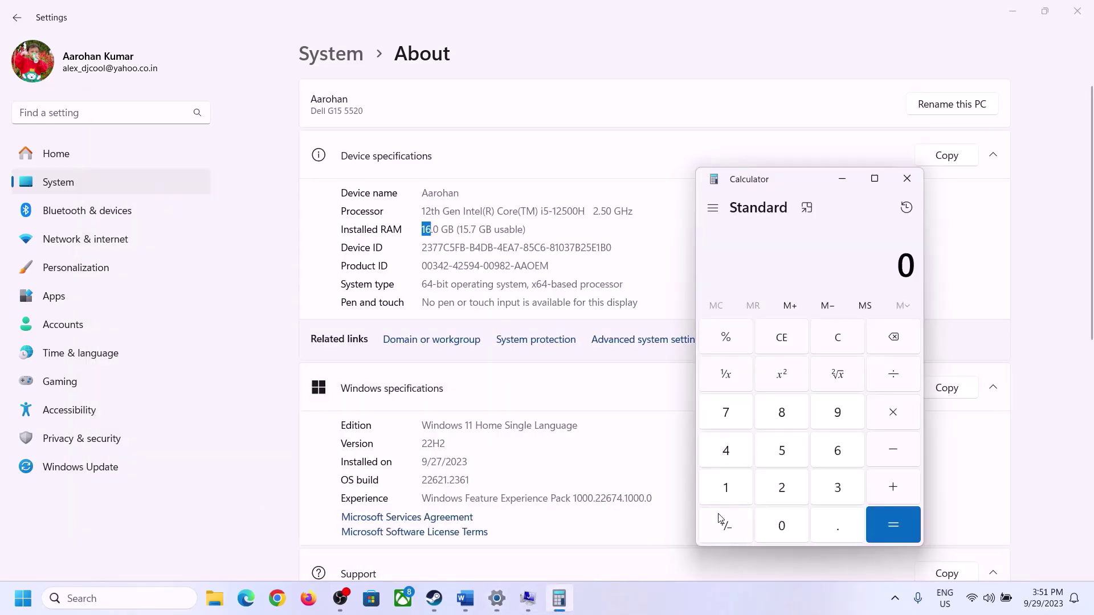
Calculate 16 × 1024 again as the basis for the maximum paging file size.
left_click(738, 485)
left_click(835, 452)
left_click(889, 414)
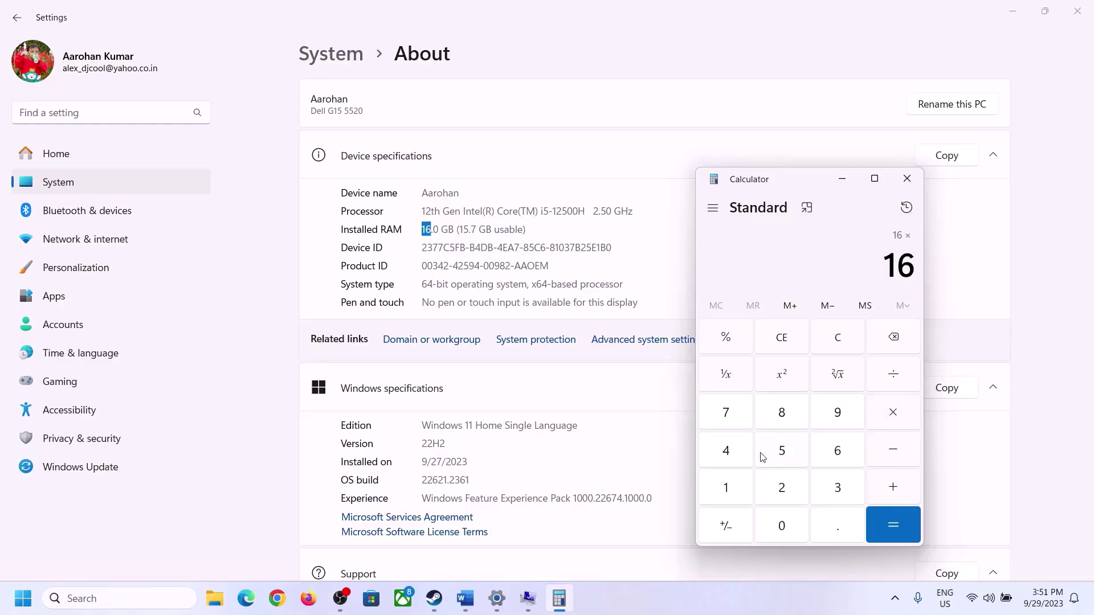
left_click(734, 483)
left_click(772, 520)
left_click(782, 487)
left_click(728, 450)
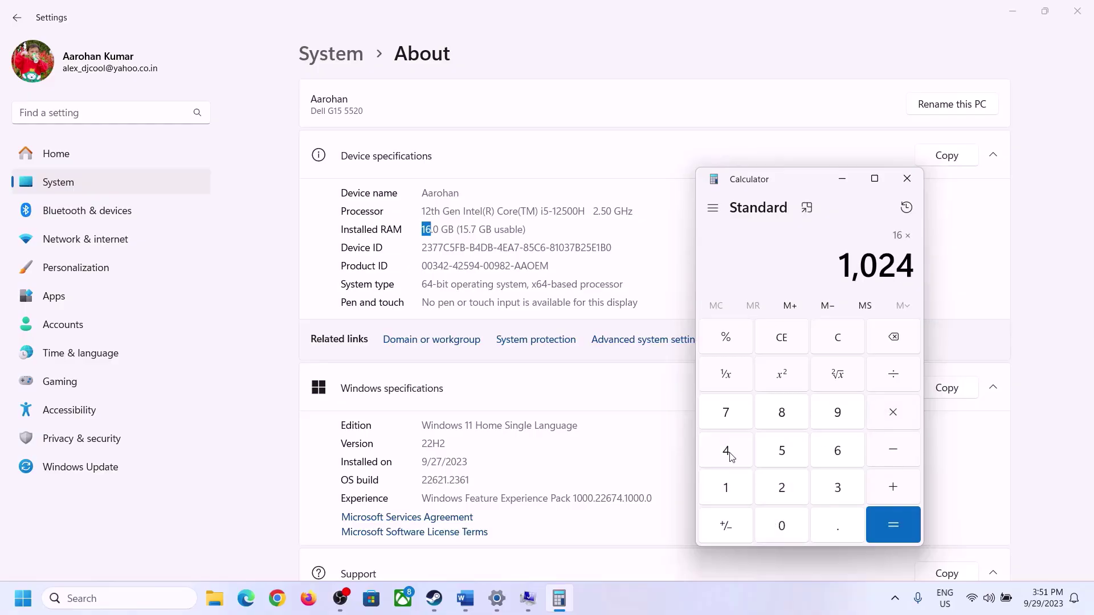
left_click(879, 539)
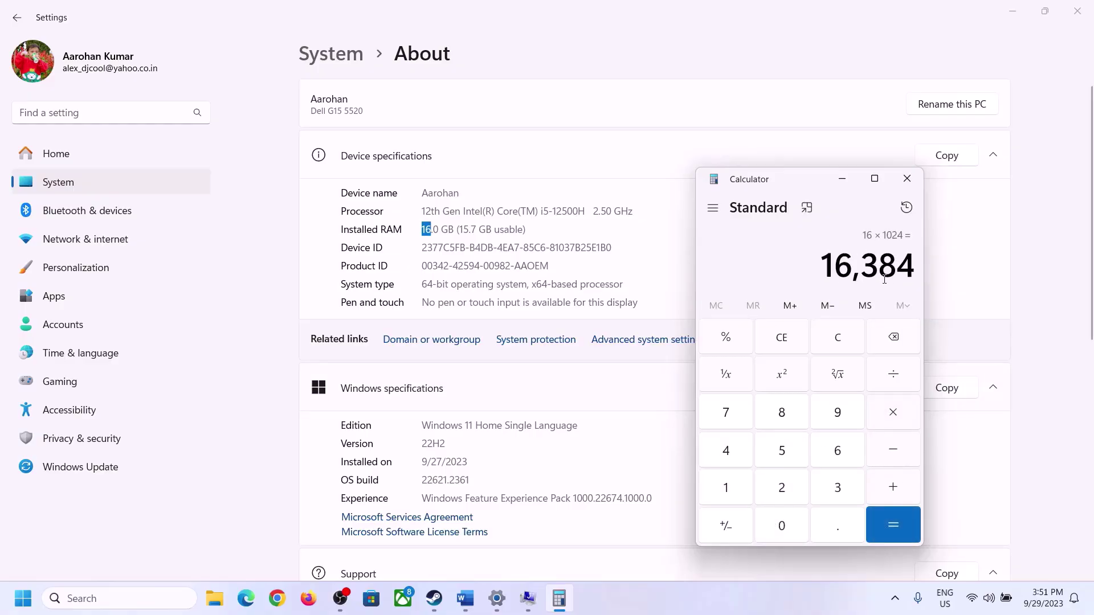
Check the Maximum Size formula in Word and multiply the RAM value in Calculator by 3.
left_click(465, 598)
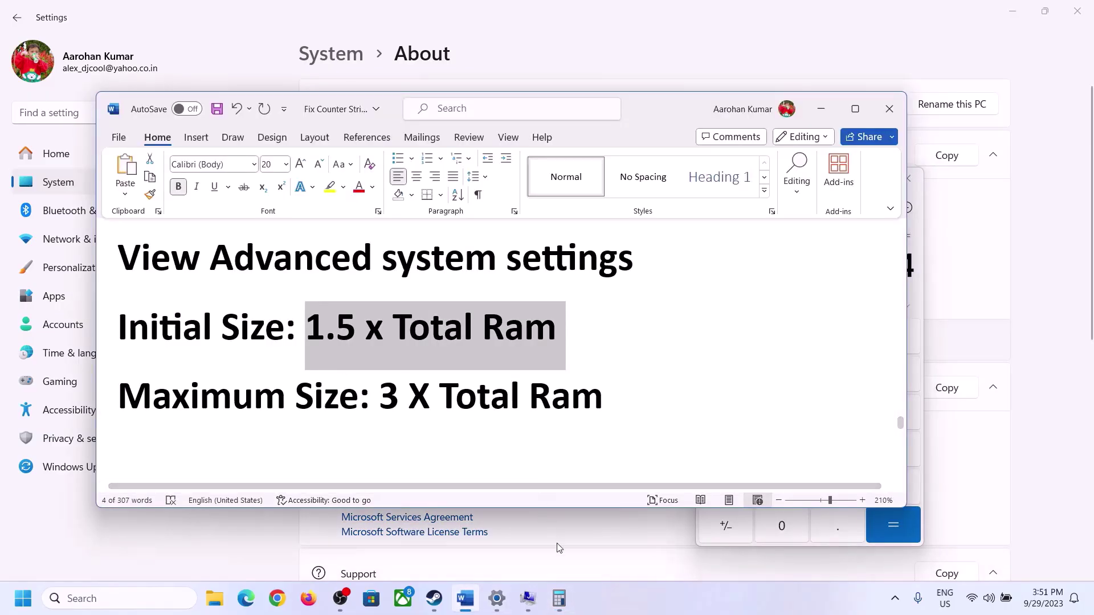
left_click(559, 598)
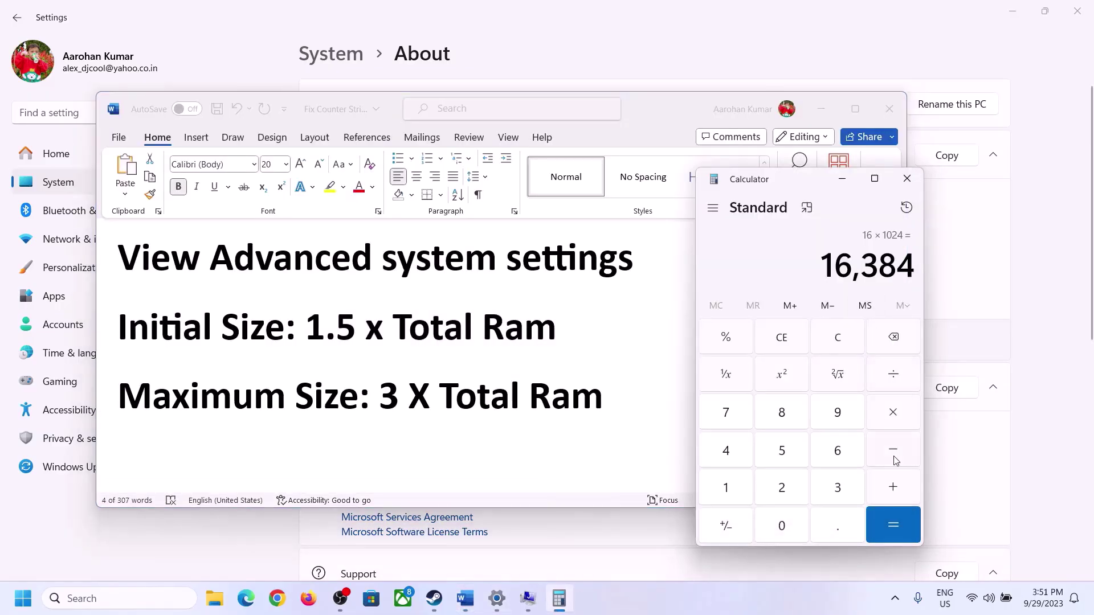
left_click(896, 423)
left_click(831, 488)
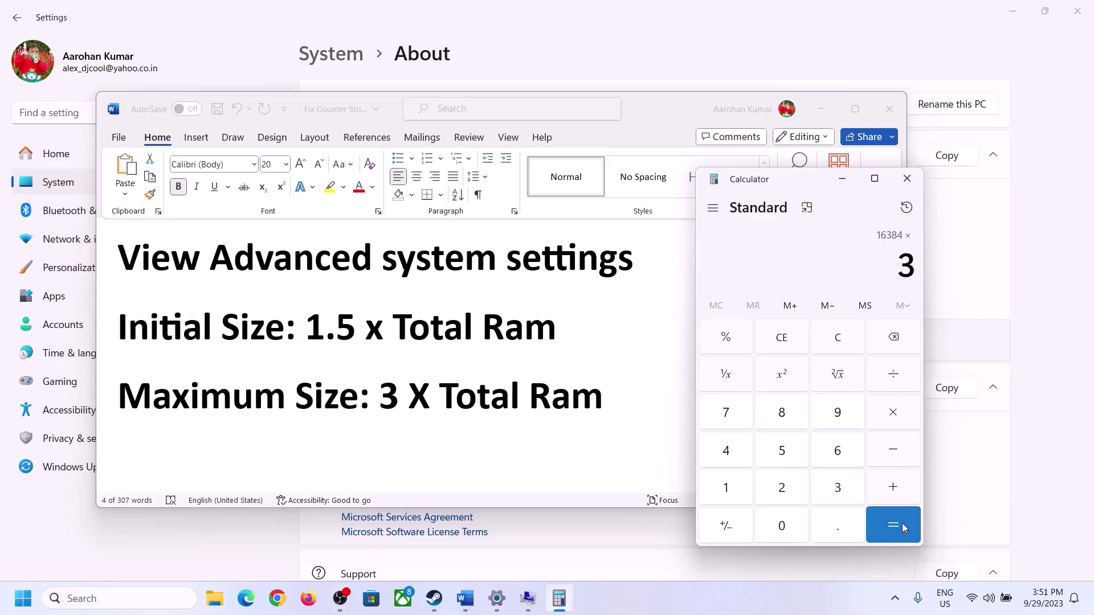
left_click(901, 523)
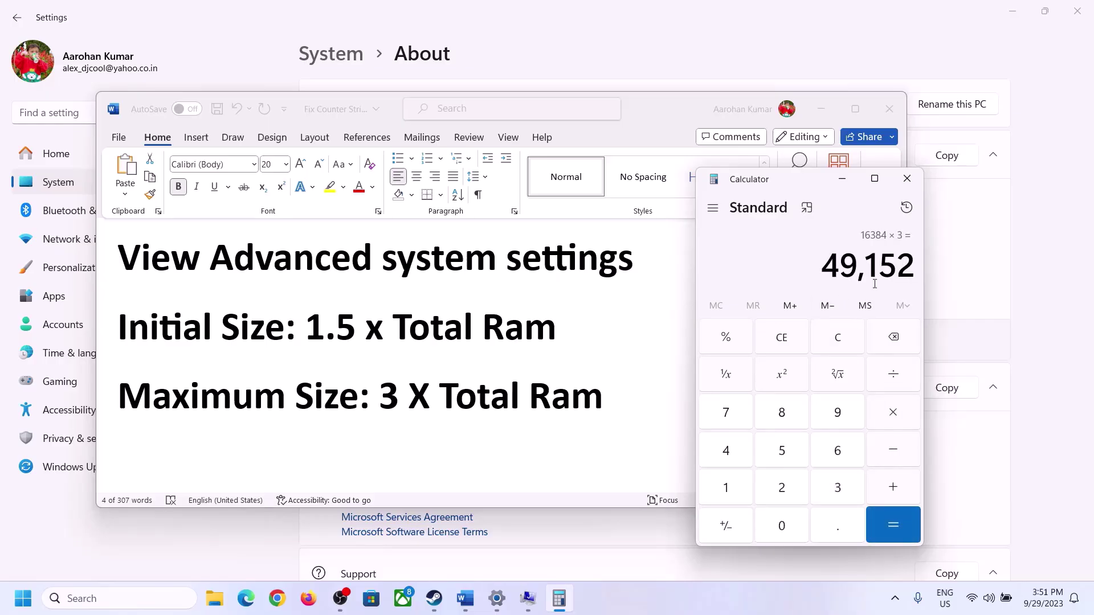
Set drive C's maximum paging file size to 49152 MB, apply the custom range and confirm the Virtual Memory dialog.
mouse_move(528, 598)
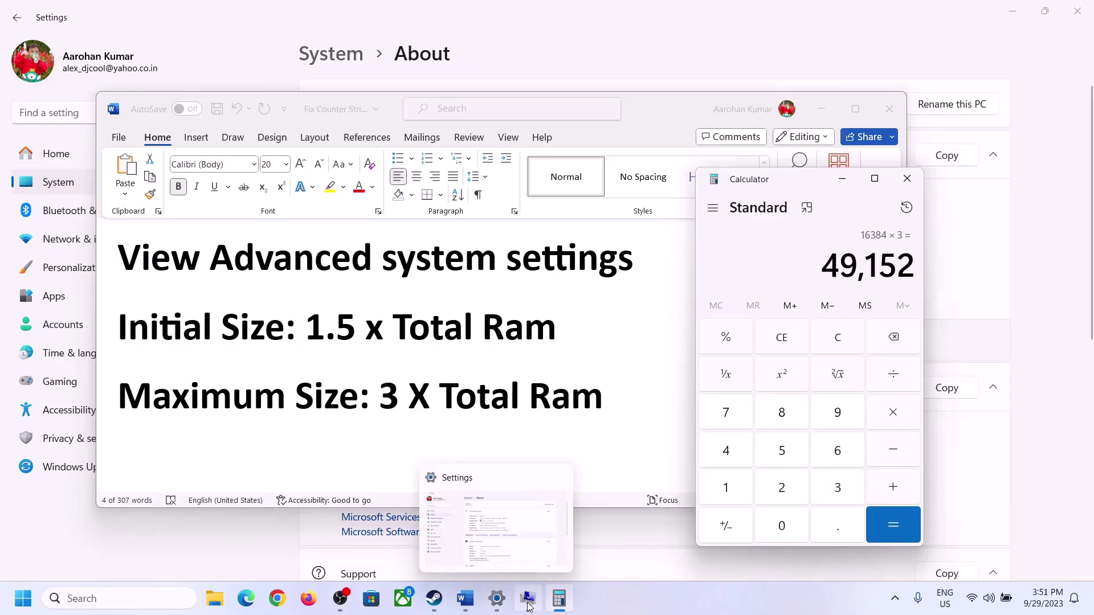
left_click(553, 563)
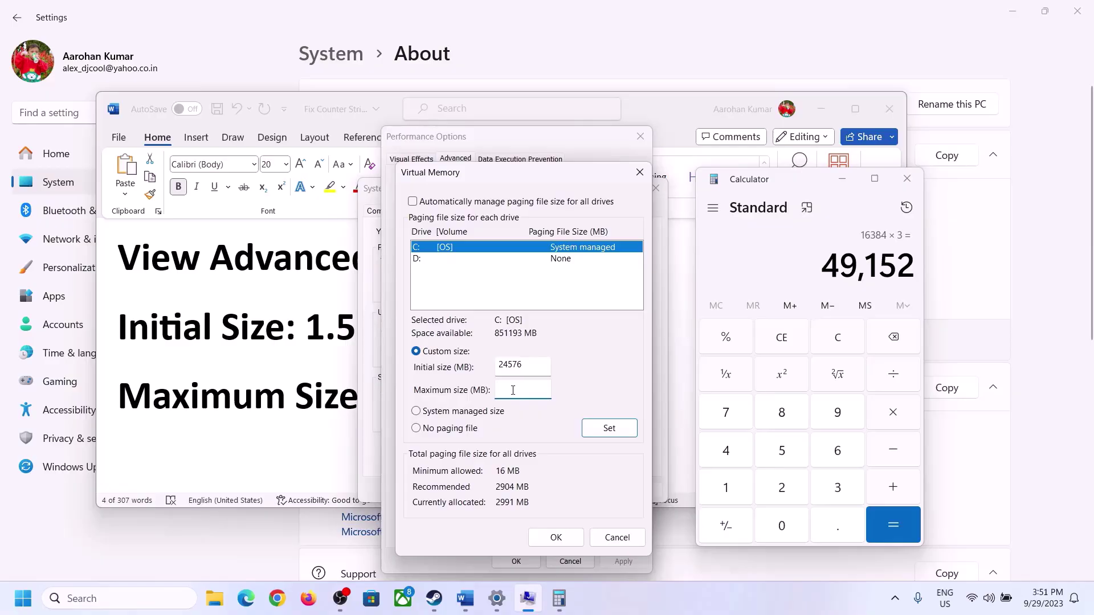
type("49152")
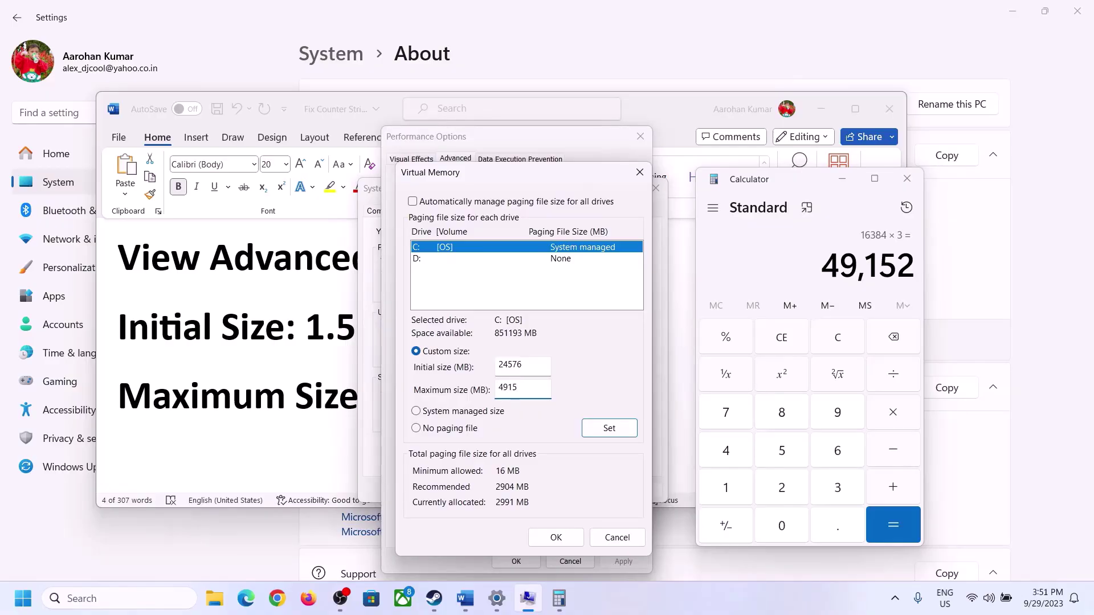
left_click(608, 431)
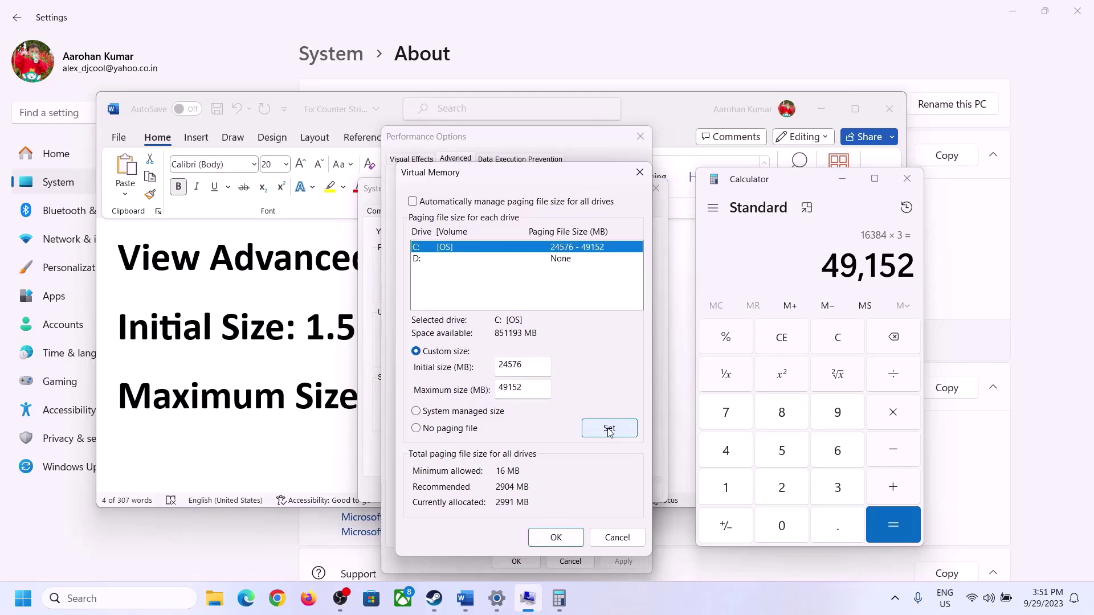
left_click(561, 539)
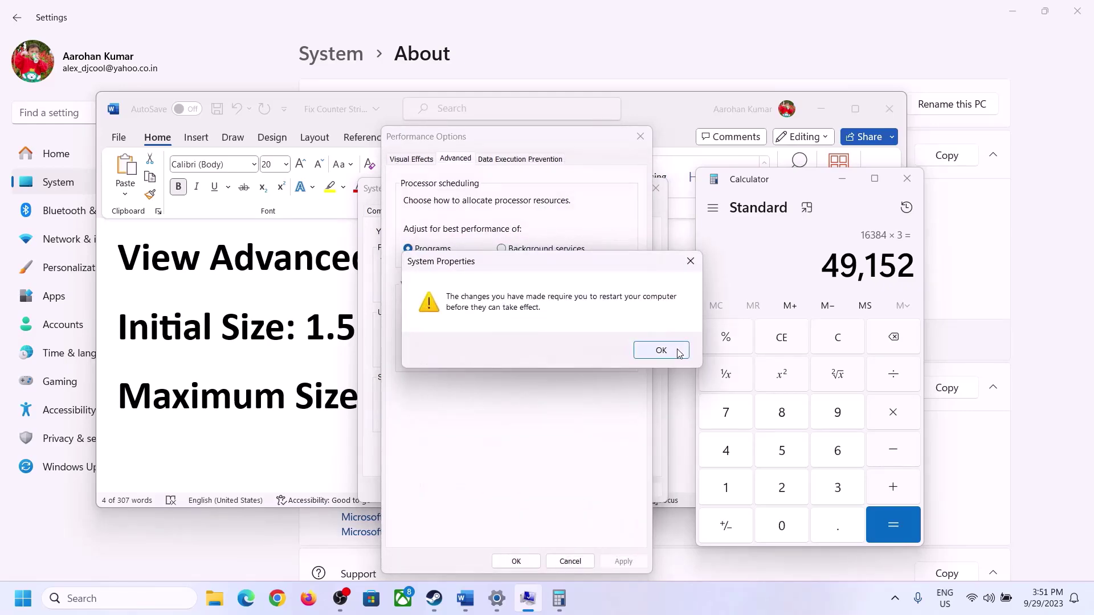
Acknowledge the restart notice, confirm Performance Options and System Properties, and dismiss the restart prompt without restarting.
left_click(678, 350)
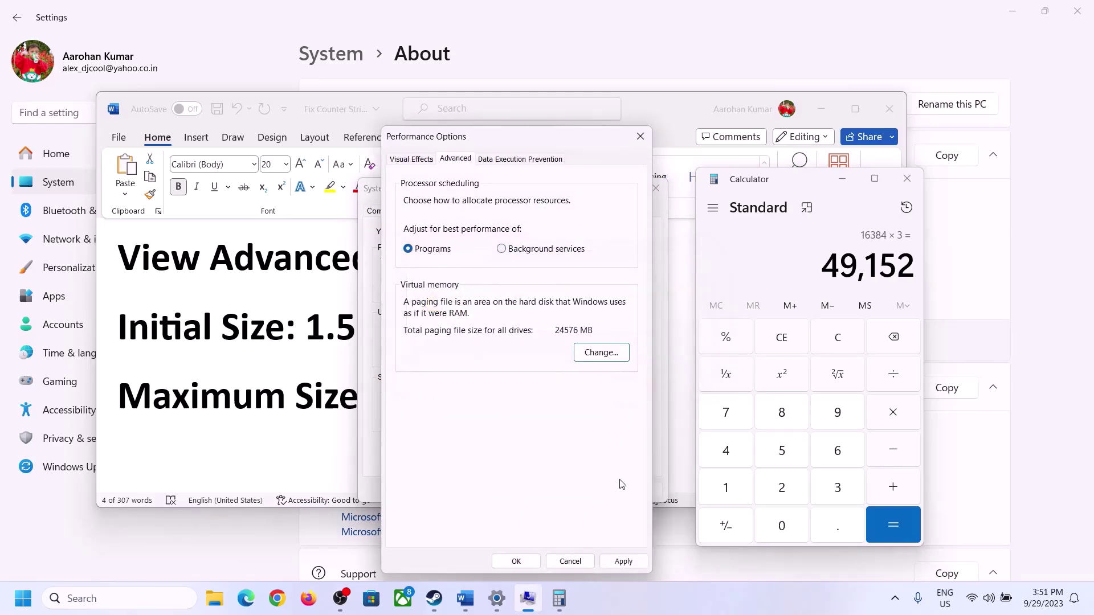
left_click(516, 562)
left_click(511, 489)
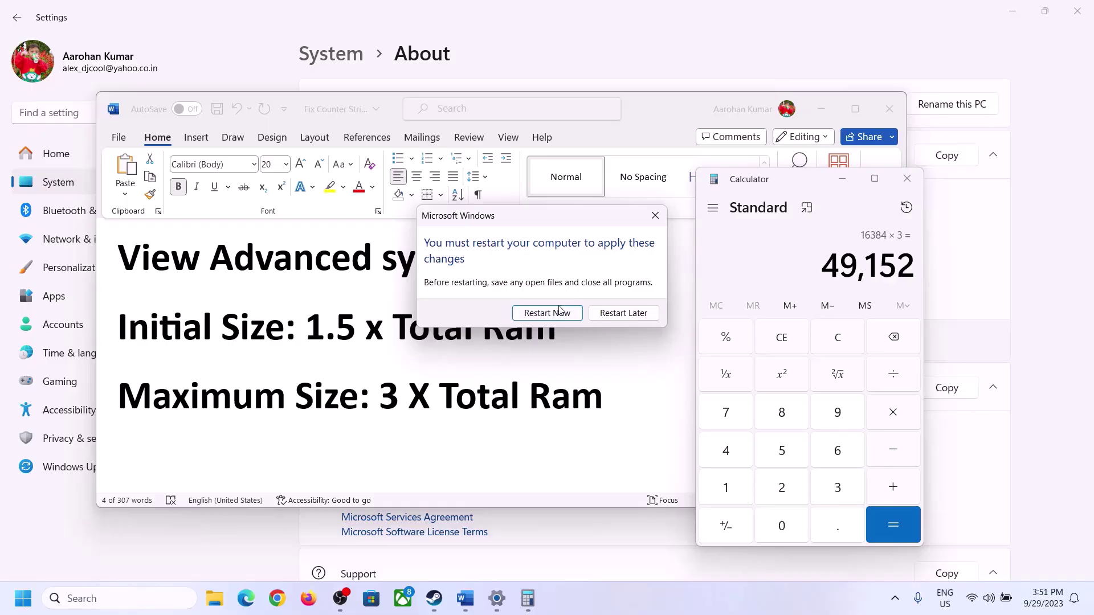
left_click(655, 216)
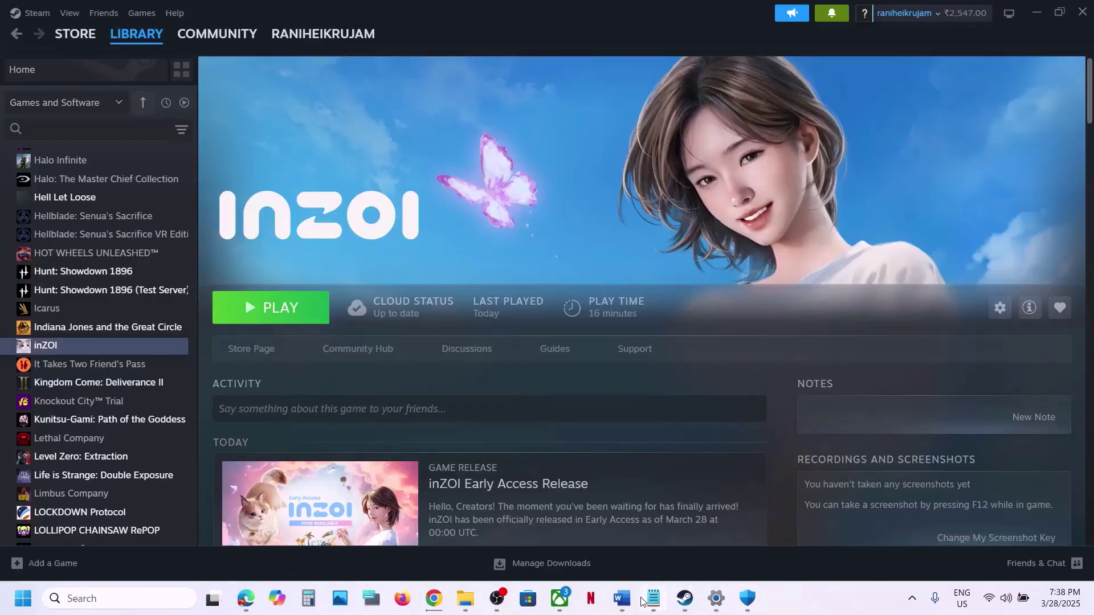
Switch to the Word document and review Step 17 about uninstalling and reinstalling the game.
left_click(621, 598)
scroll(413, 325, "down", 5)
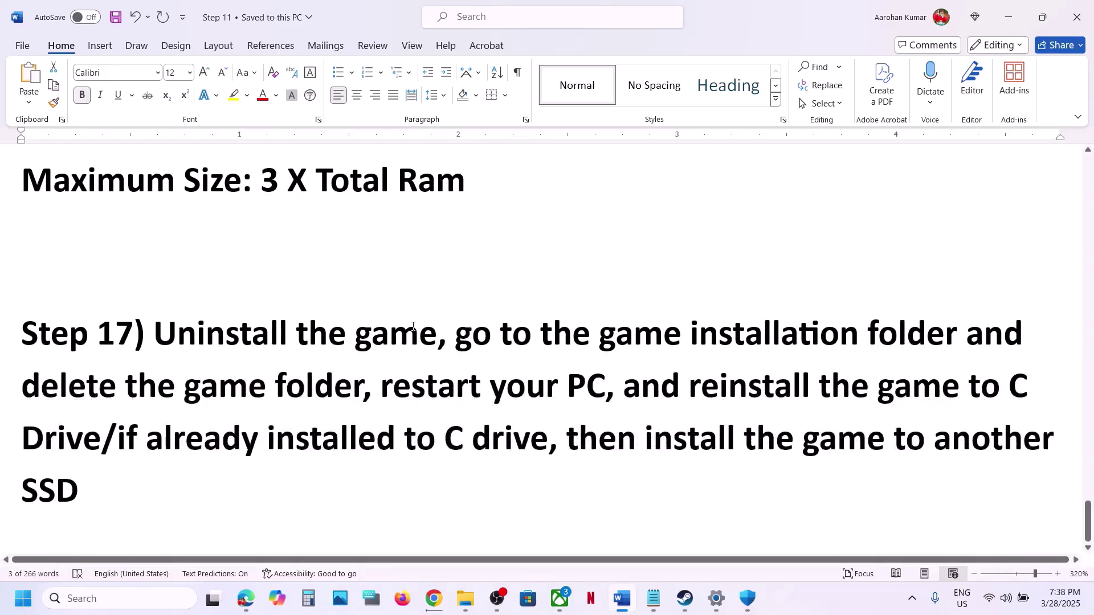
left_click_drag(144, 327, 659, 546)
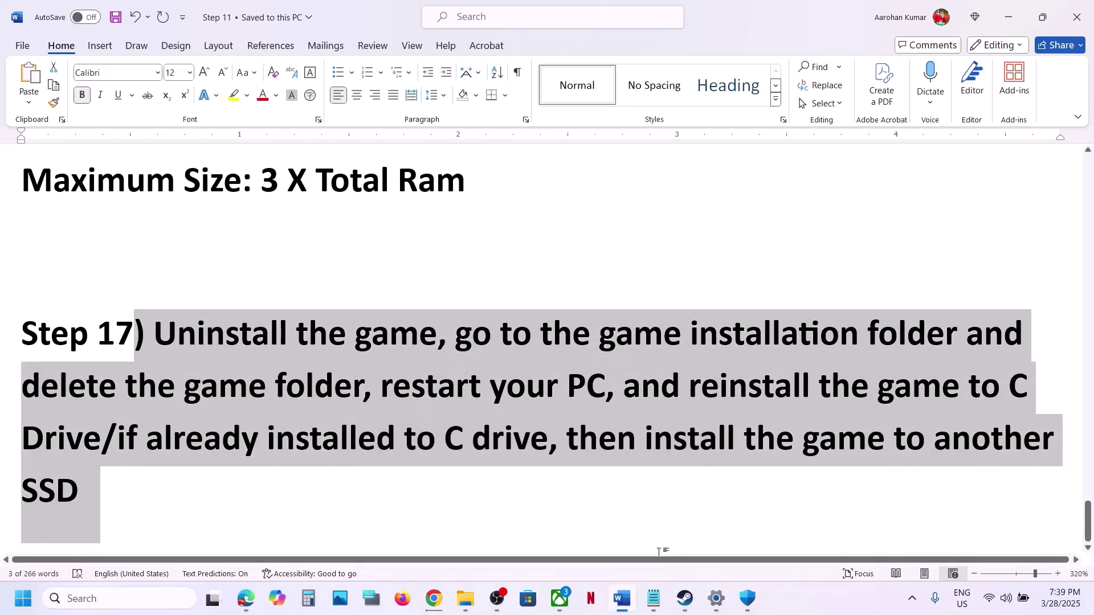
Switch to Steam, show inZOI's Manage options containing Uninstall, and close them without uninstalling.
key("alt+Tab")
right_click(126, 345)
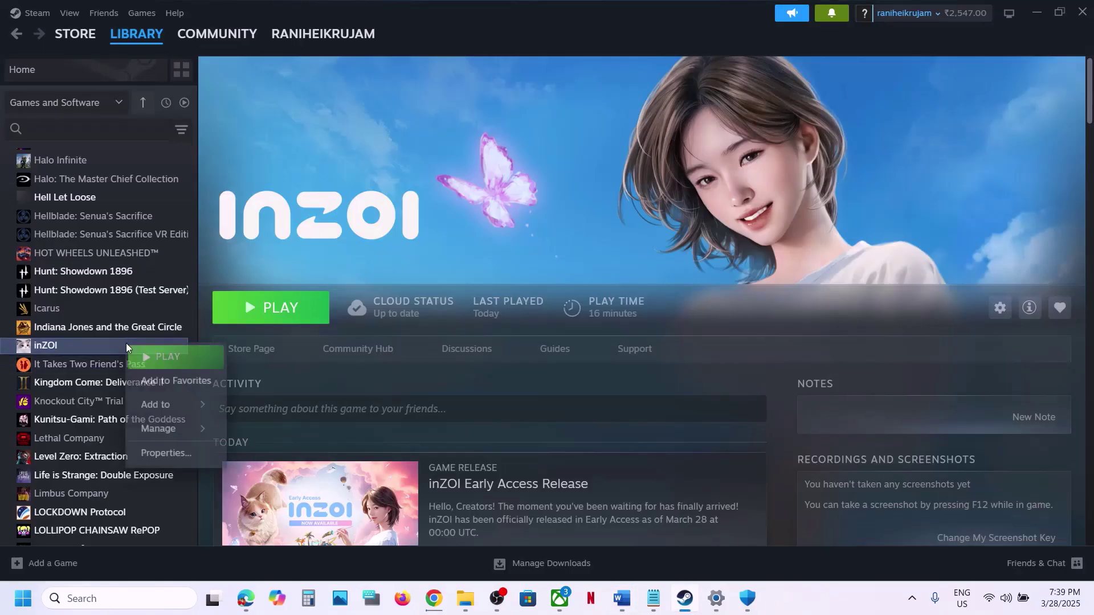
mouse_move(171, 428)
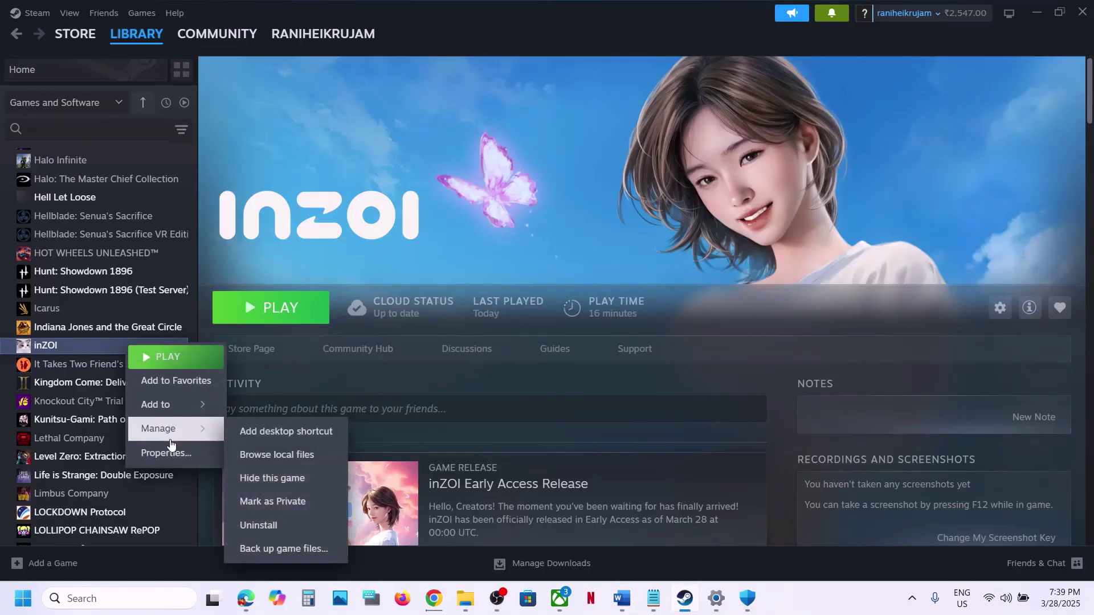
left_click(525, 261)
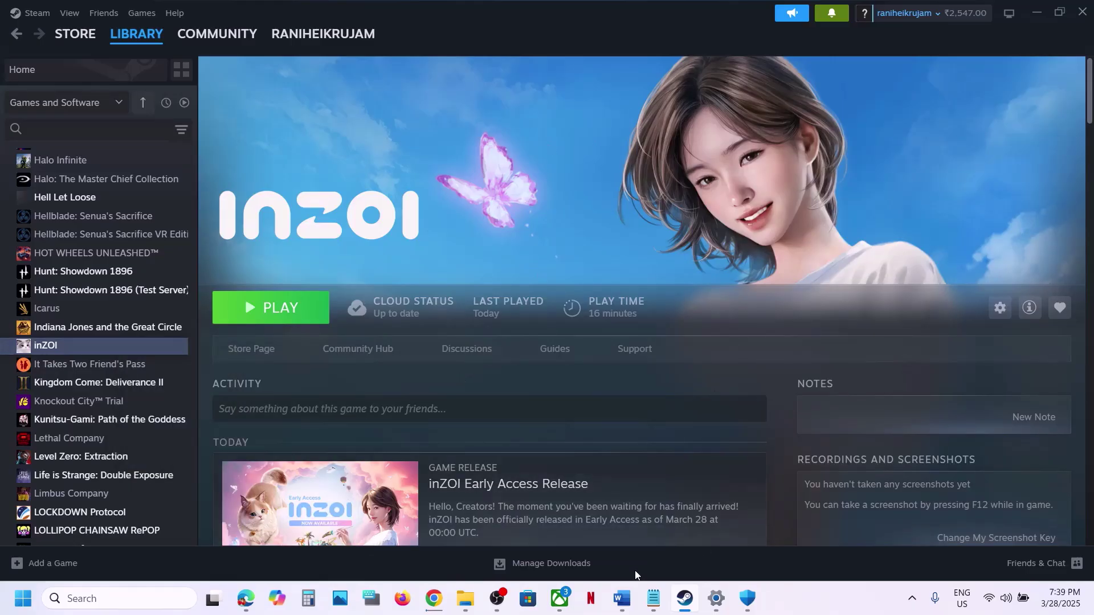
Review Step 17's advice in Word on reinstalling to C drive or another SSD, and return to Steam.
left_click(622, 598)
left_click(360, 380)
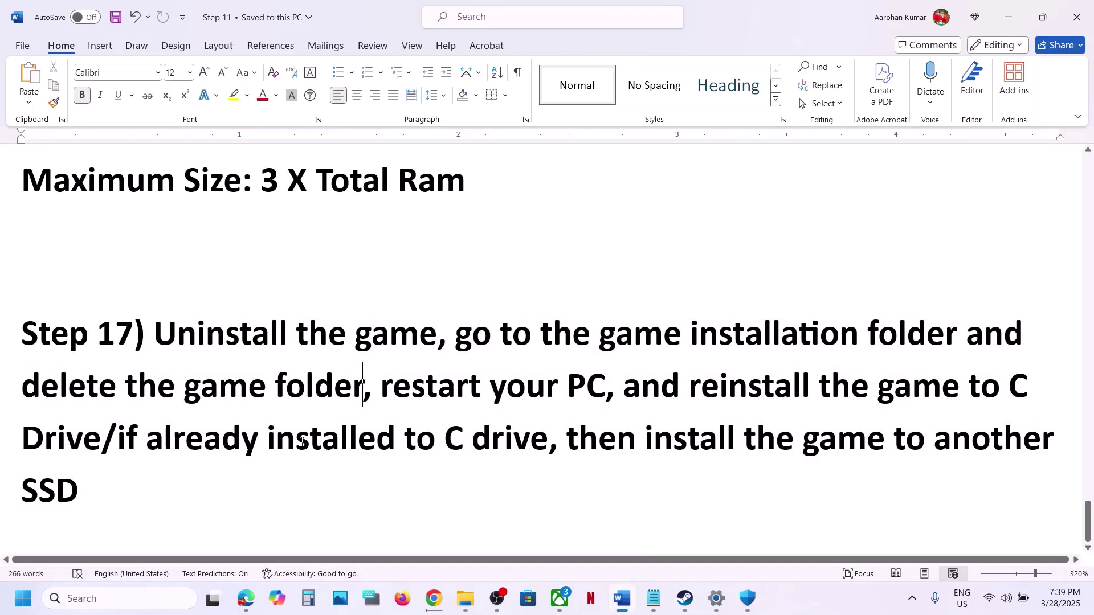
left_click_drag(201, 450, 517, 445)
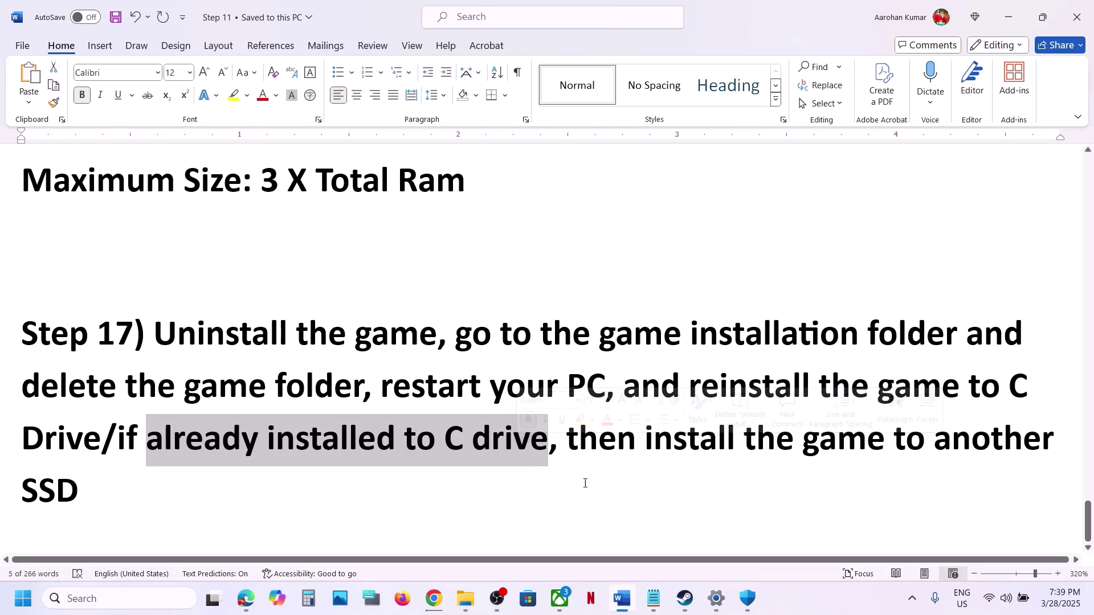
left_click_drag(570, 444, 78, 485)
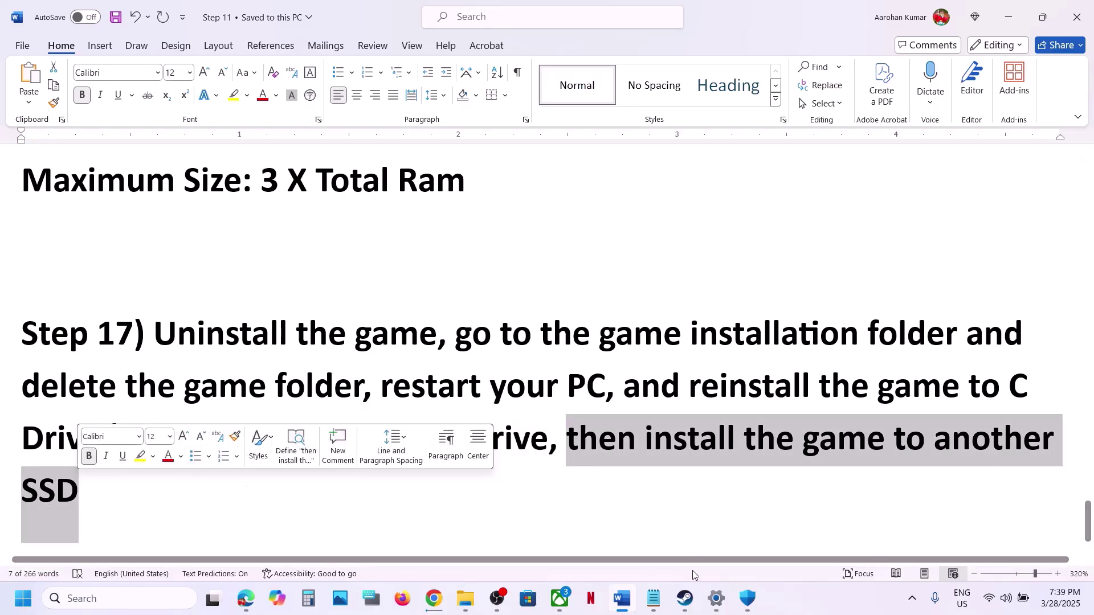
left_click(246, 491)
left_click(684, 598)
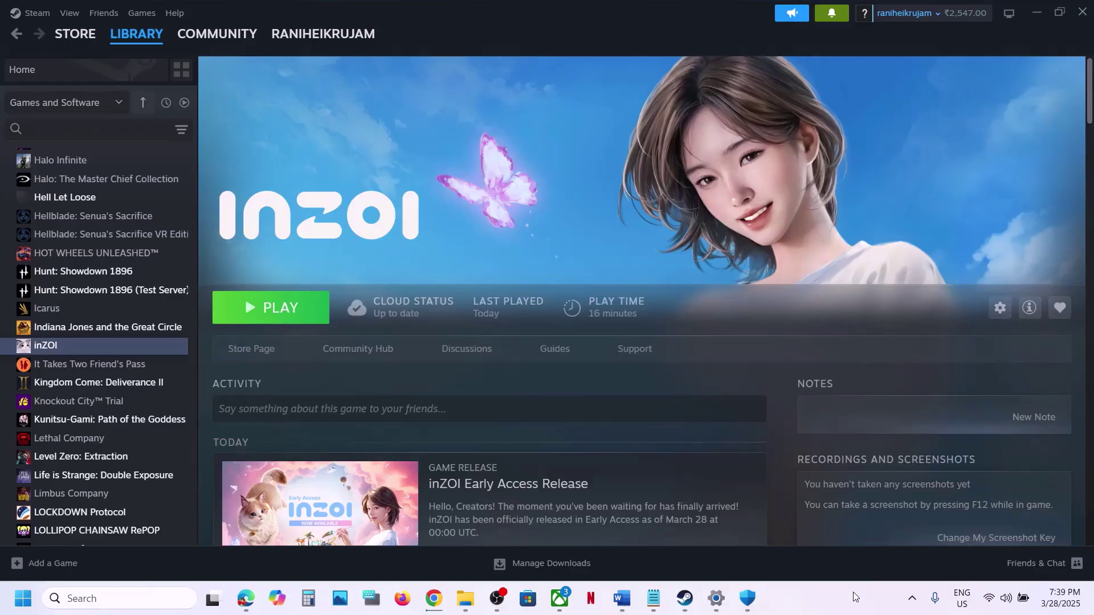